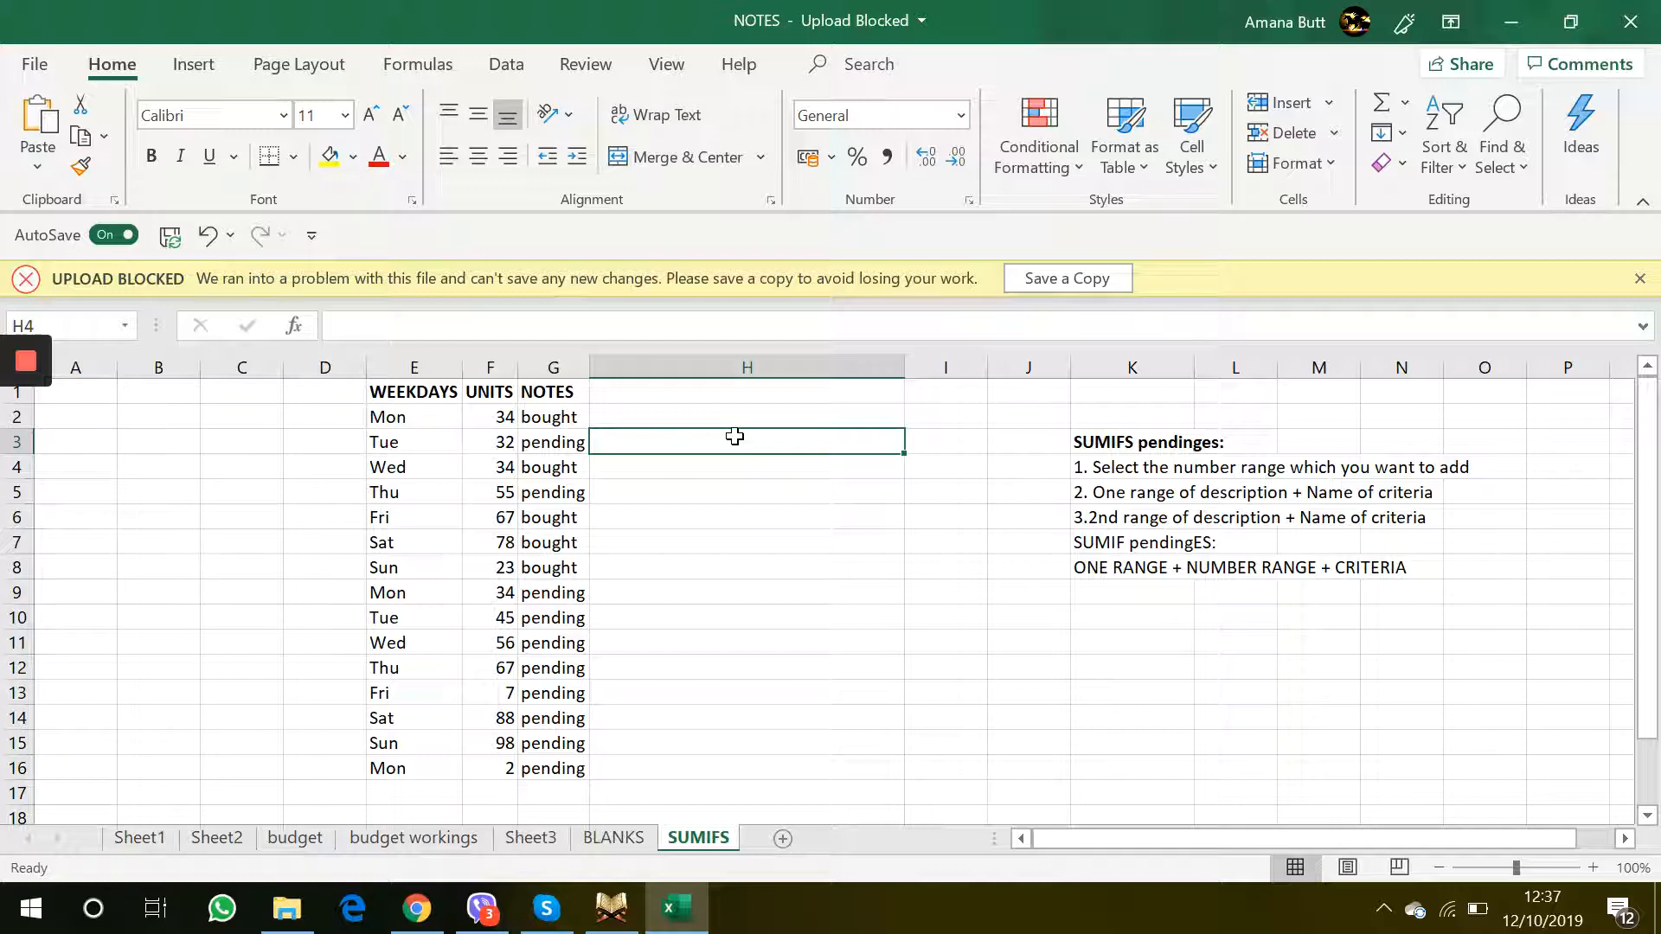
Start a SUMIFS formula in cell H2
left_click(782, 409)
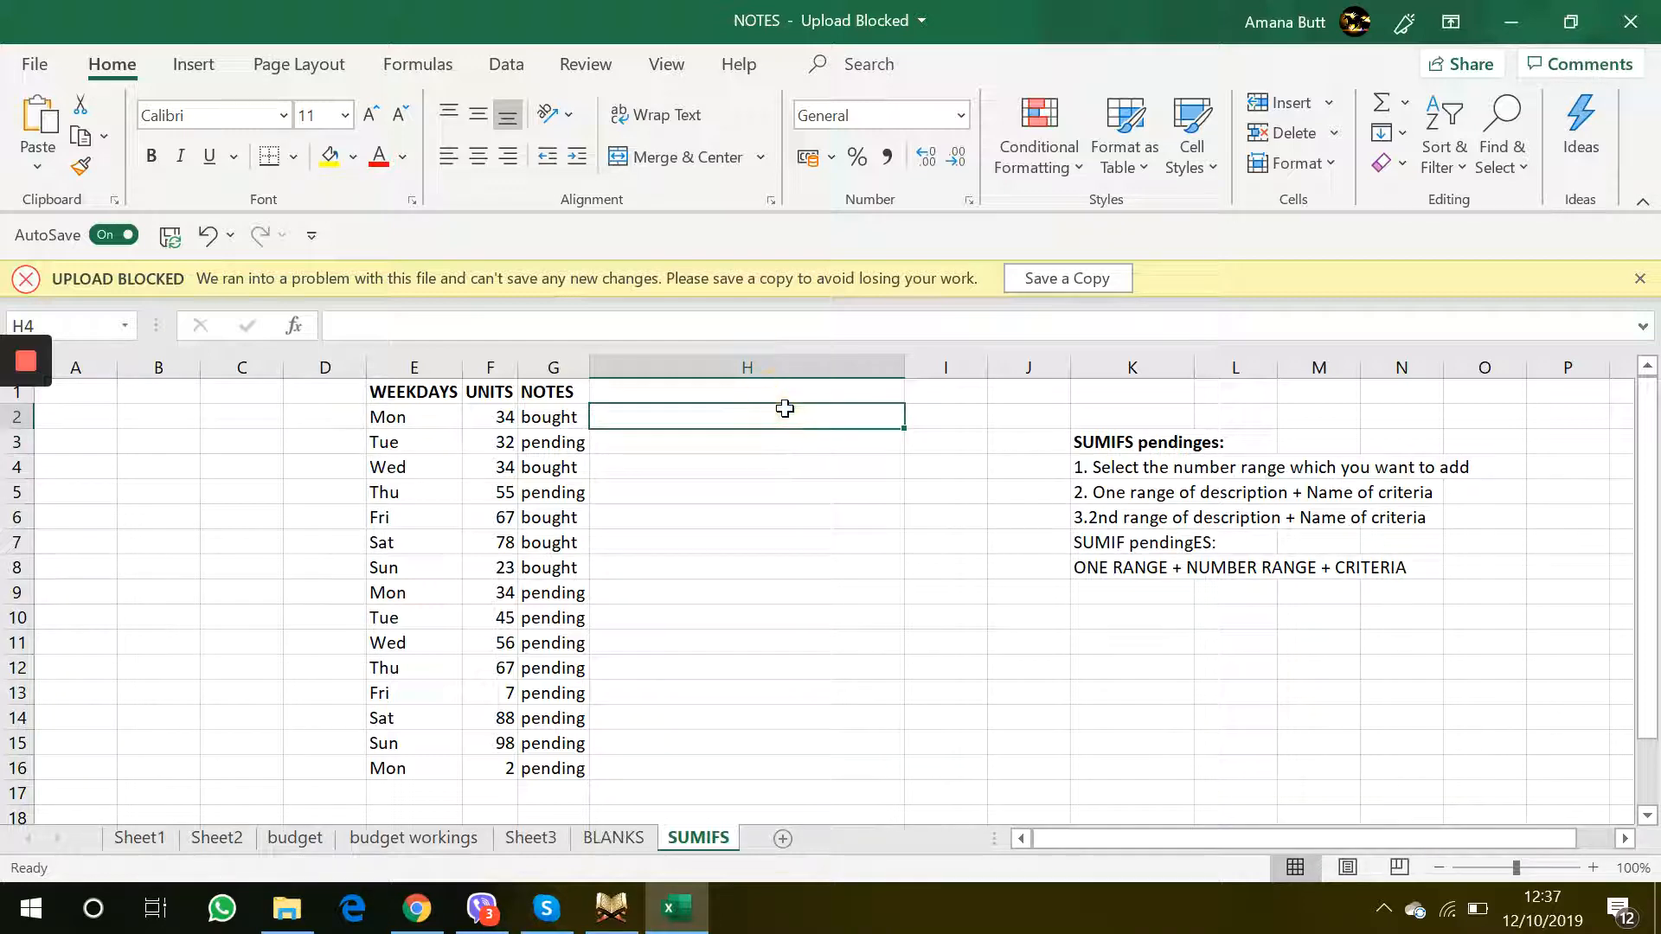
type("=xu")
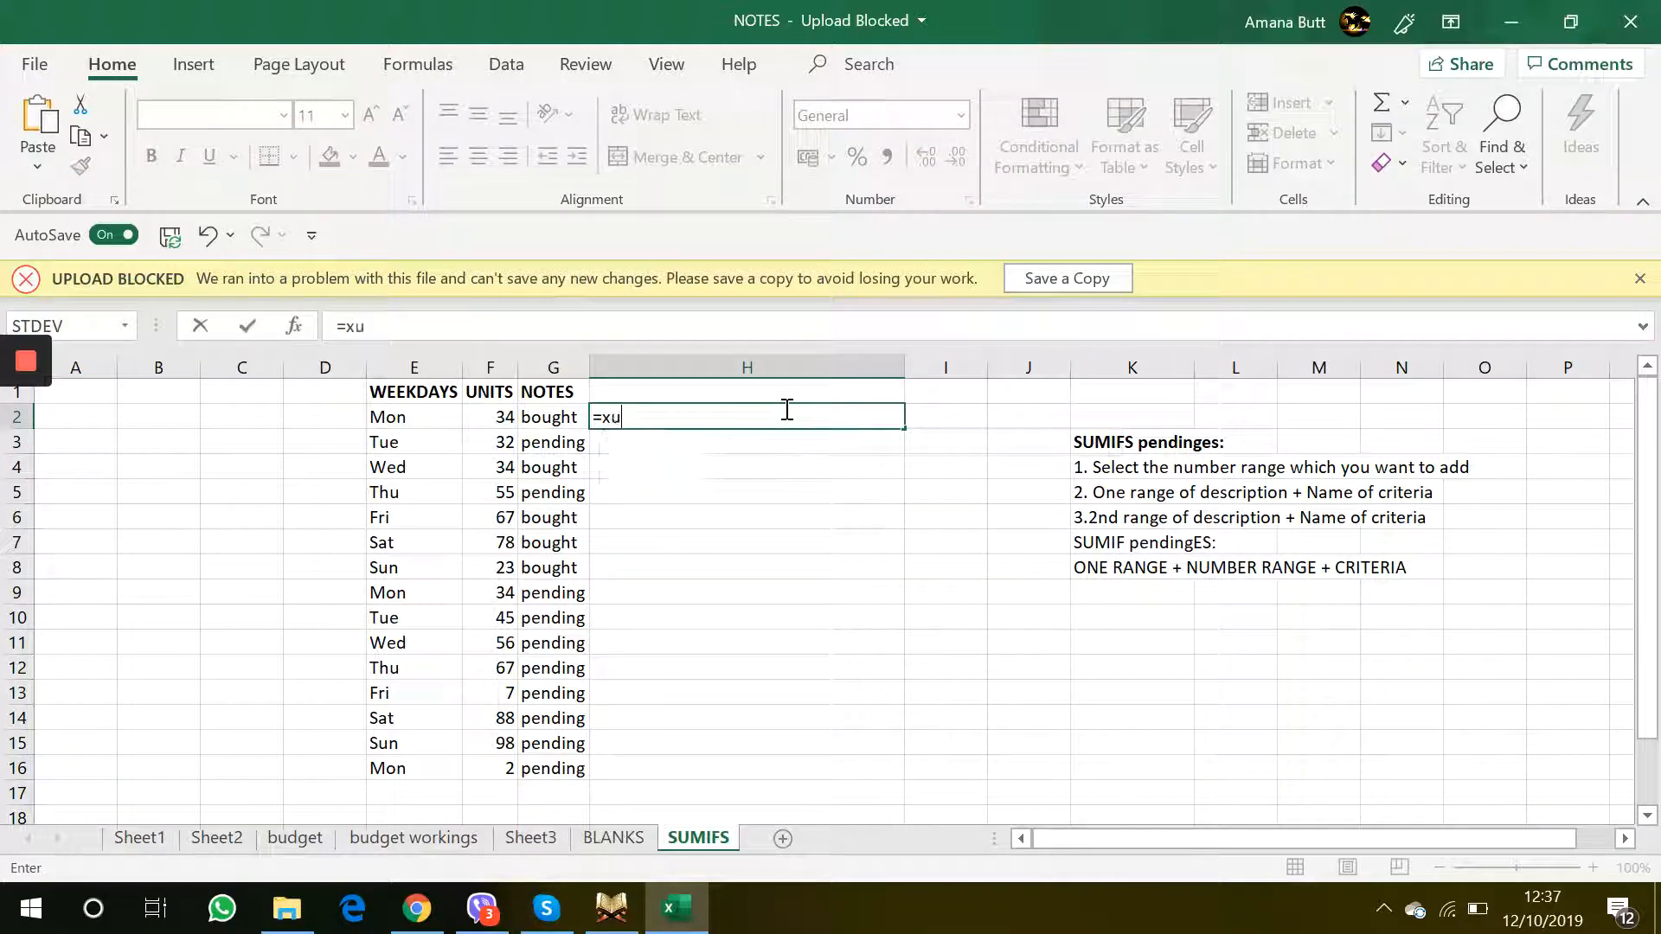
key("BackSpace")
key("BackSpace")
type("sumifss")
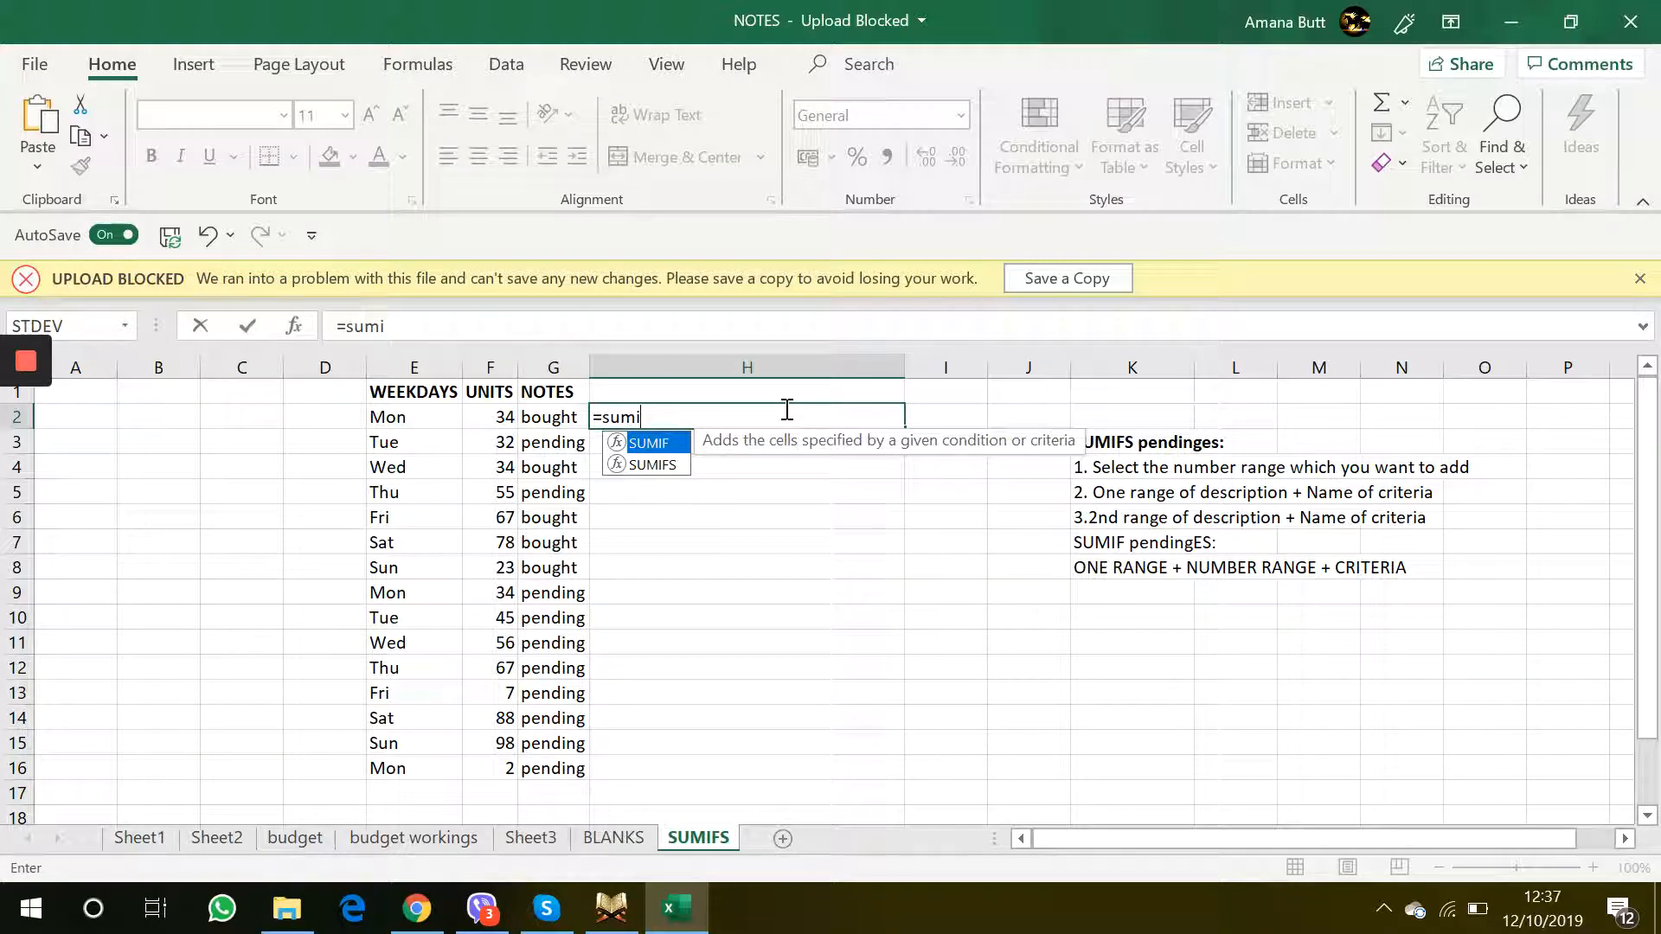
key("BackSpace")
key("BackSpace")
left_click(677, 466)
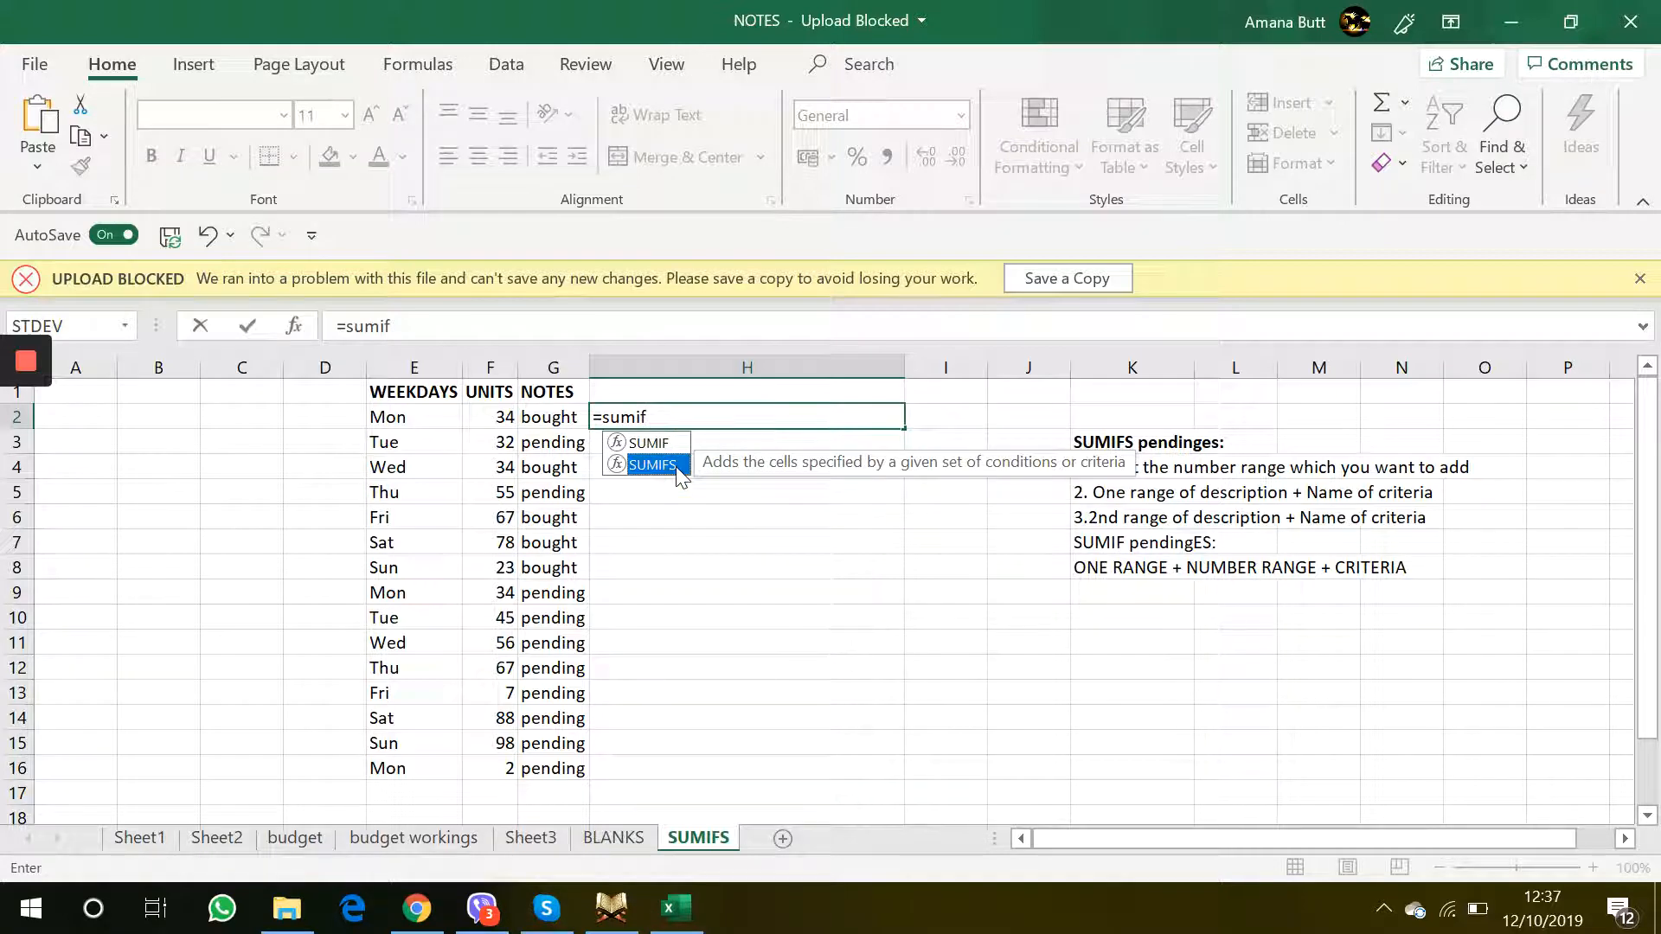
double_click(679, 467)
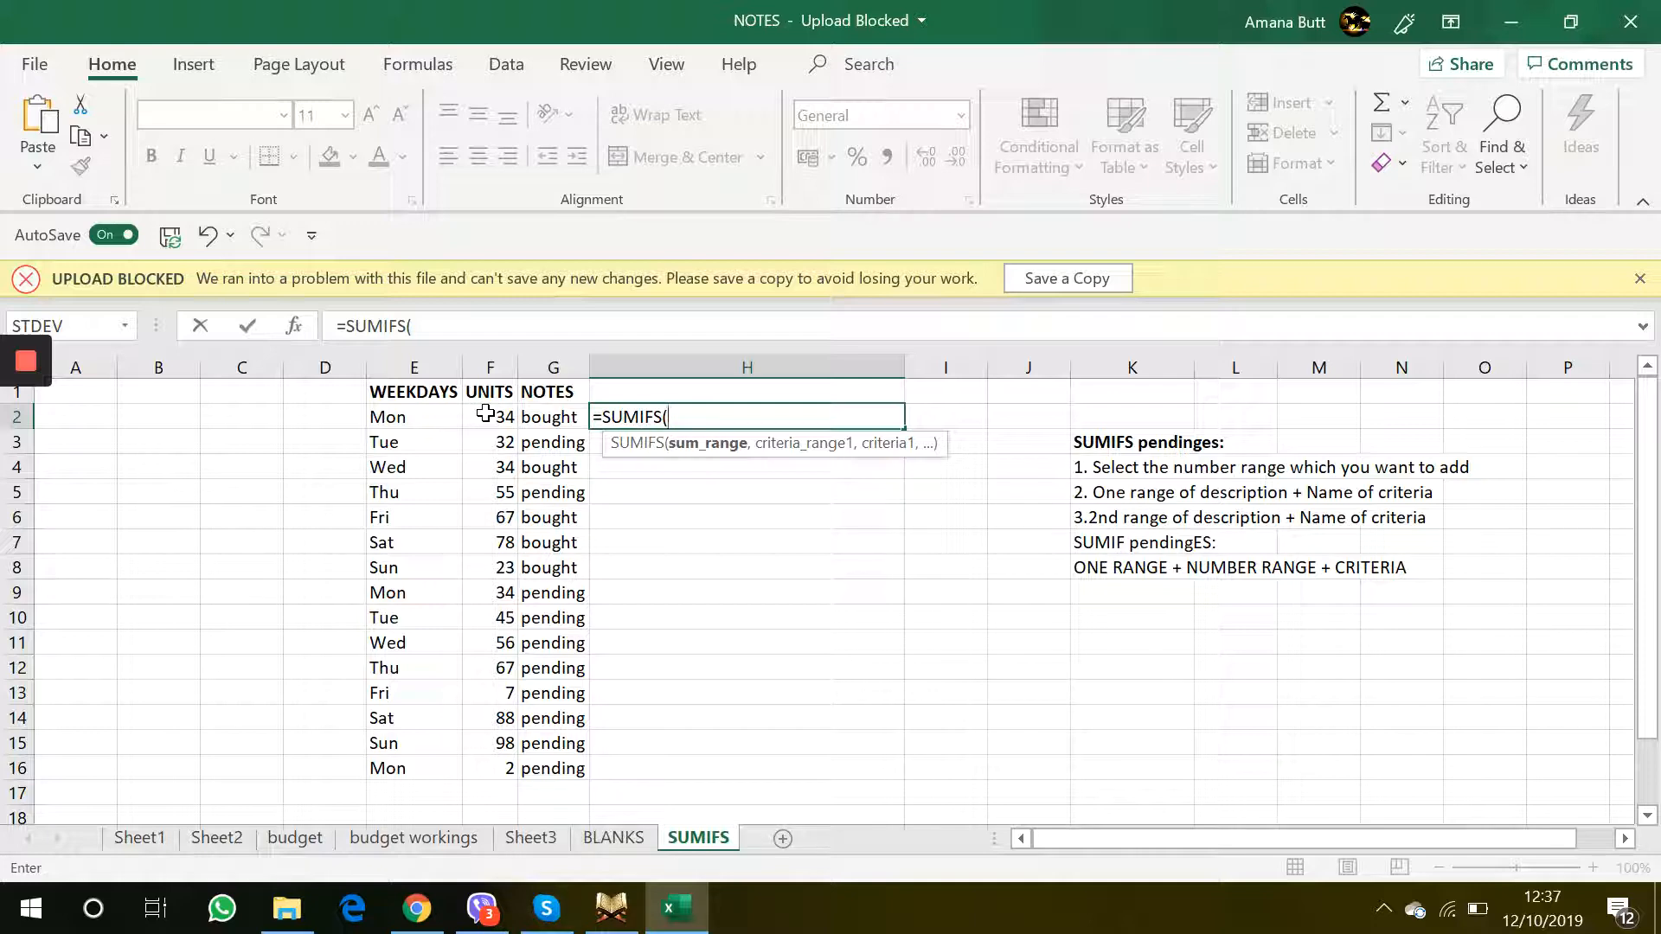
Set the SUMIFS sum range to the units F2:F16 and the first criteria range to the weekdays E2:E16
left_click_drag(485, 414, 487, 768)
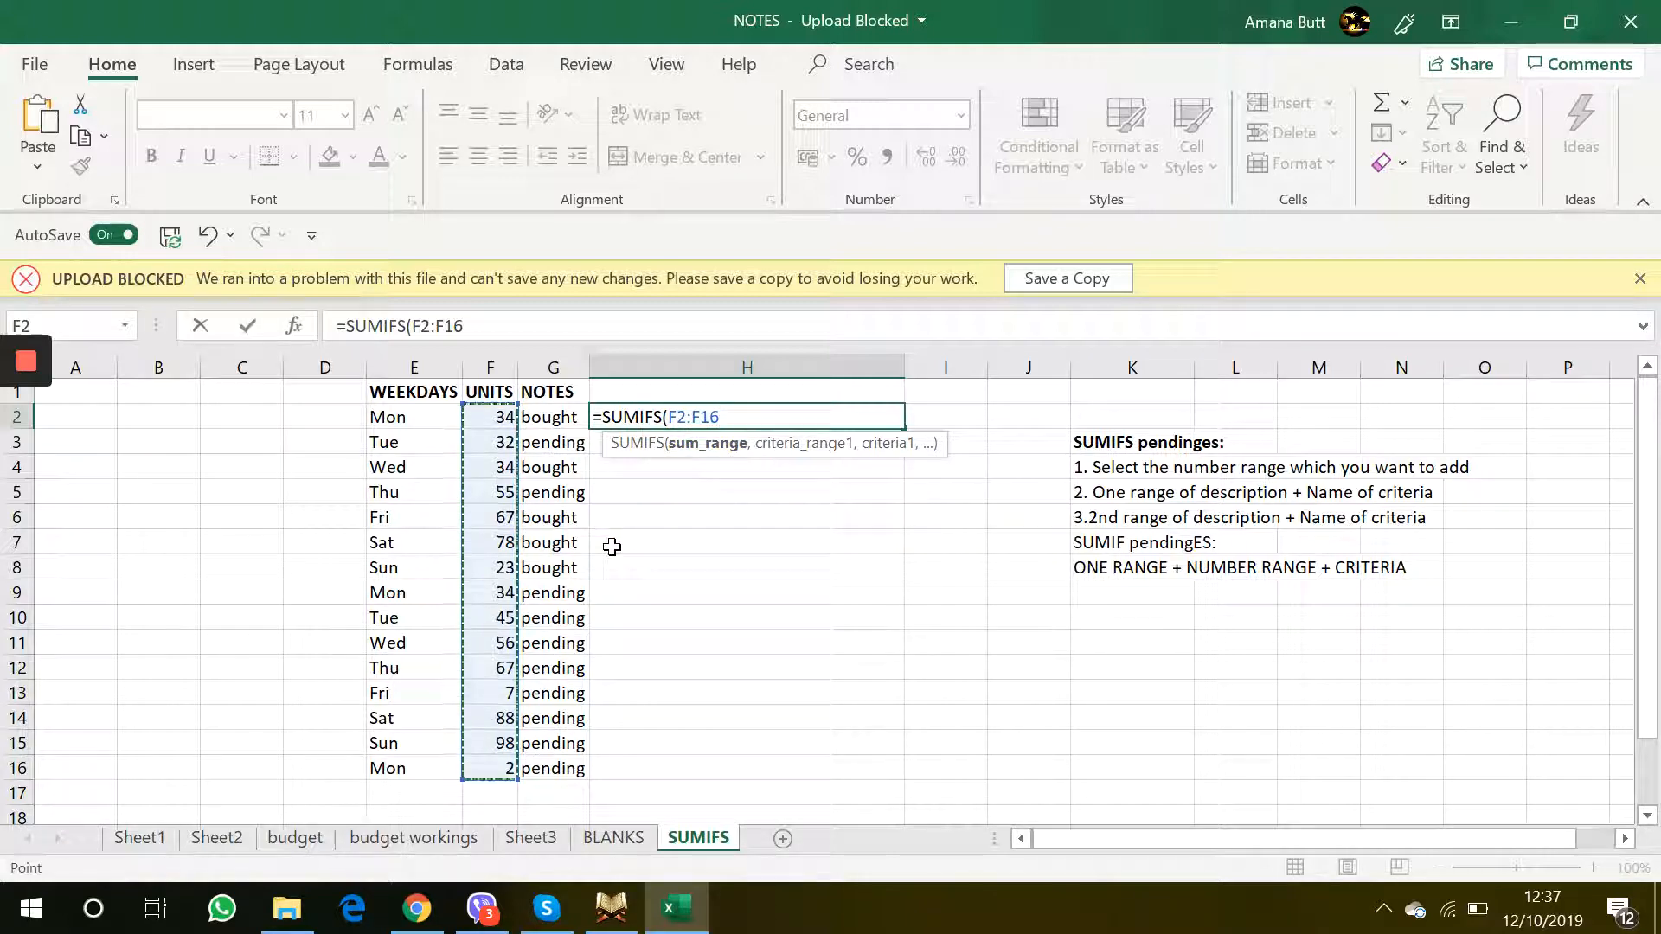
type(",")
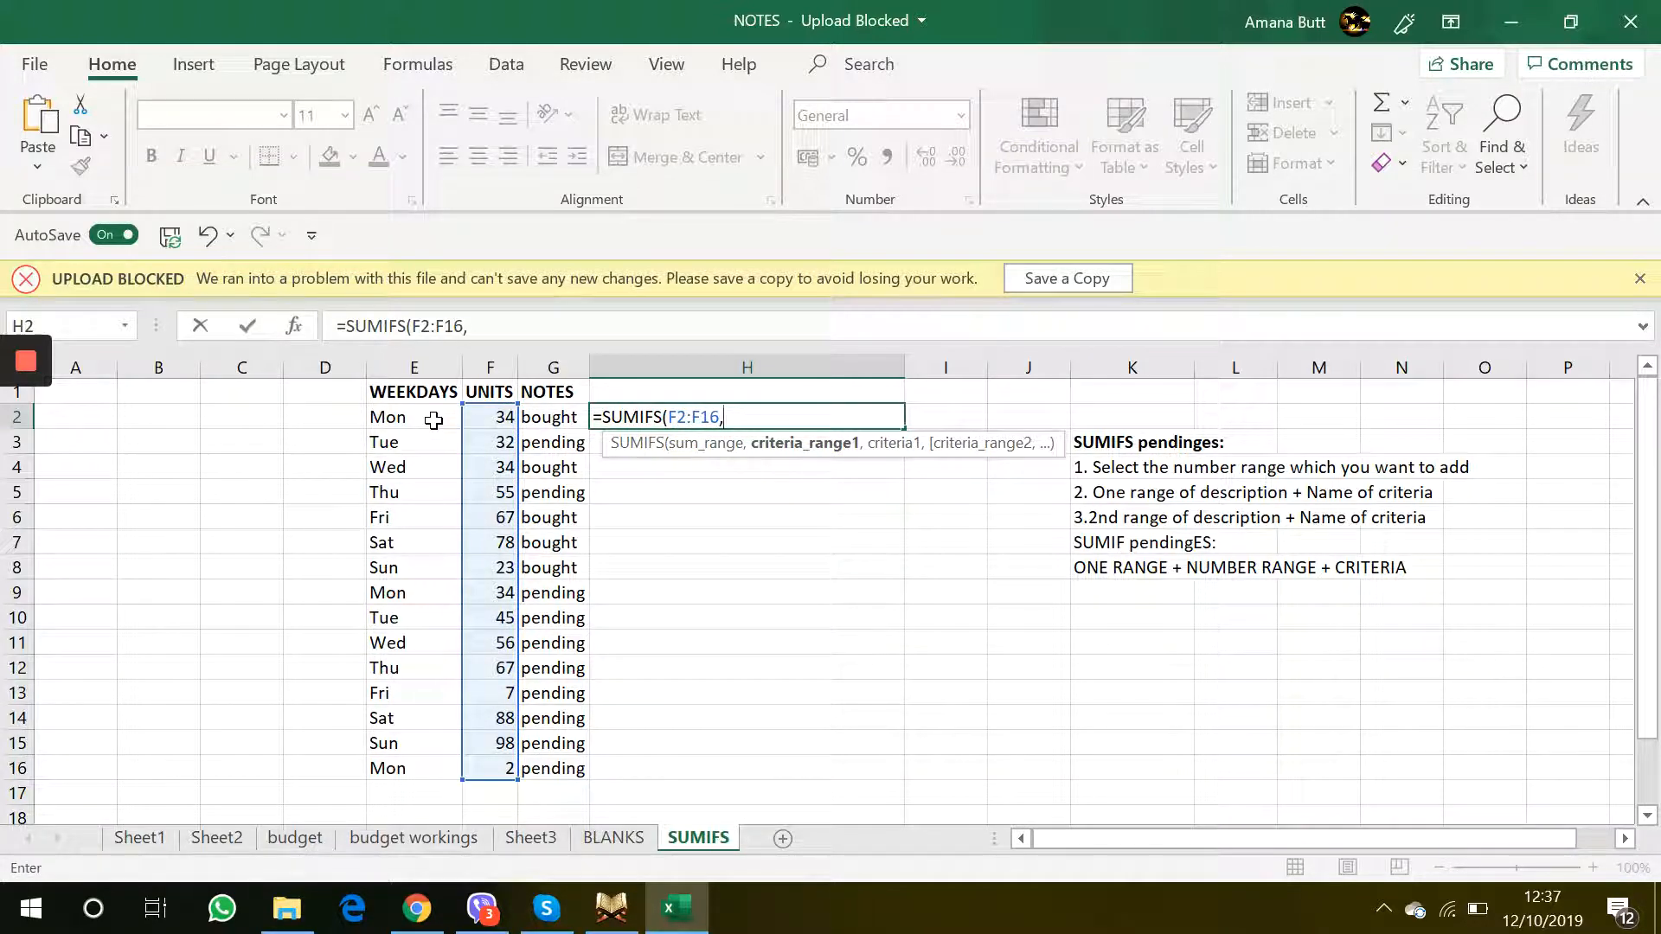
left_click_drag(433, 420, 407, 756)
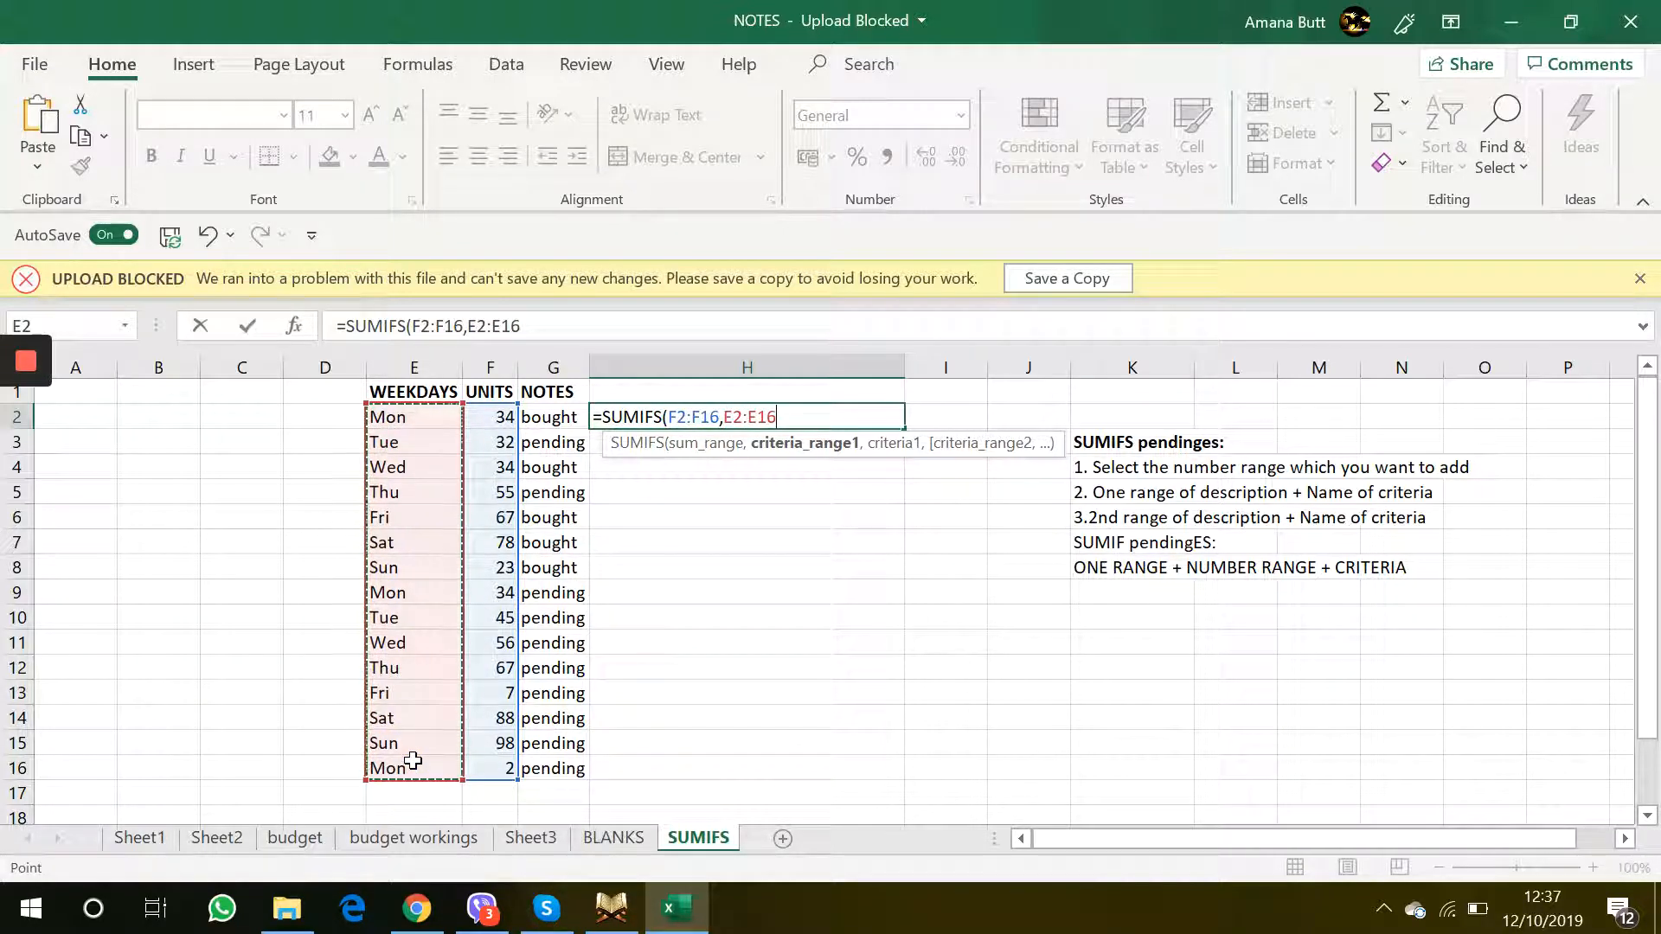
type(",")
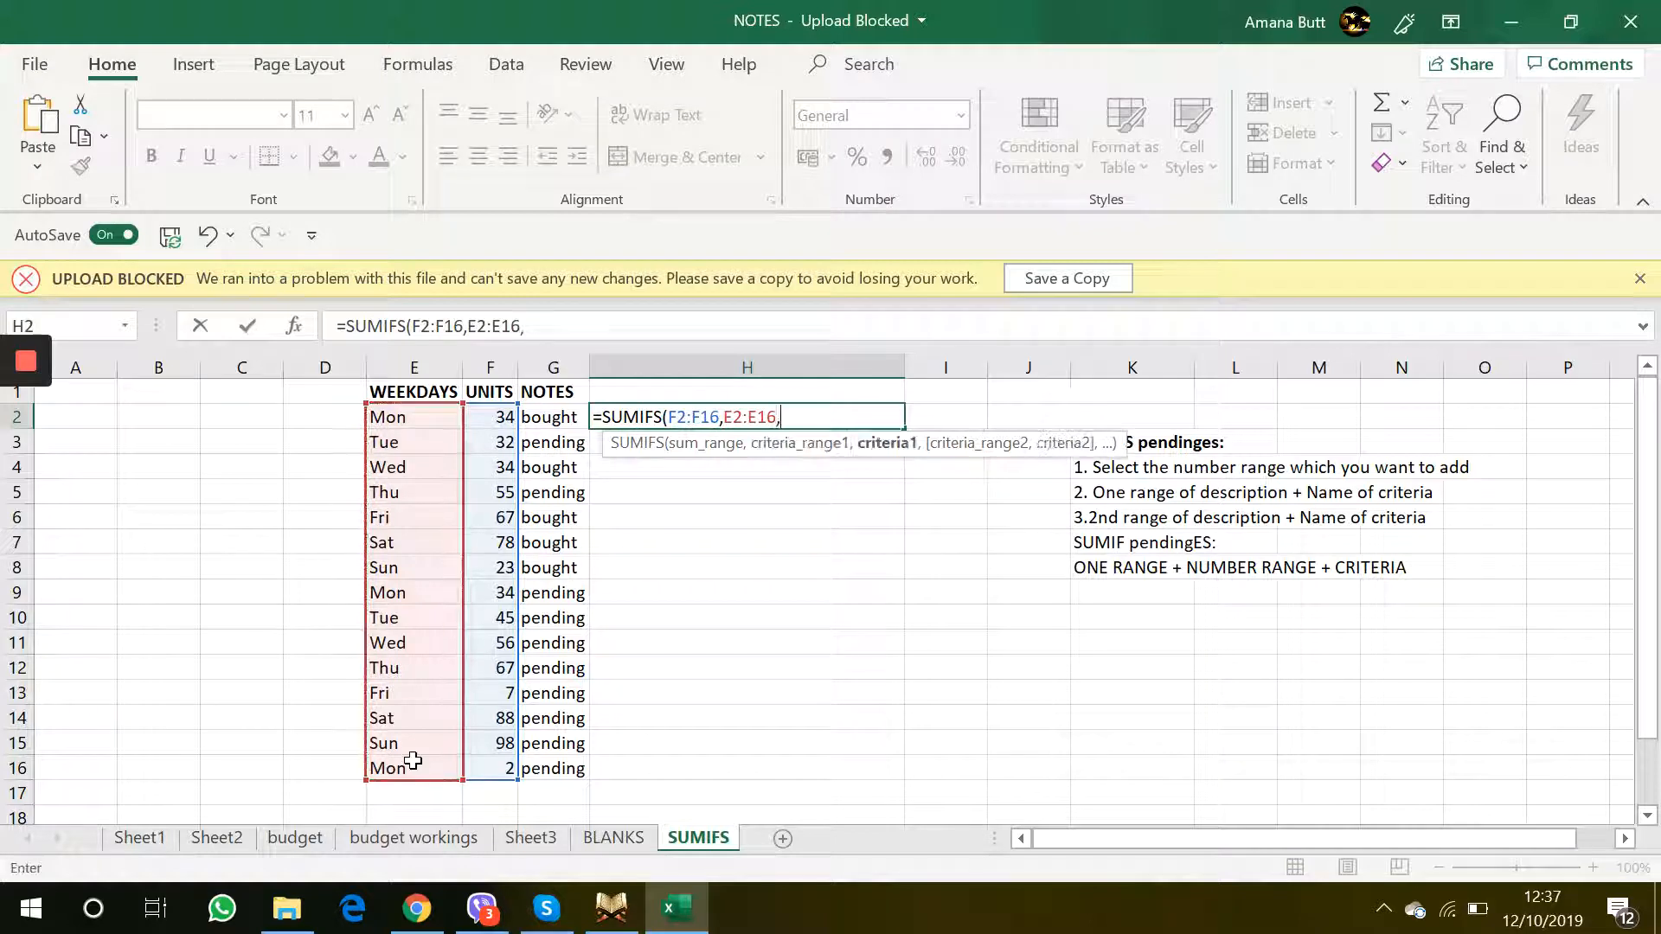
left_click(423, 470)
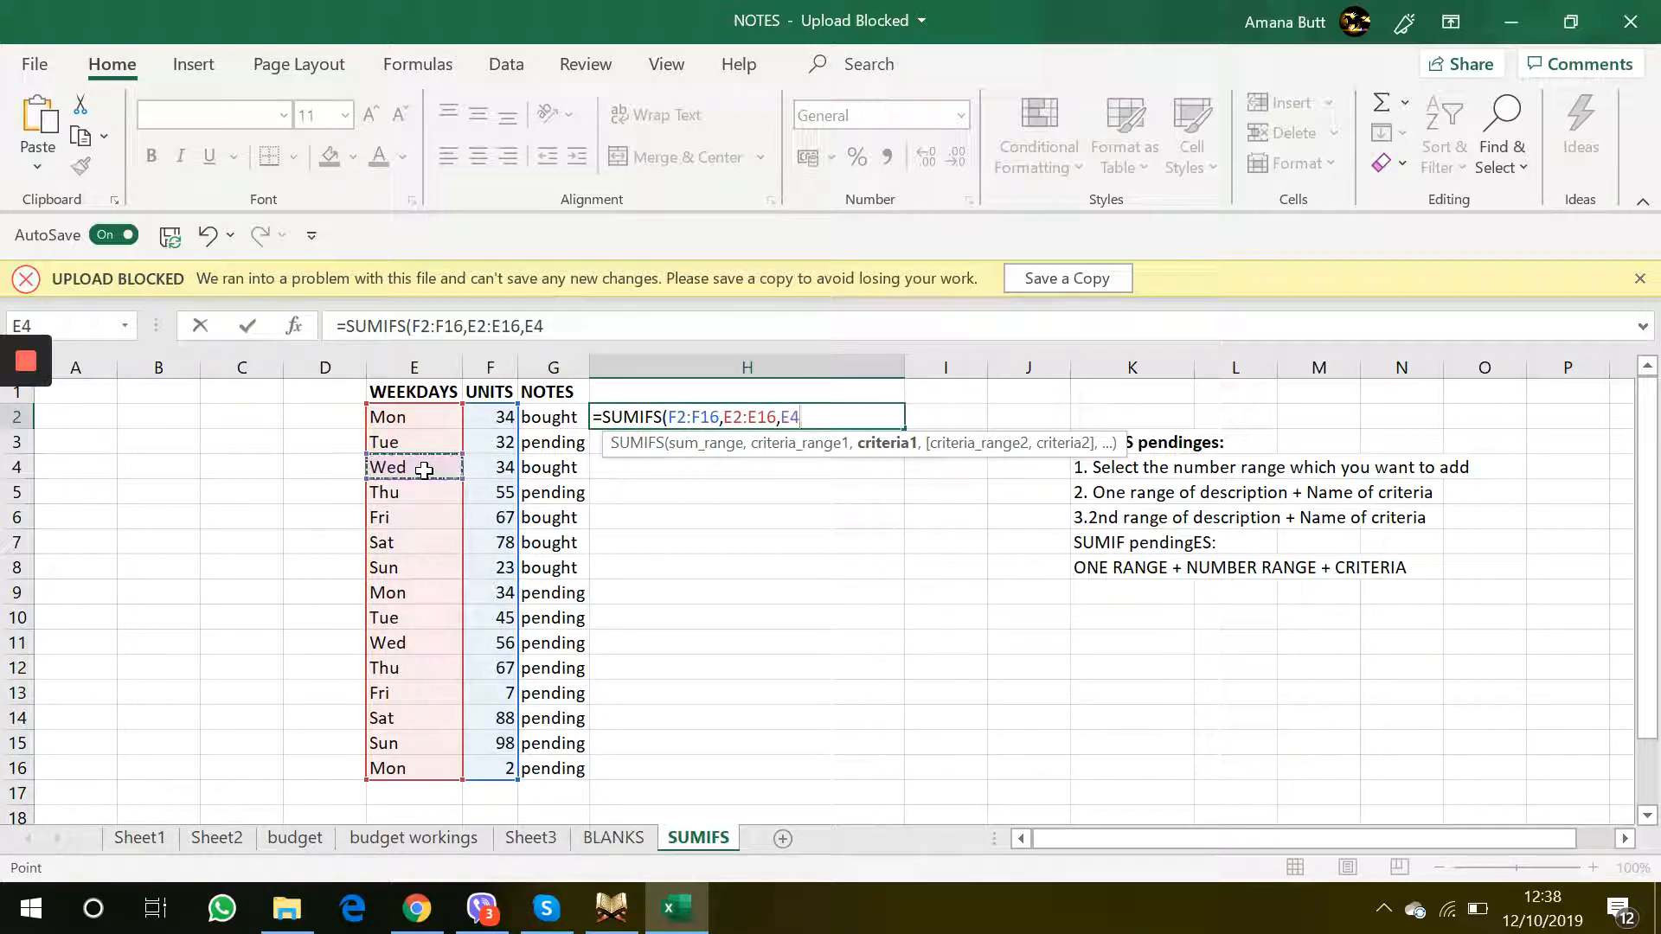
left_click_drag(557, 416, 531, 597)
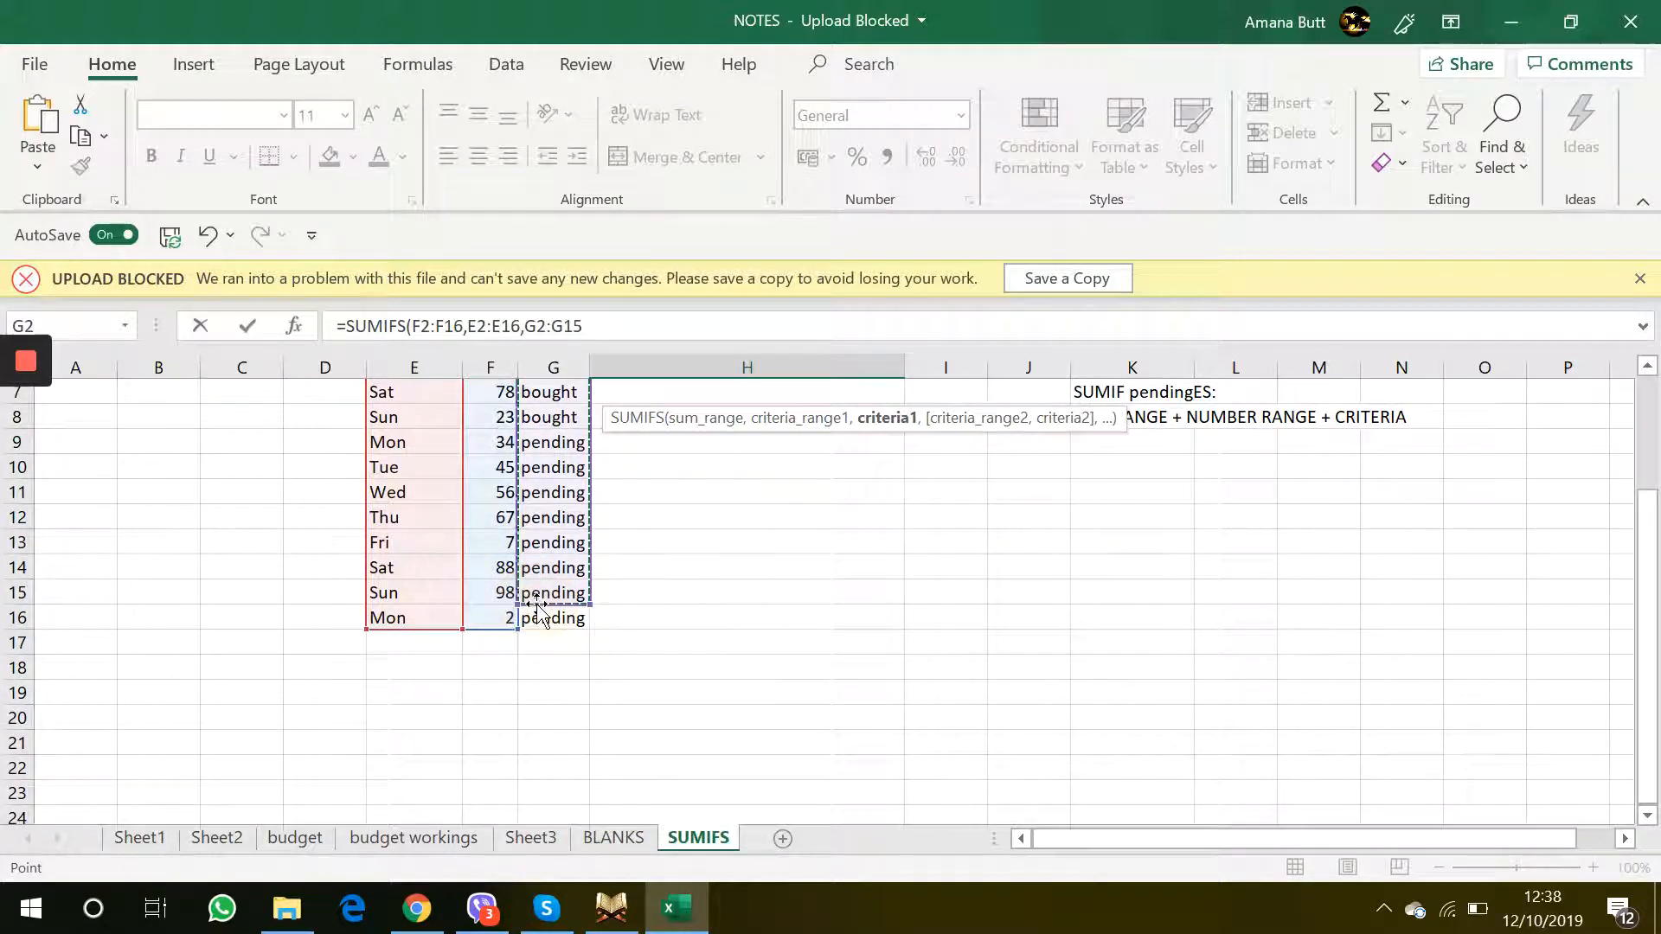
scroll(537, 595, "up", 2)
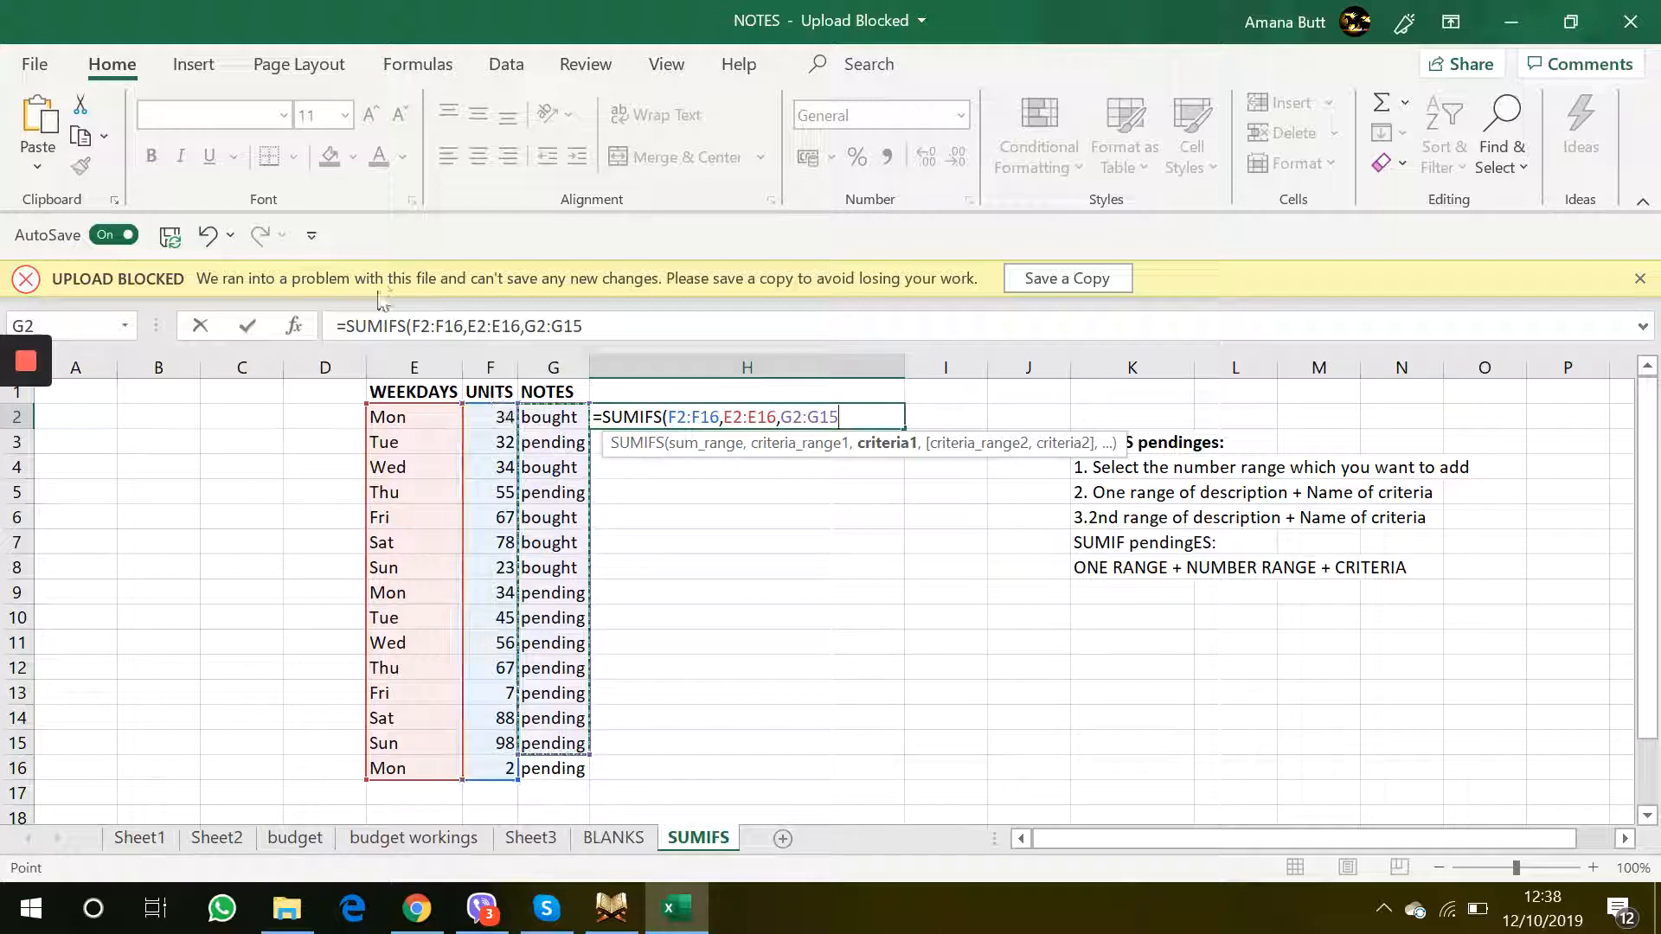
left_click(601, 327)
key("BackSpace")
key("BackSpace")
key("BackSpace")
key("BackSpace")
key("BackSpace")
key("BackSpace")
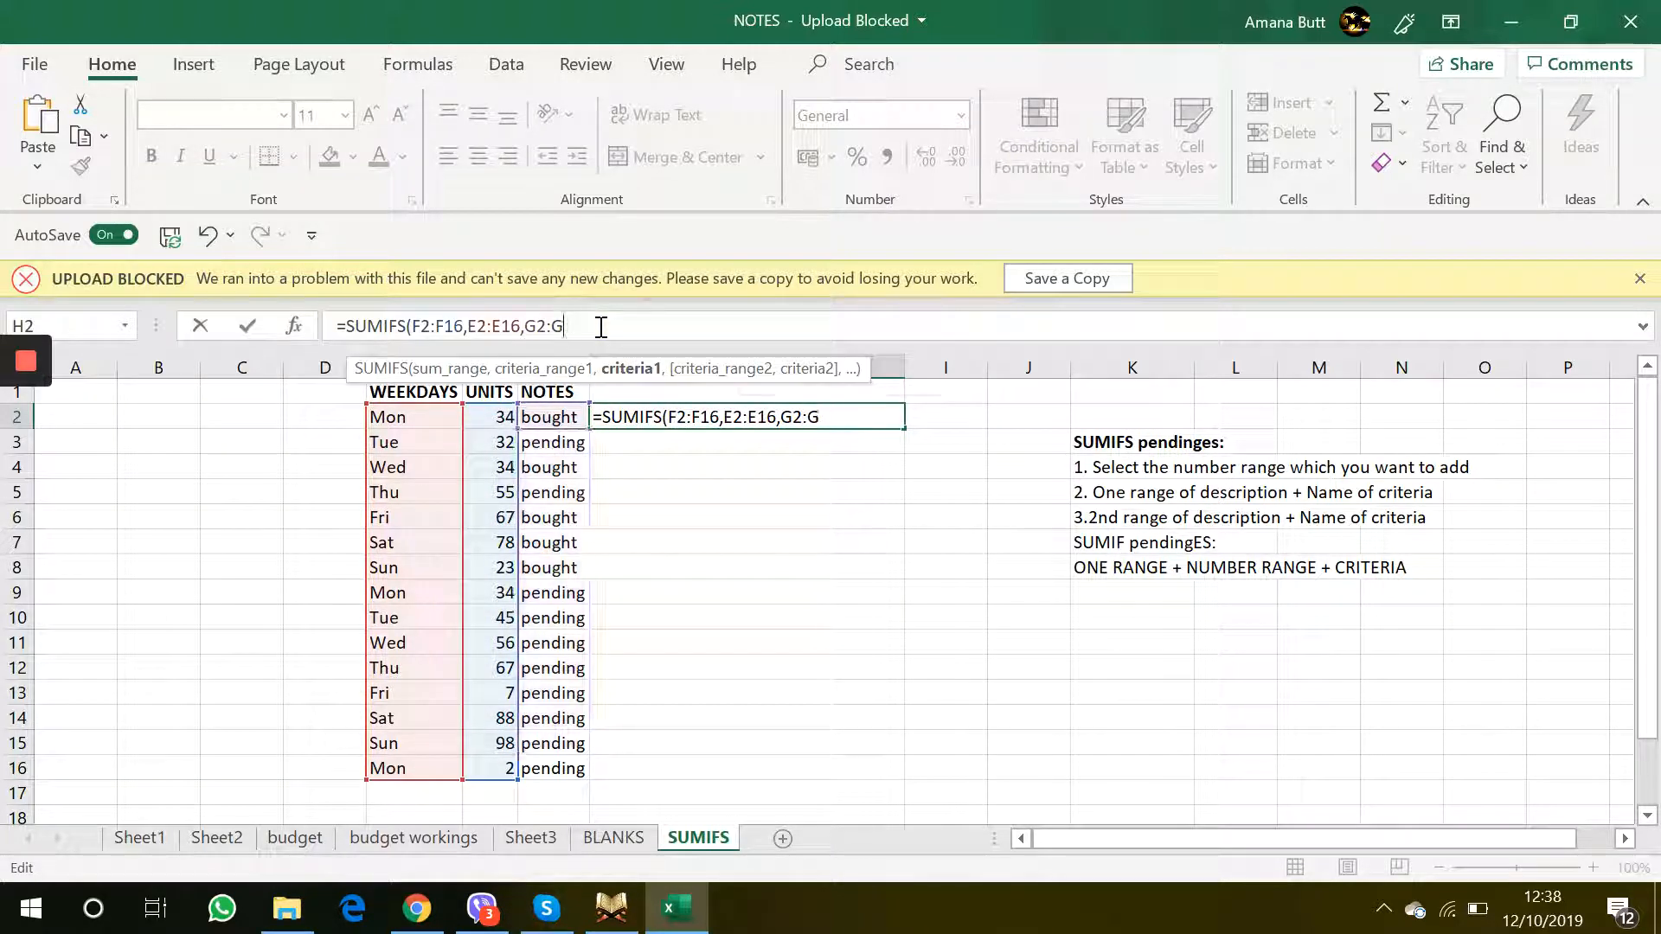
Complete the SUMIFS formula with E2 as first criterion, notes G2:G16 as second criteria range and G3 as its criterion
left_click(426, 413)
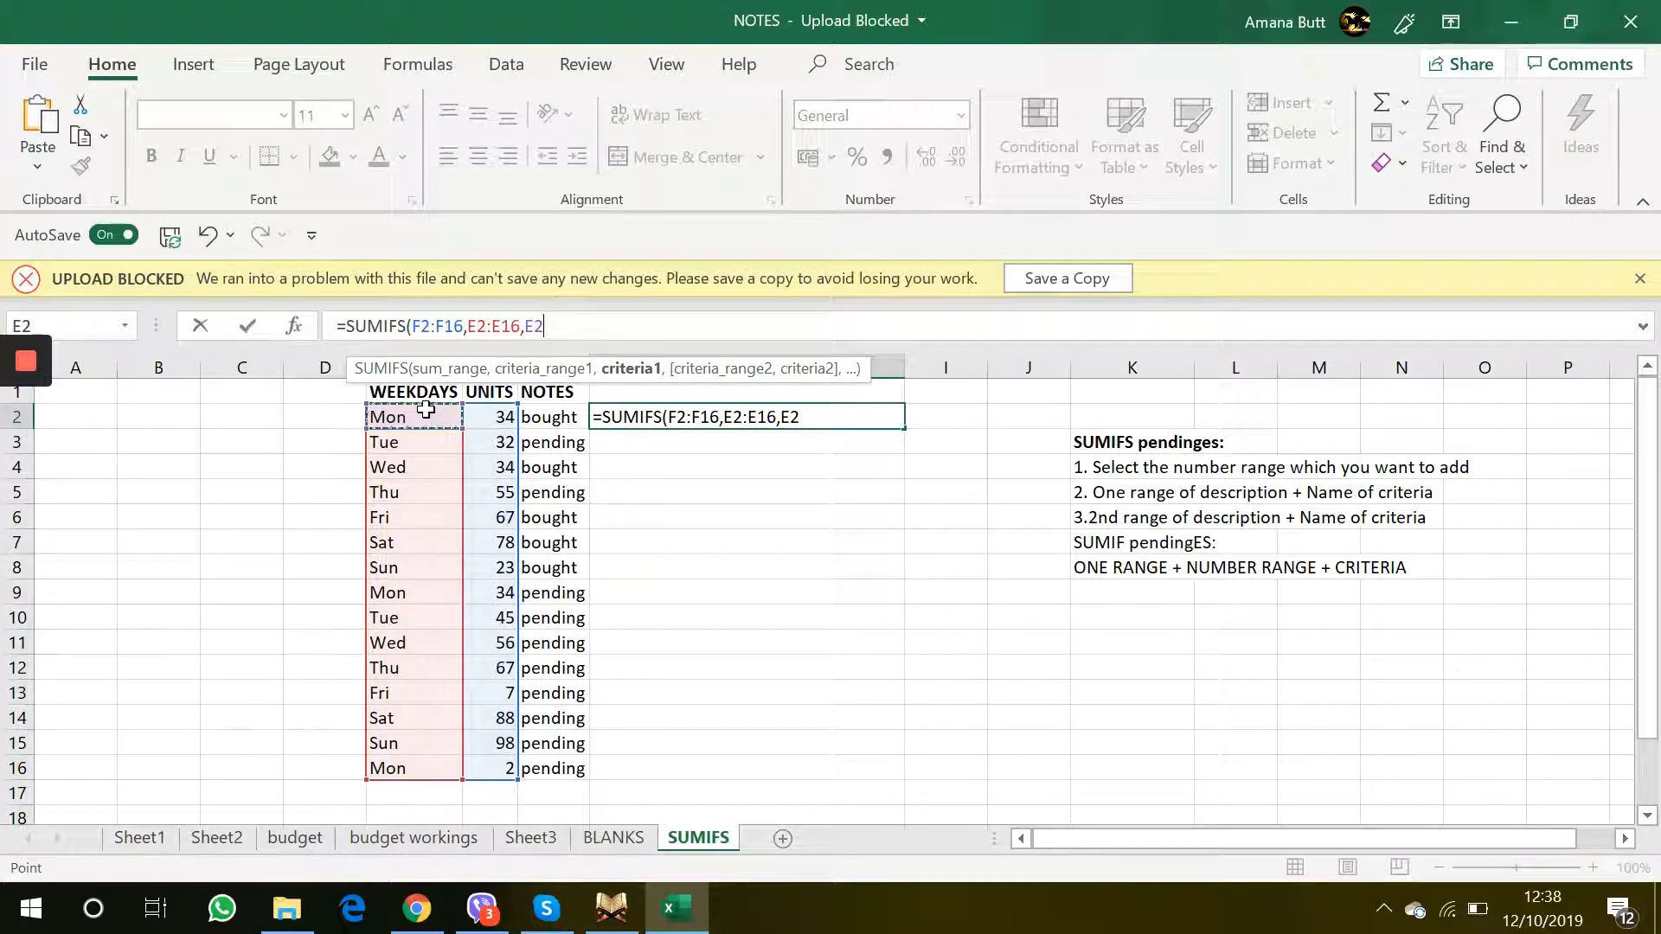
type(",")
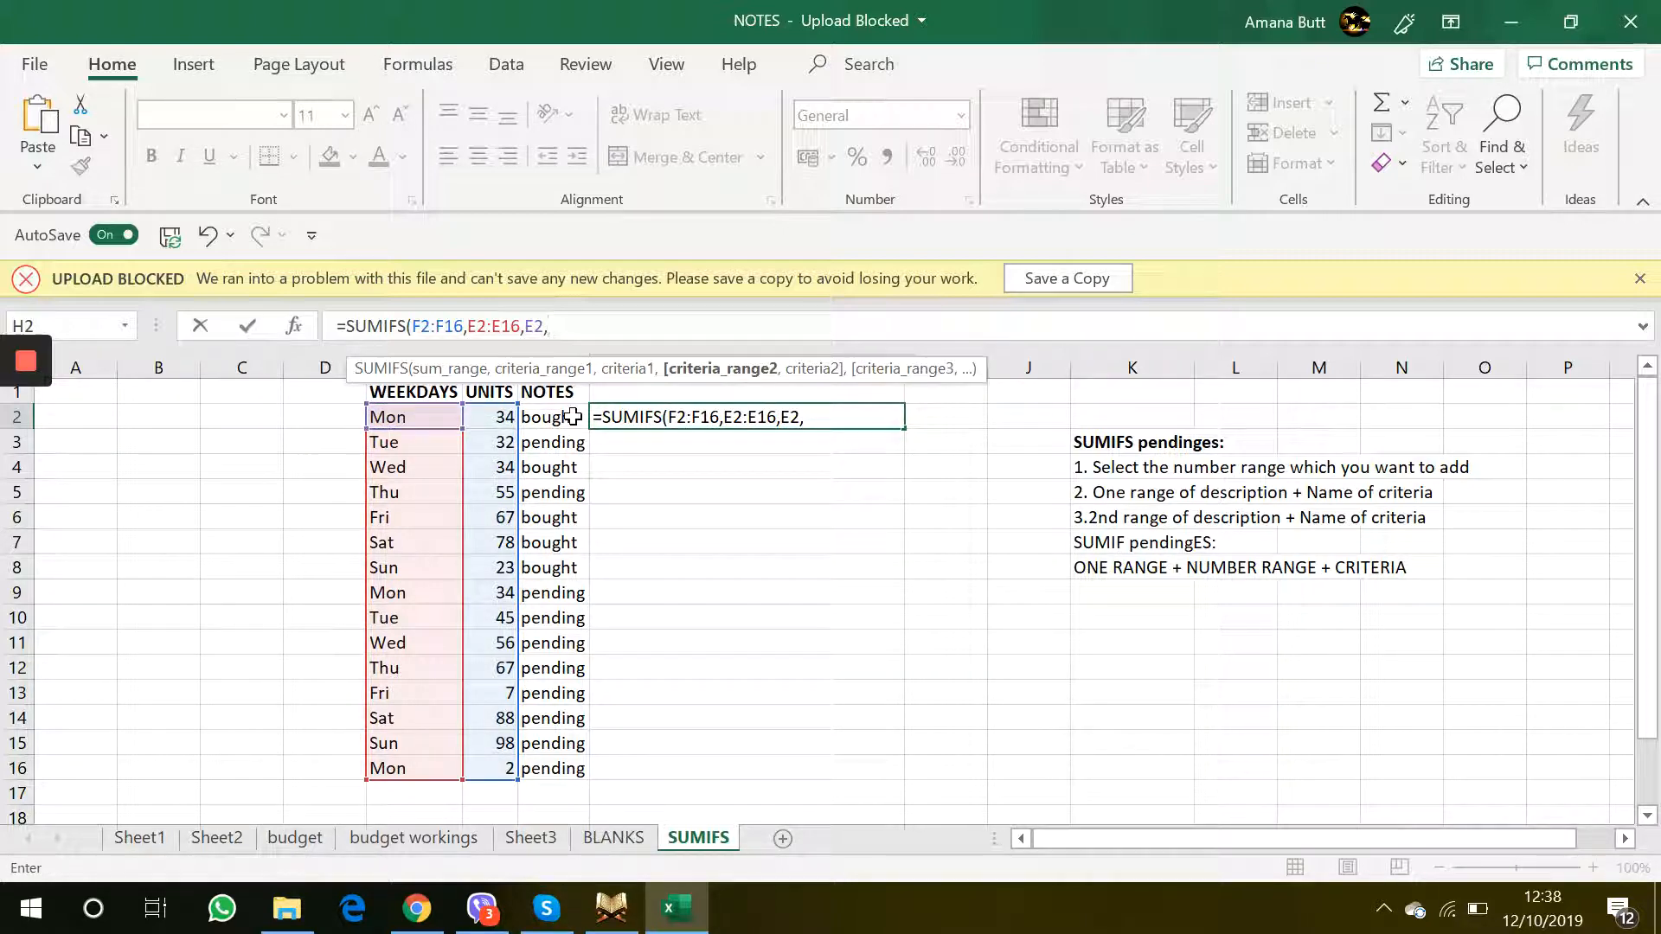
left_click_drag(573, 416, 557, 763)
type(",")
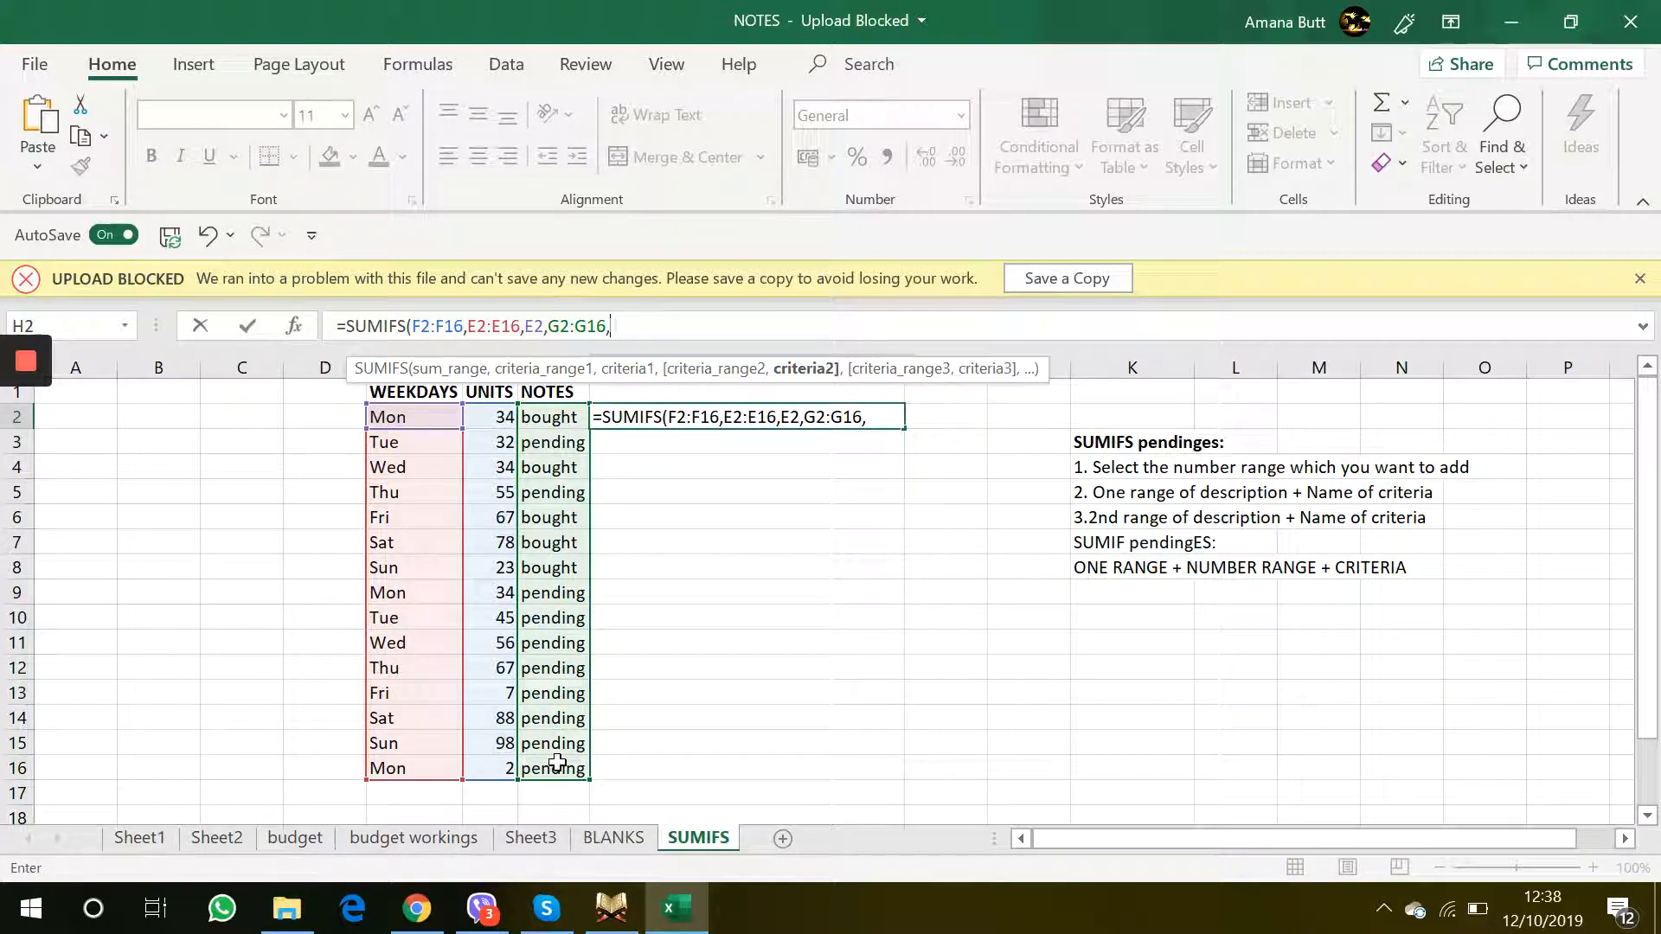
left_click(558, 434)
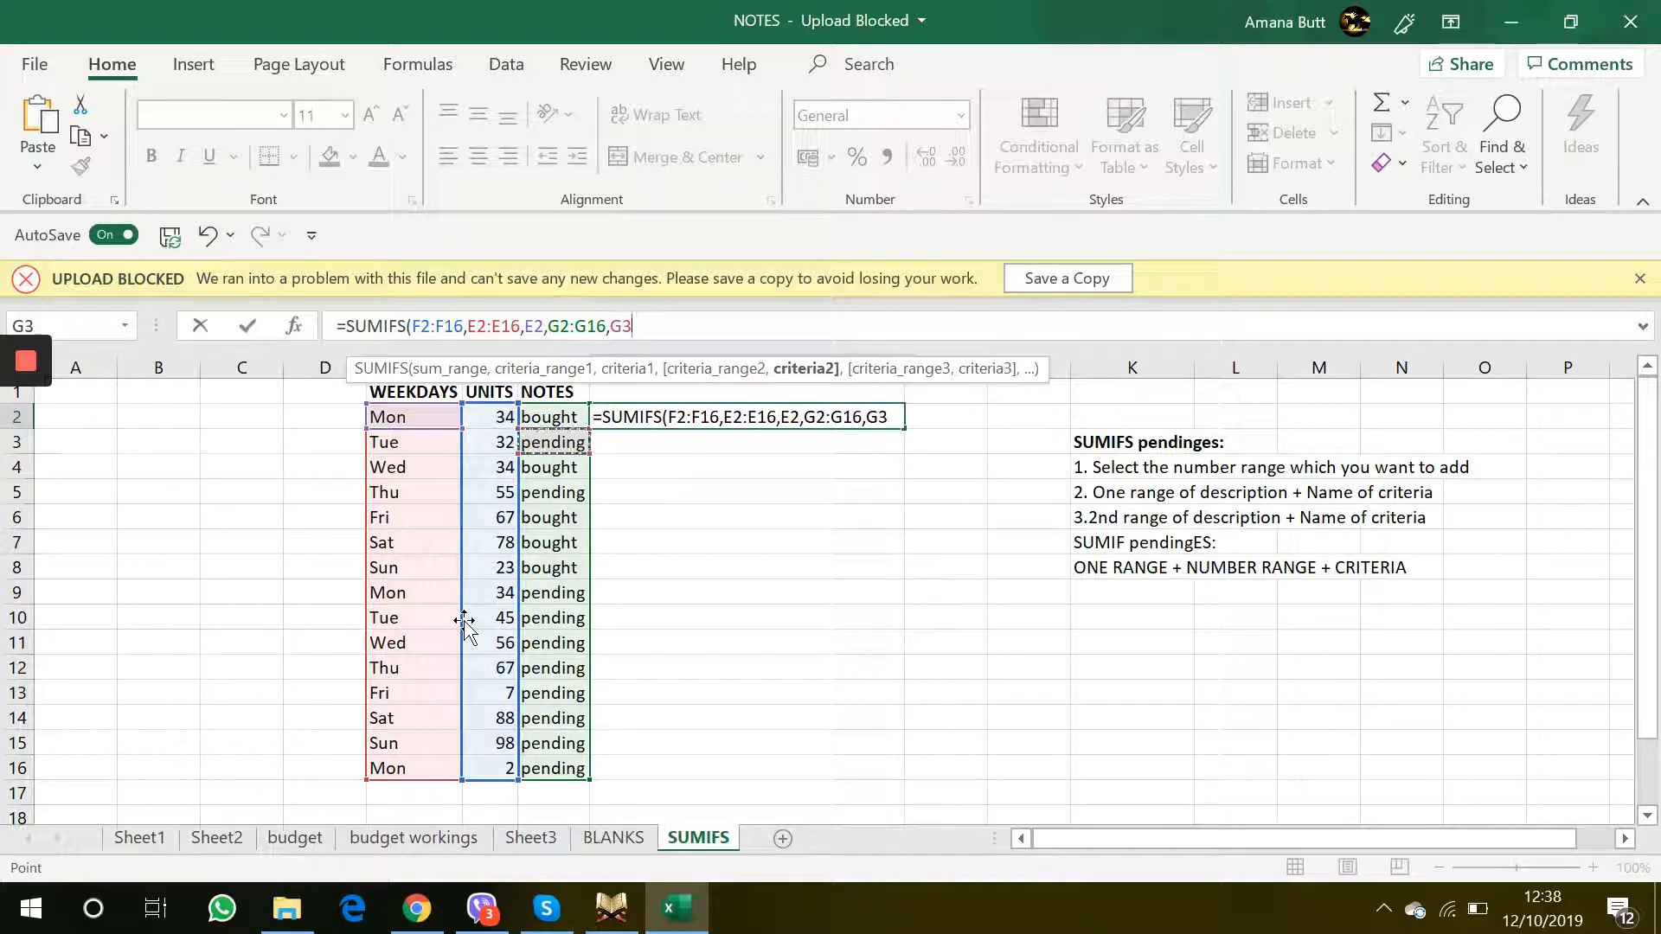
key("Return")
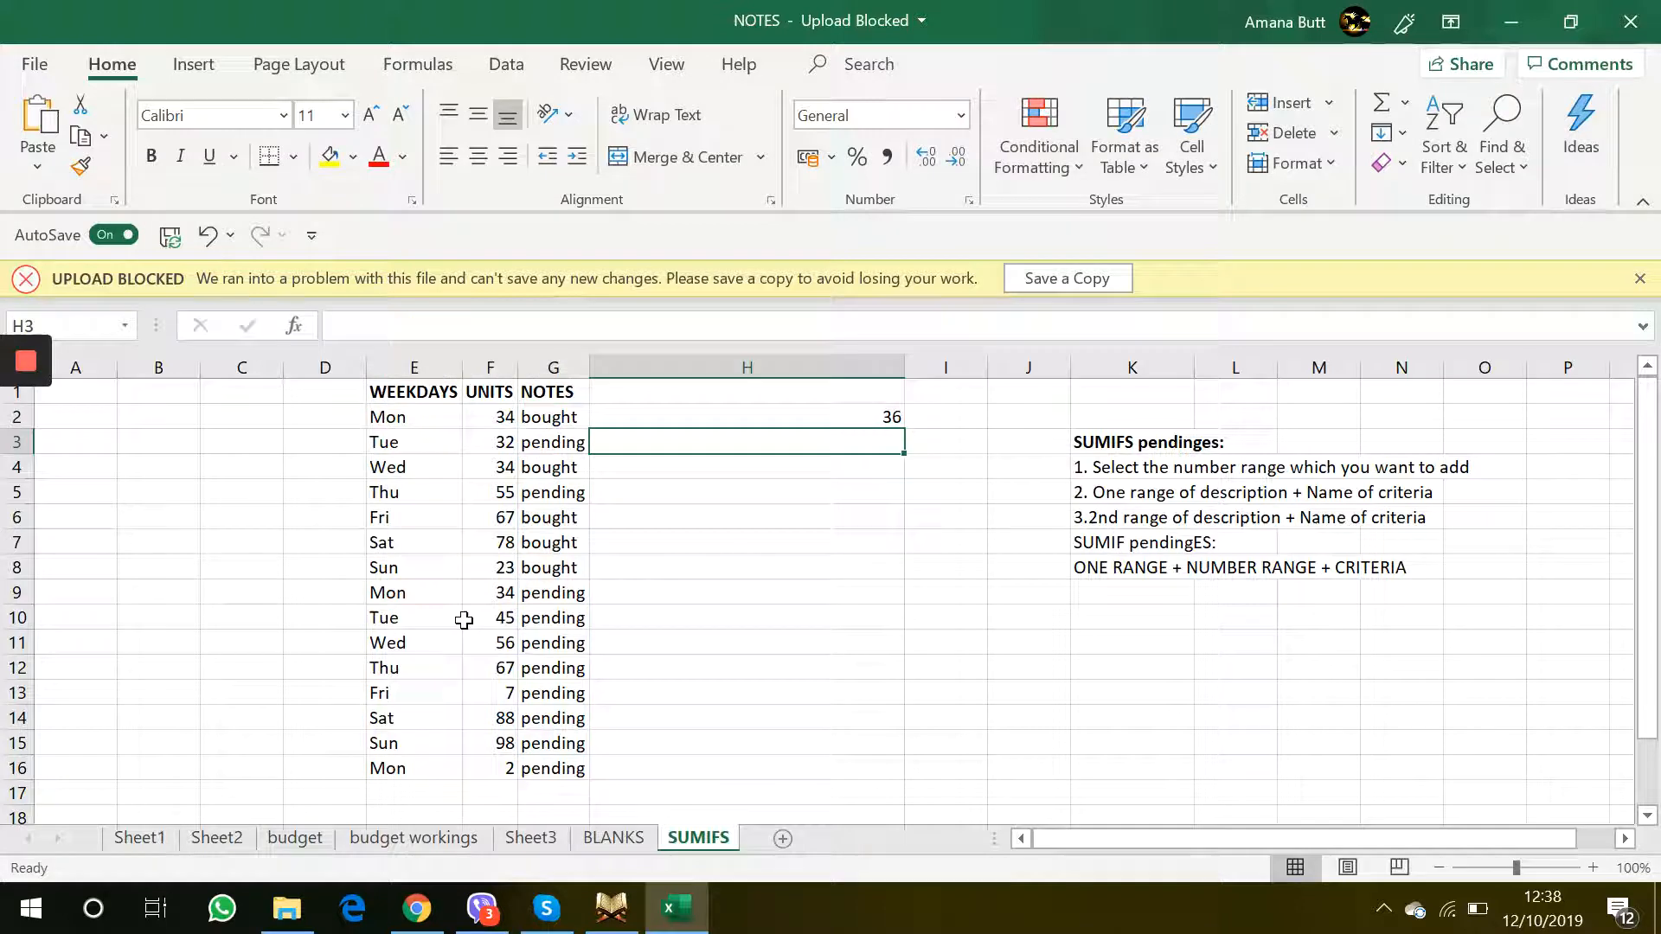
Review the arguments and highlighted ranges of the SUMIFS formula in cell H2
left_click(797, 417)
left_click(633, 622)
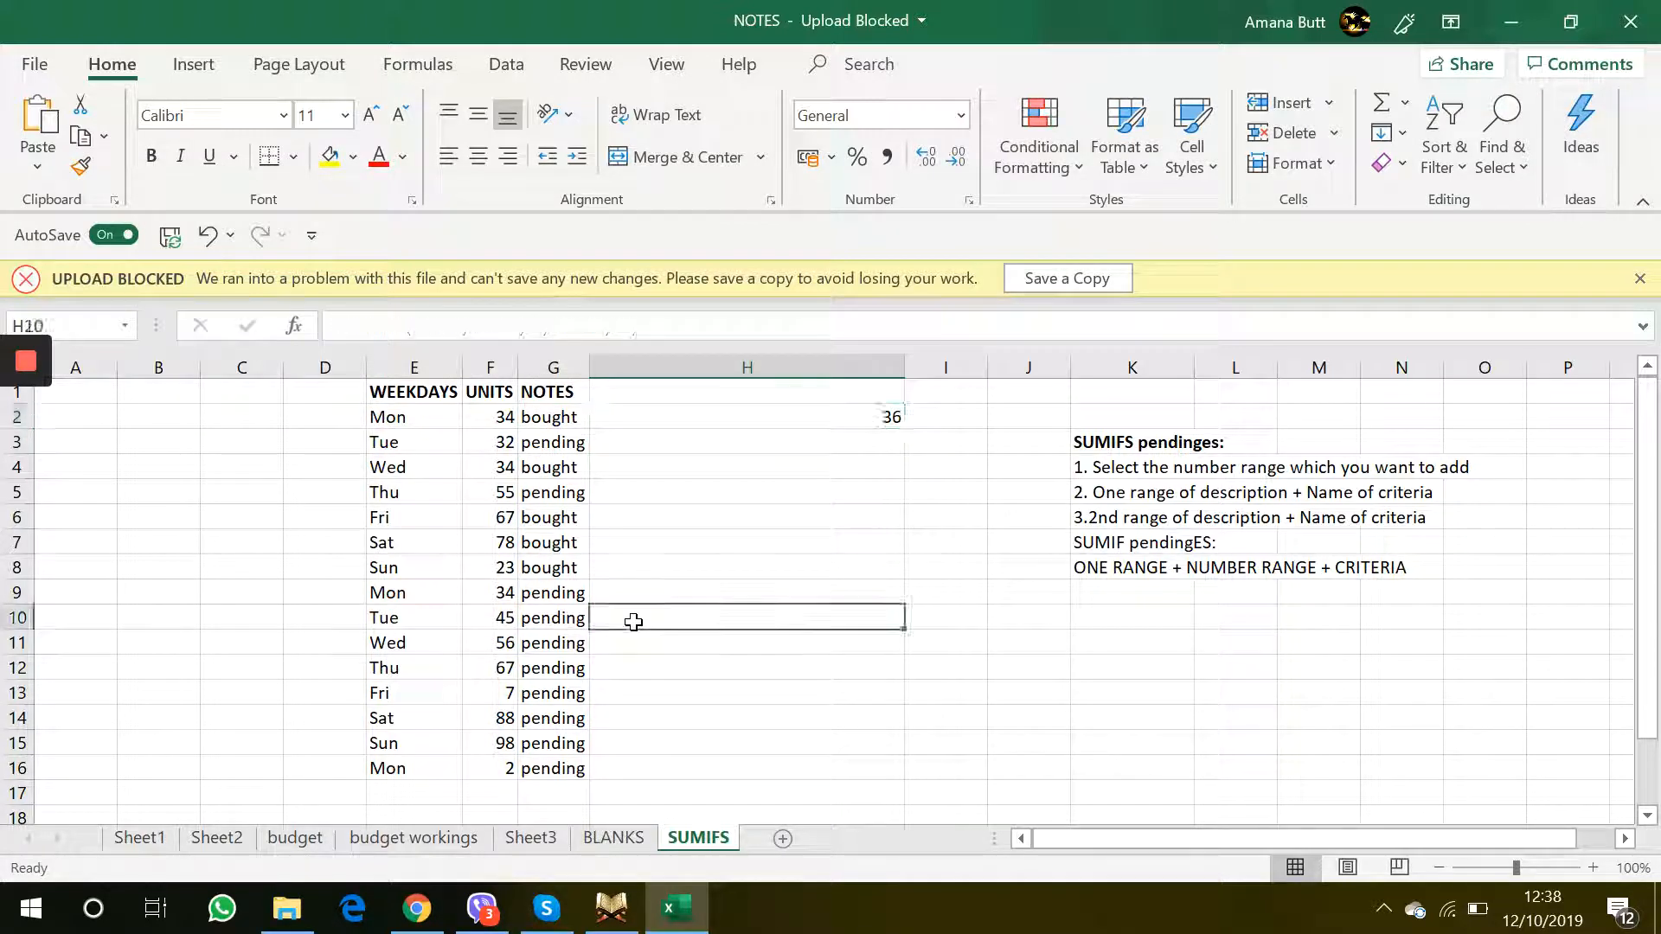
left_click(697, 424)
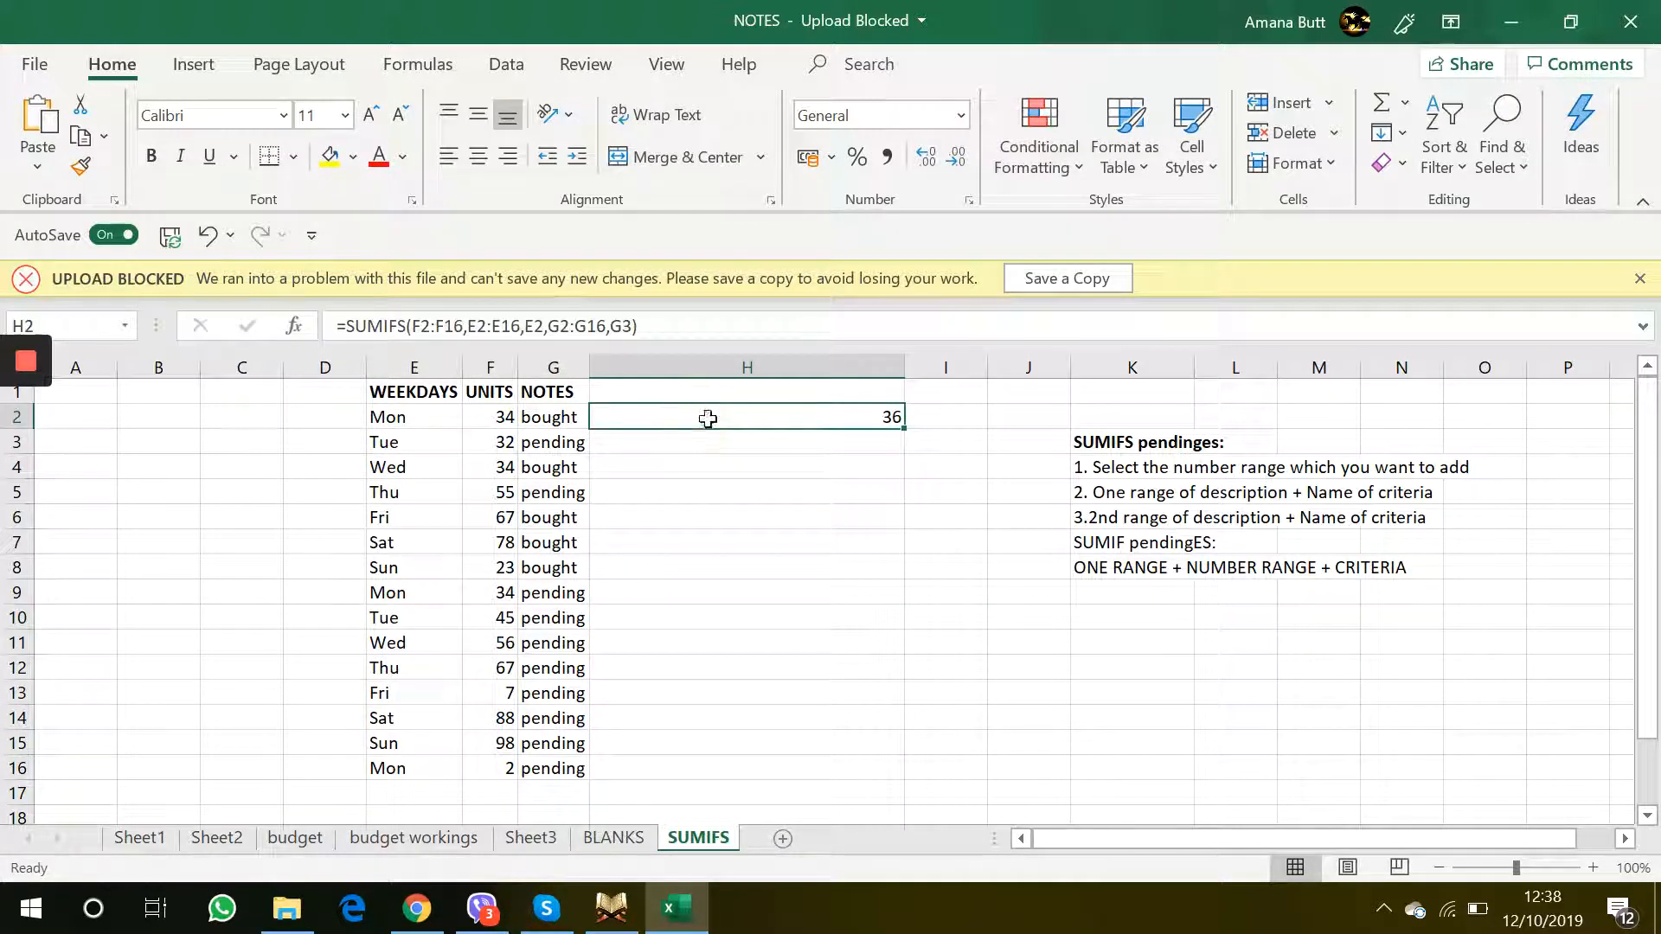
double_click(710, 420)
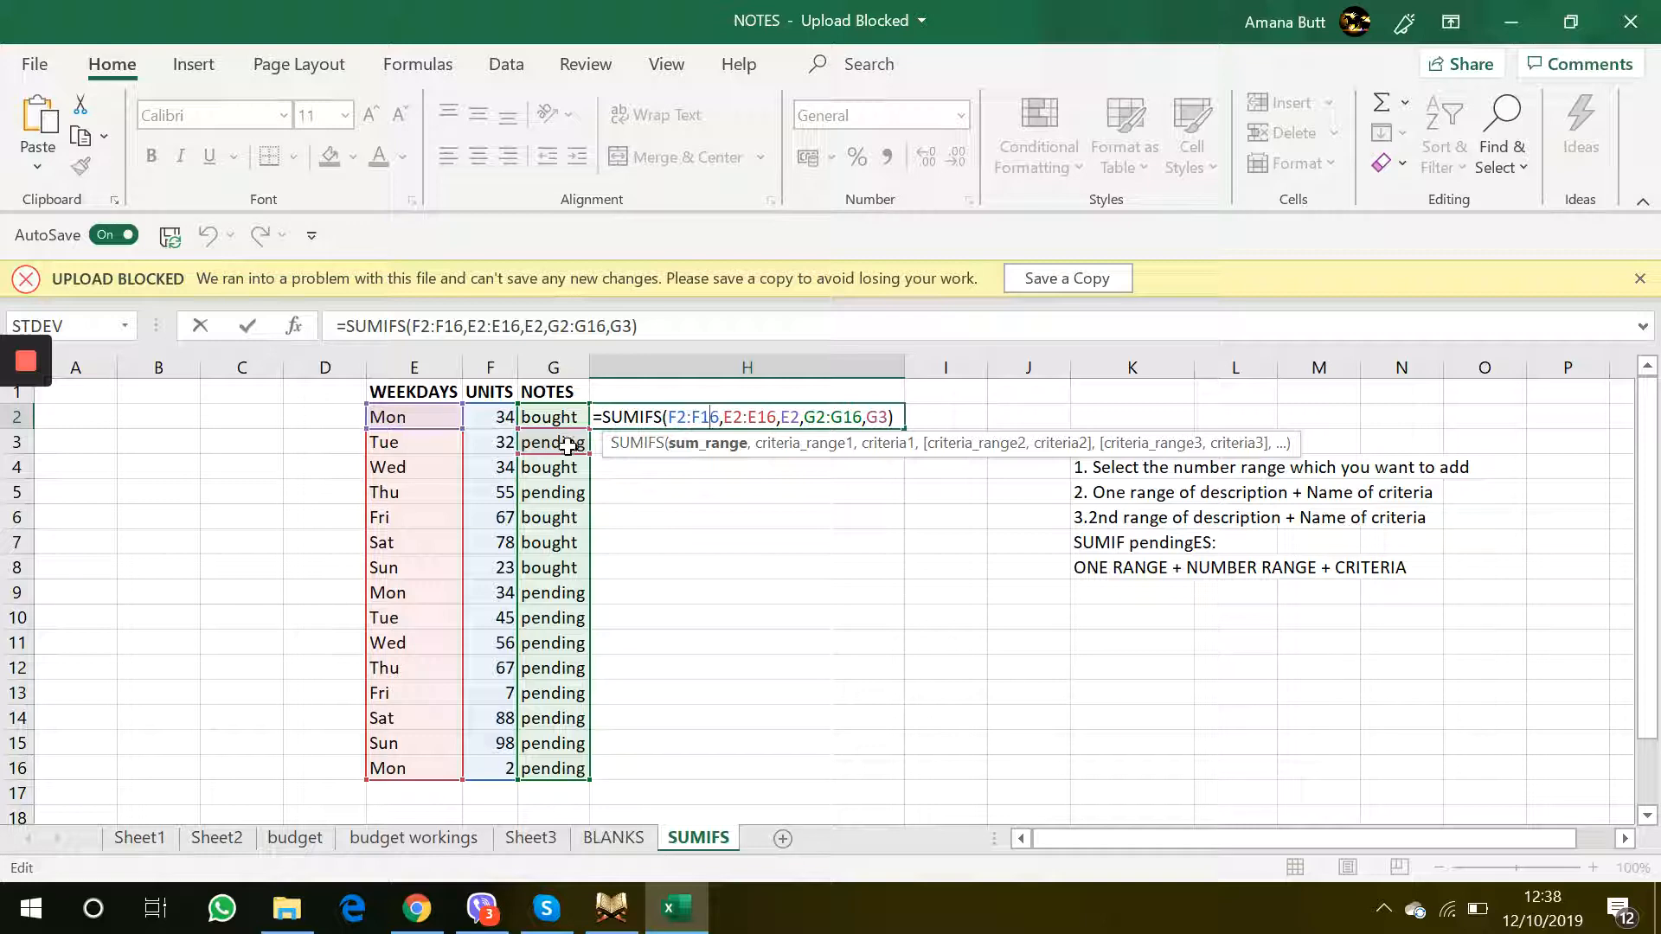
key("Return")
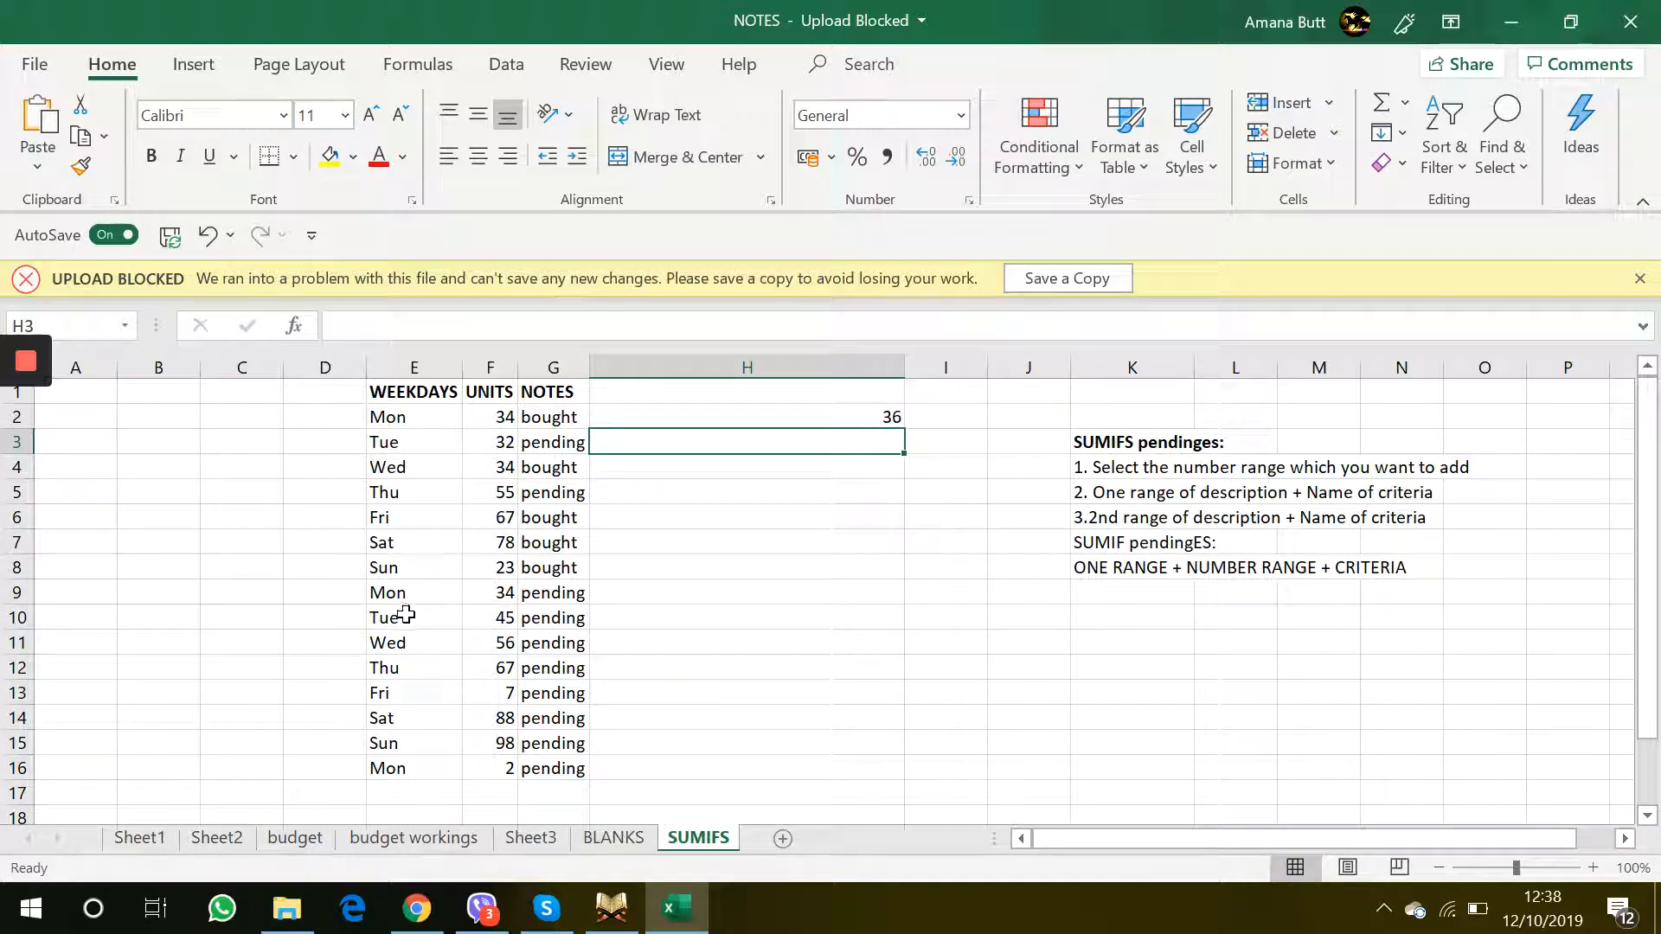
Select the pending Monday rows E9:G9 and E16:G16 together to check their units against the formula's sum
left_click(479, 591)
left_click_drag(423, 592, 582, 605)
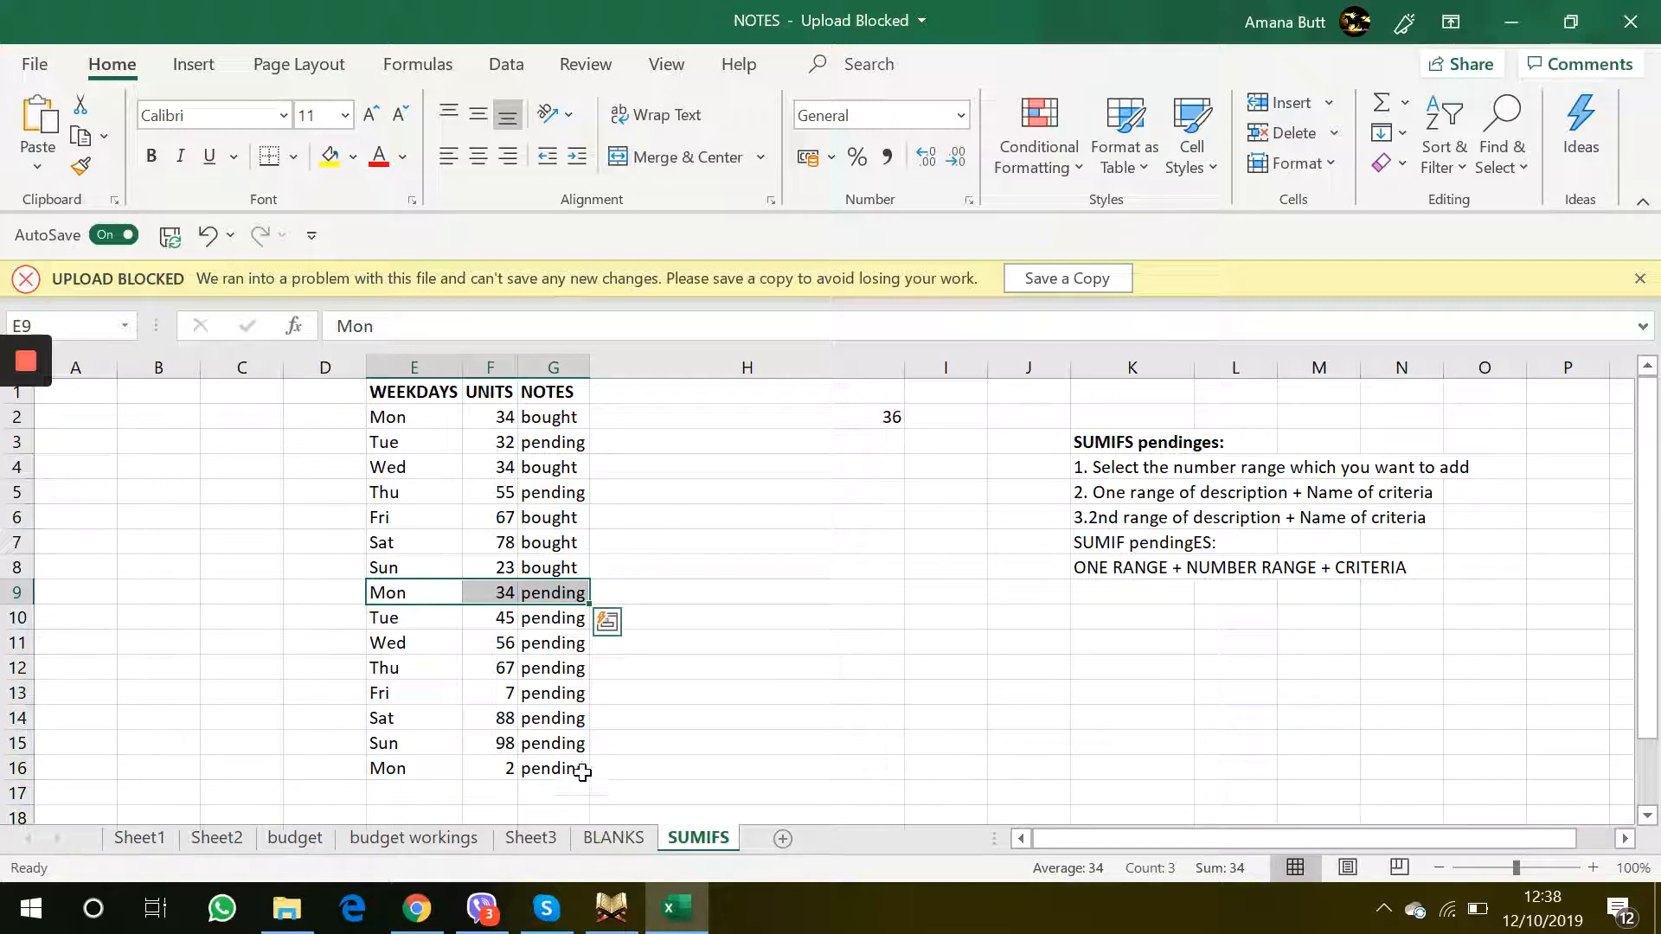
left_click_drag(386, 767, 562, 768)
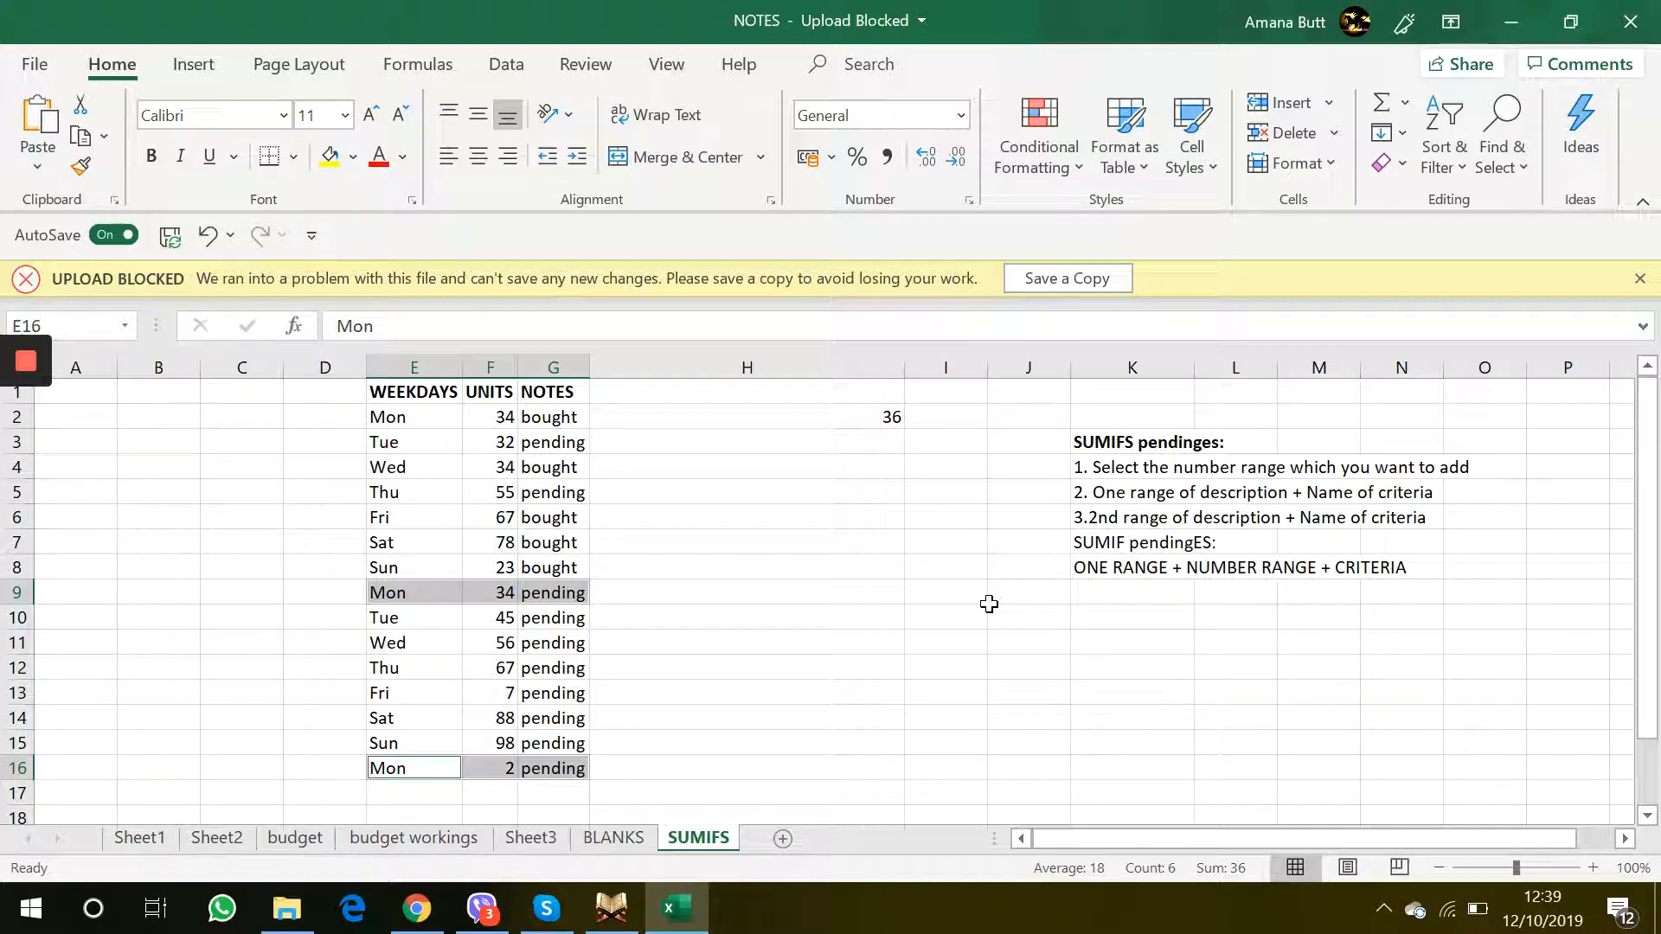
Label the SUMIFS result by entering "Monday Pending" in cell I2
left_click(947, 419)
type("M")
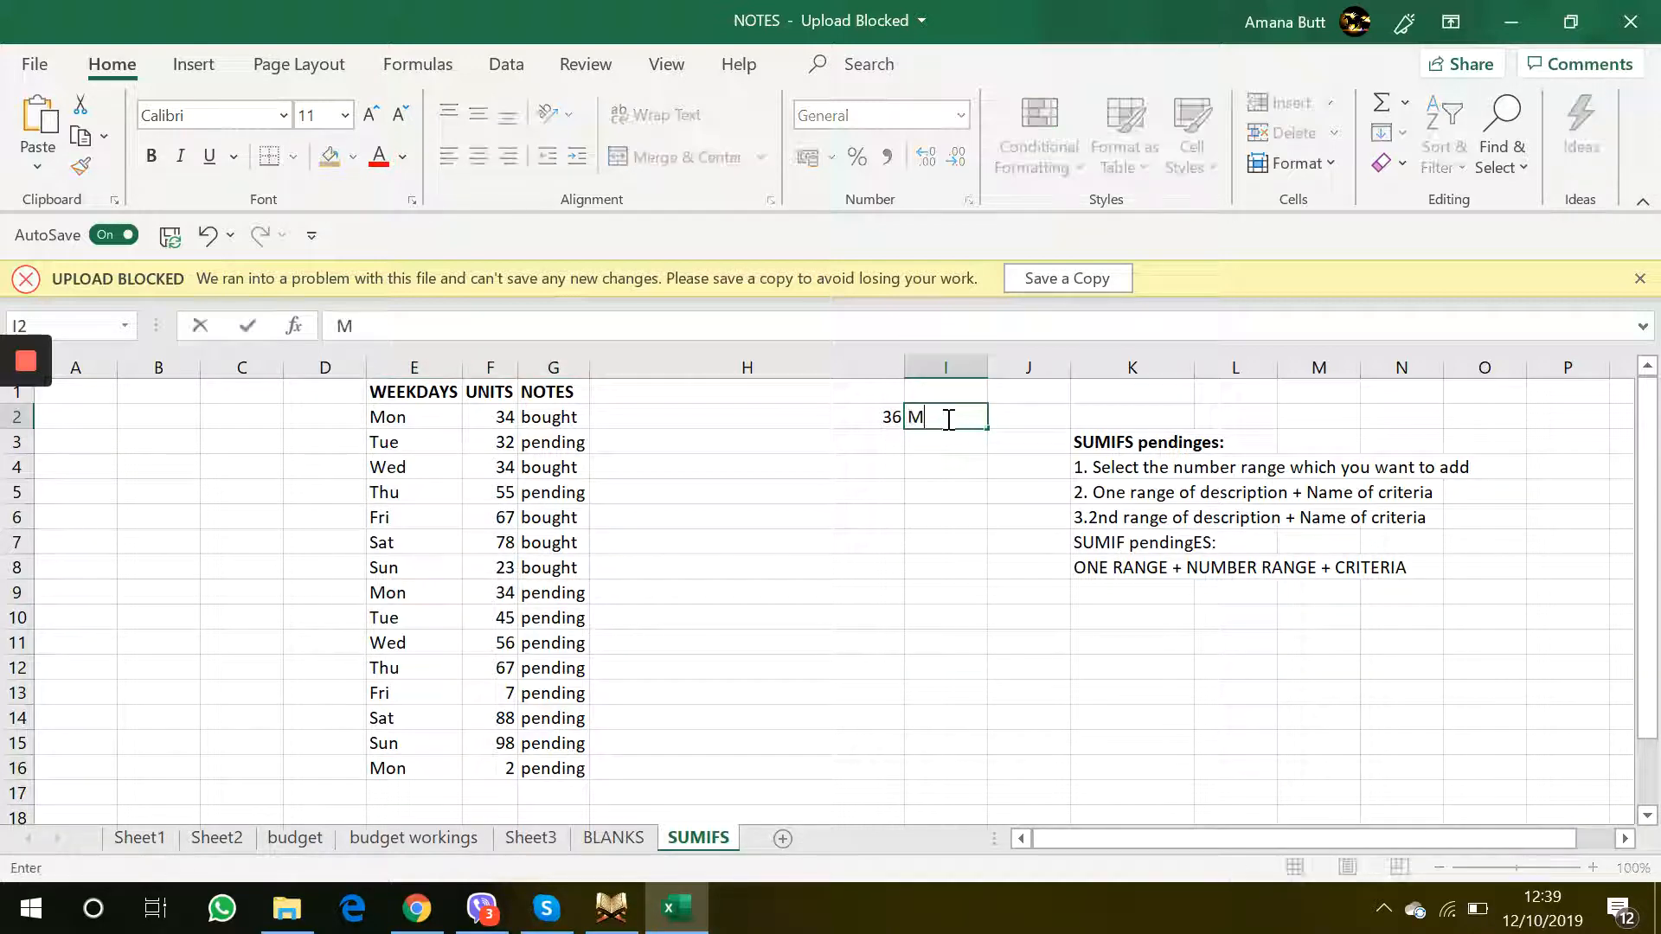
type("onday PE")
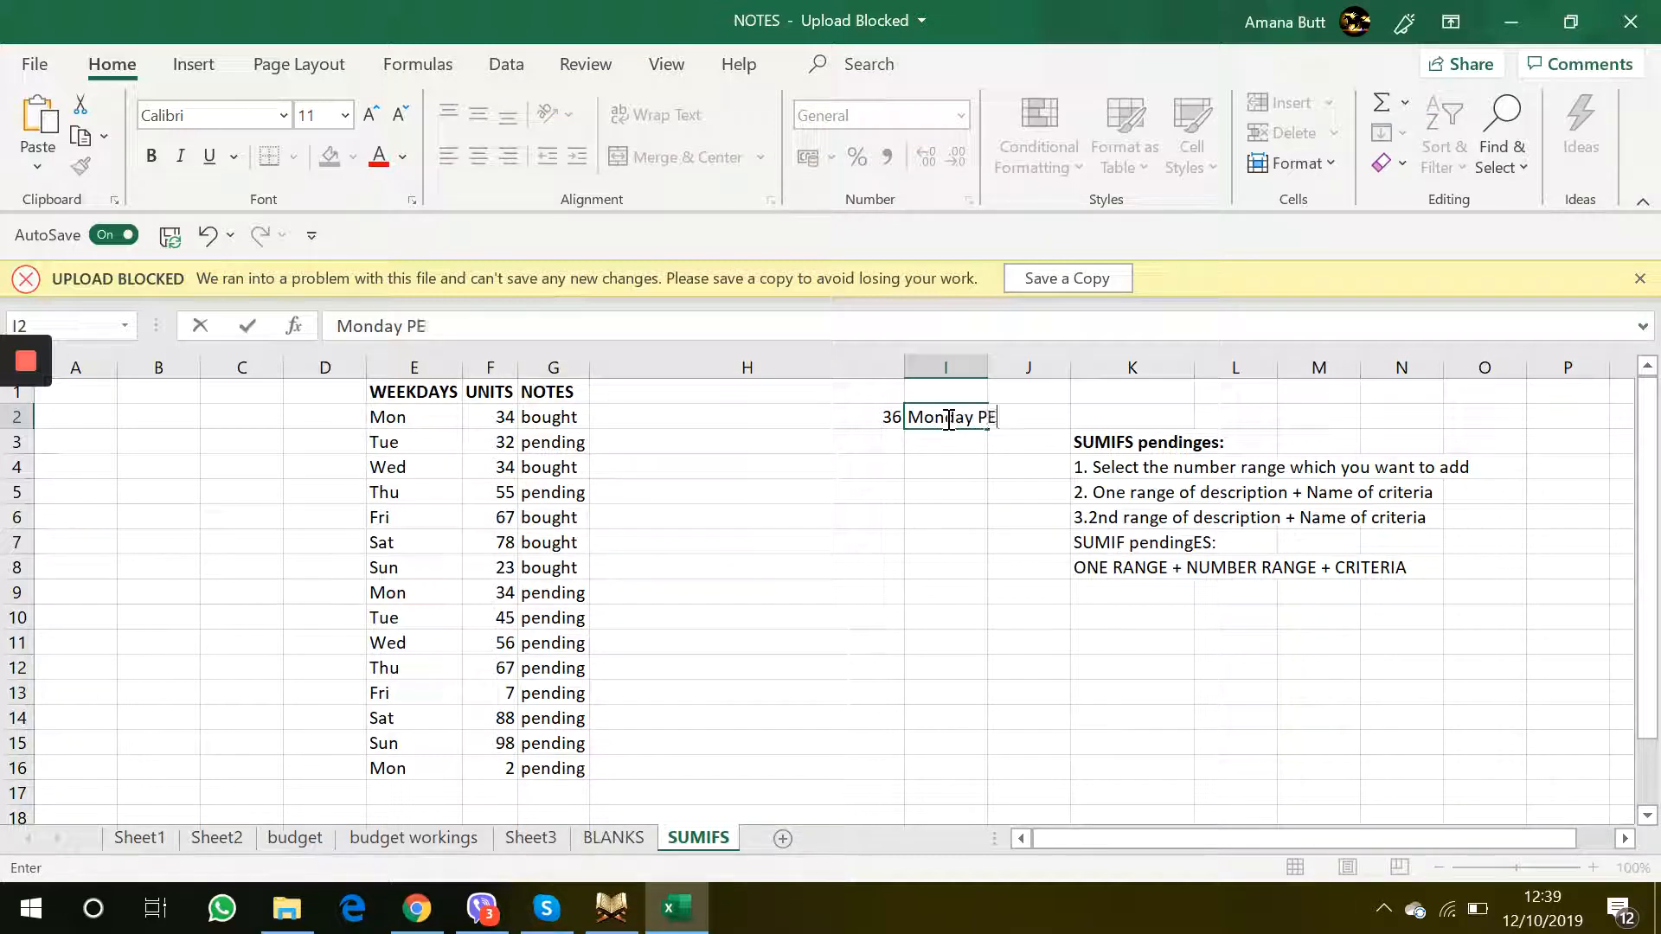
type("n")
key("BackSpace")
key("BackSpace")
type("ending")
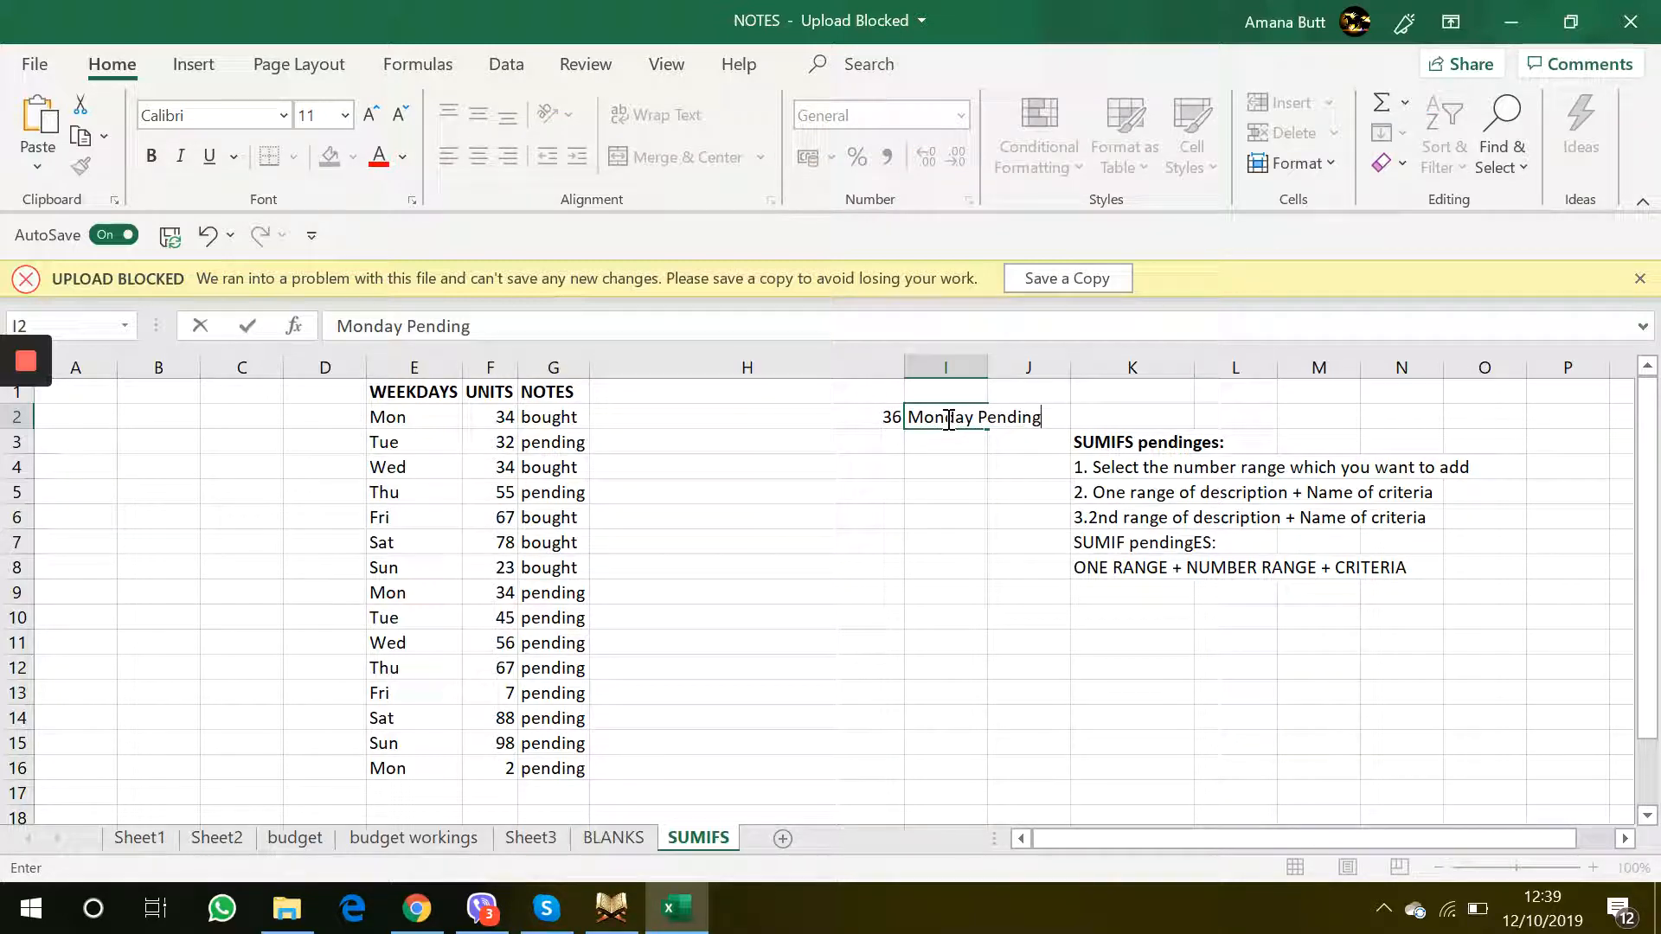
Autofit the width of column I to its label
left_click(945, 366)
double_click(987, 367)
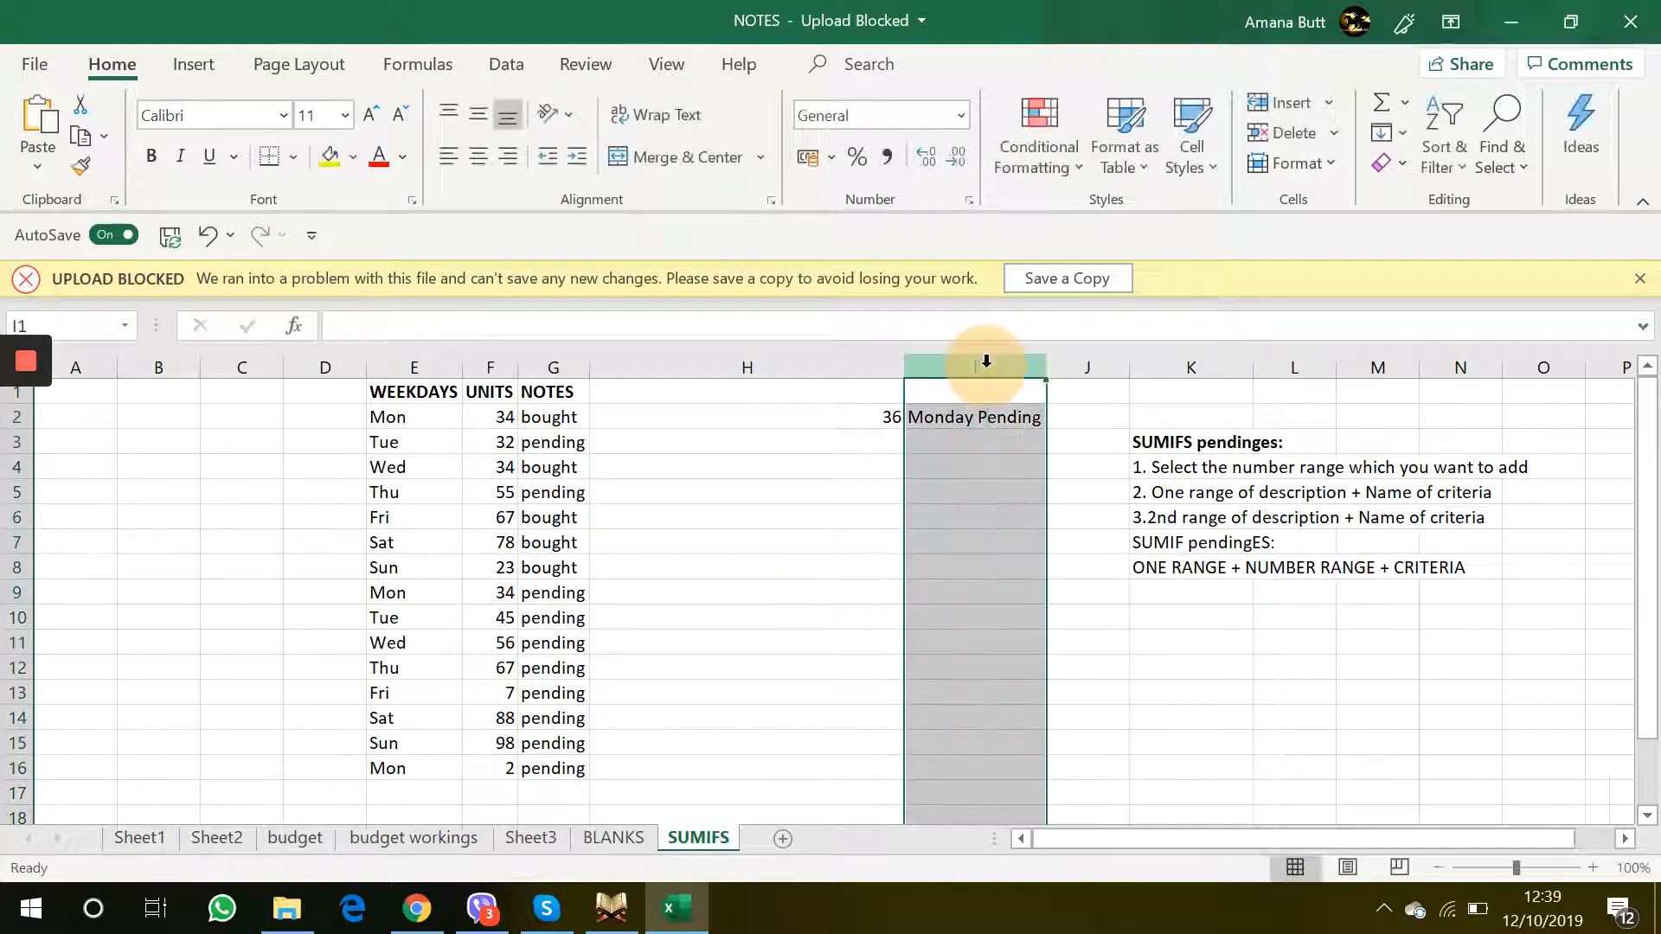
left_click(877, 456)
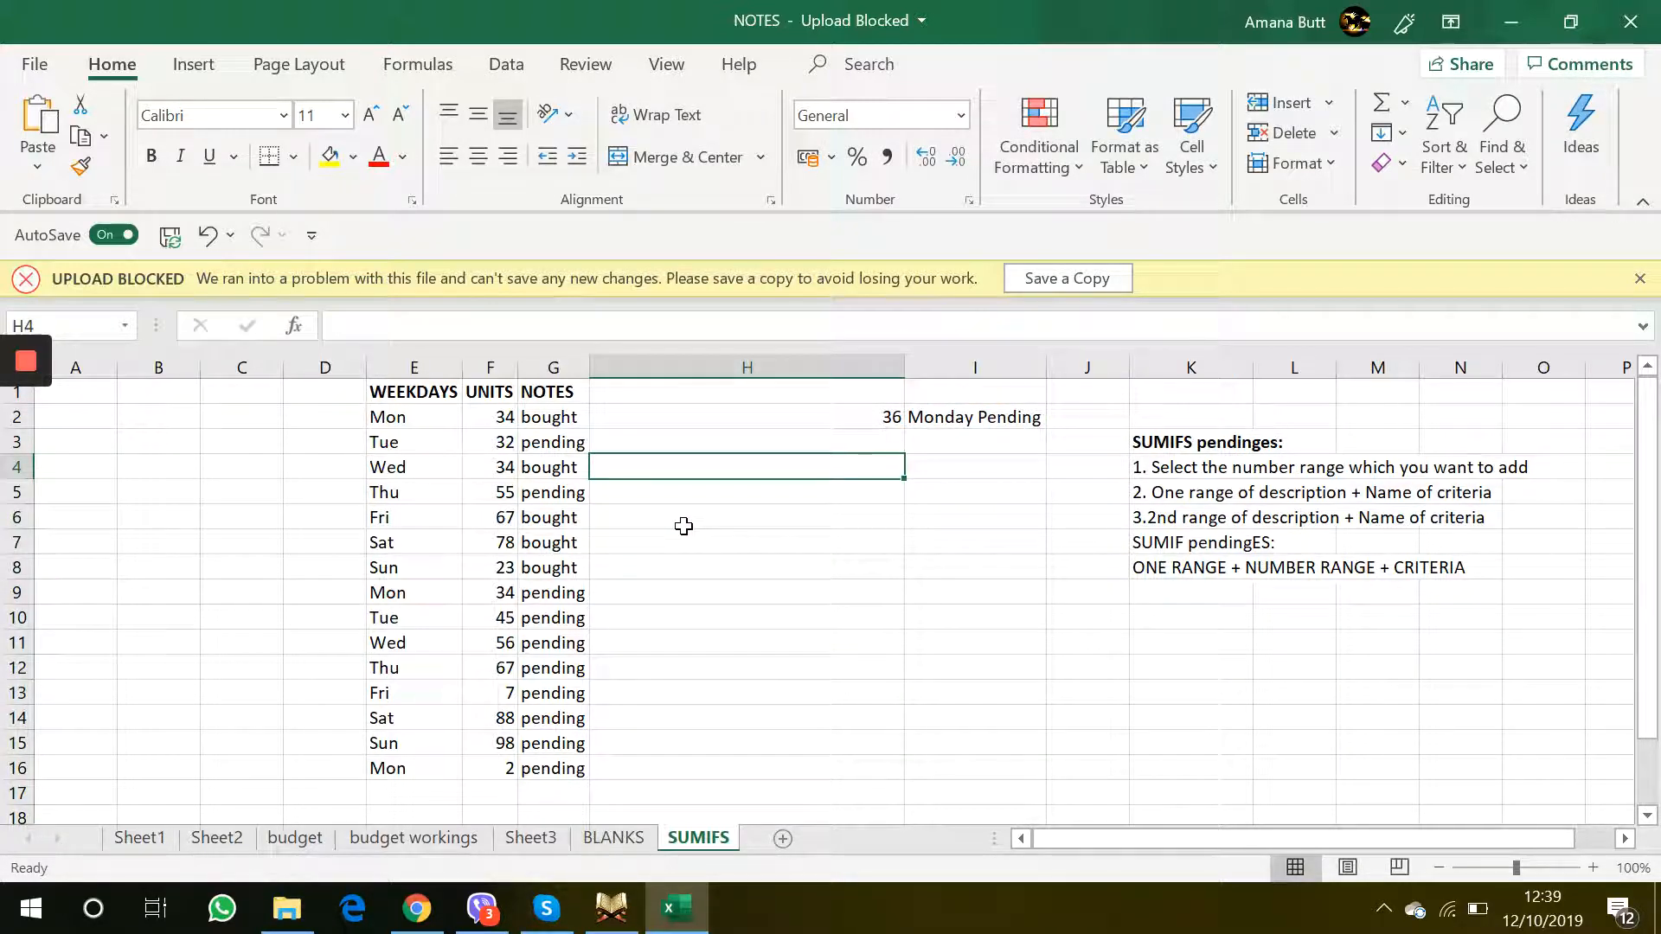
Enter the label "Thursday bought" in bold in cell I4
left_click(930, 466)
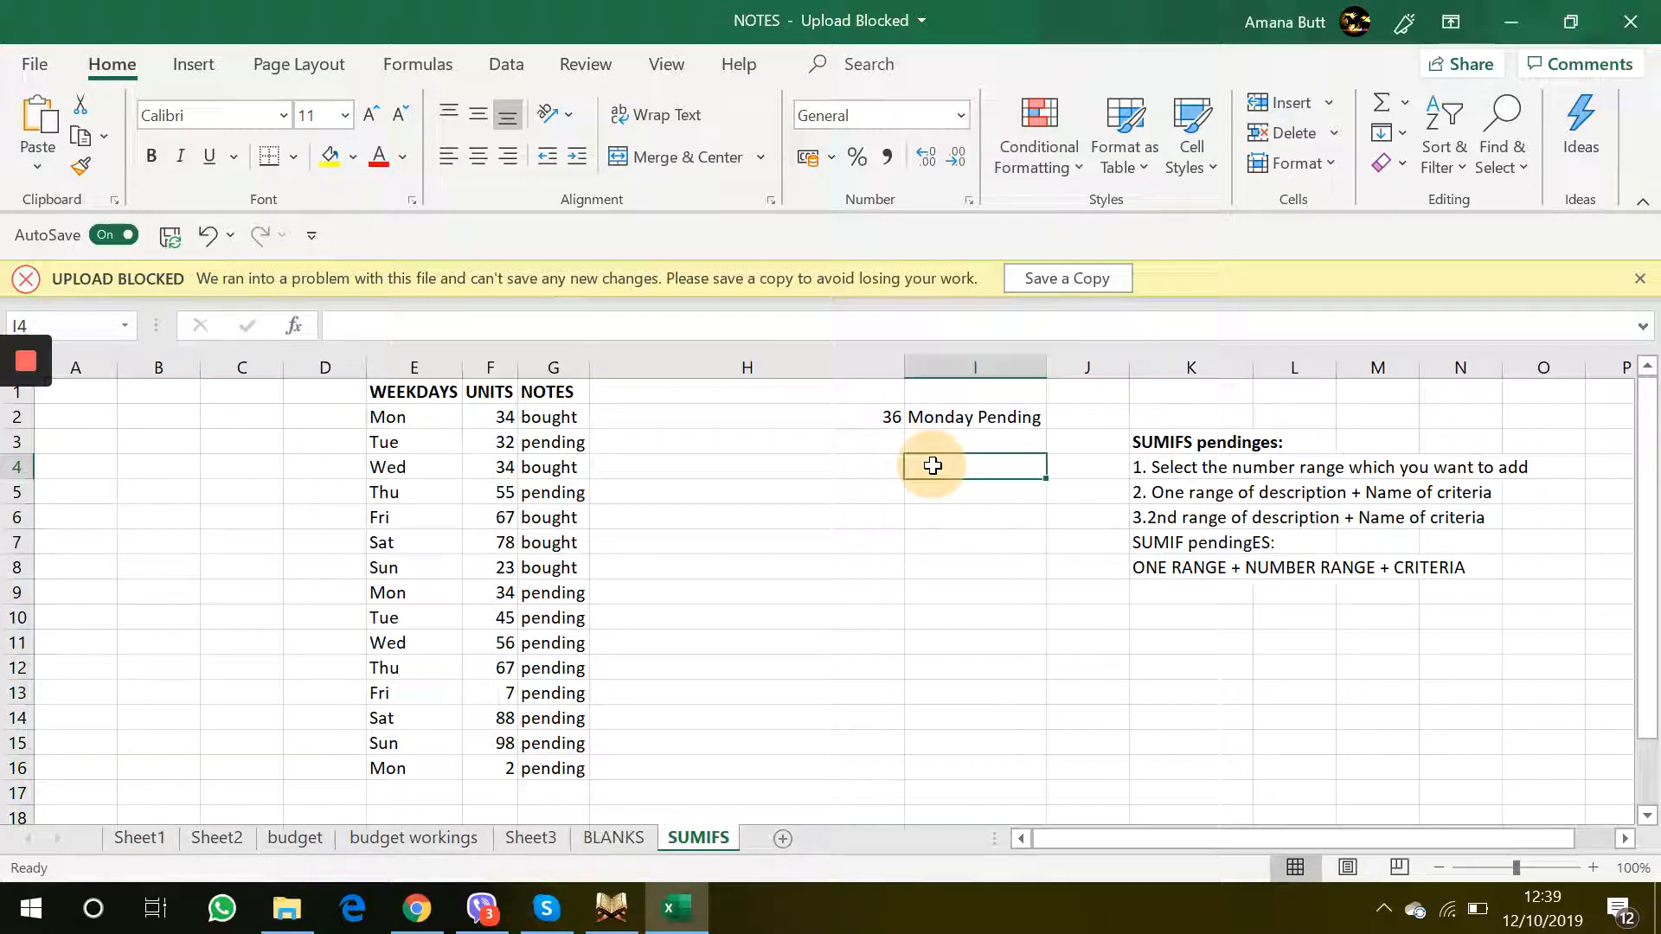
key("ctrl+b")
type("Thurs")
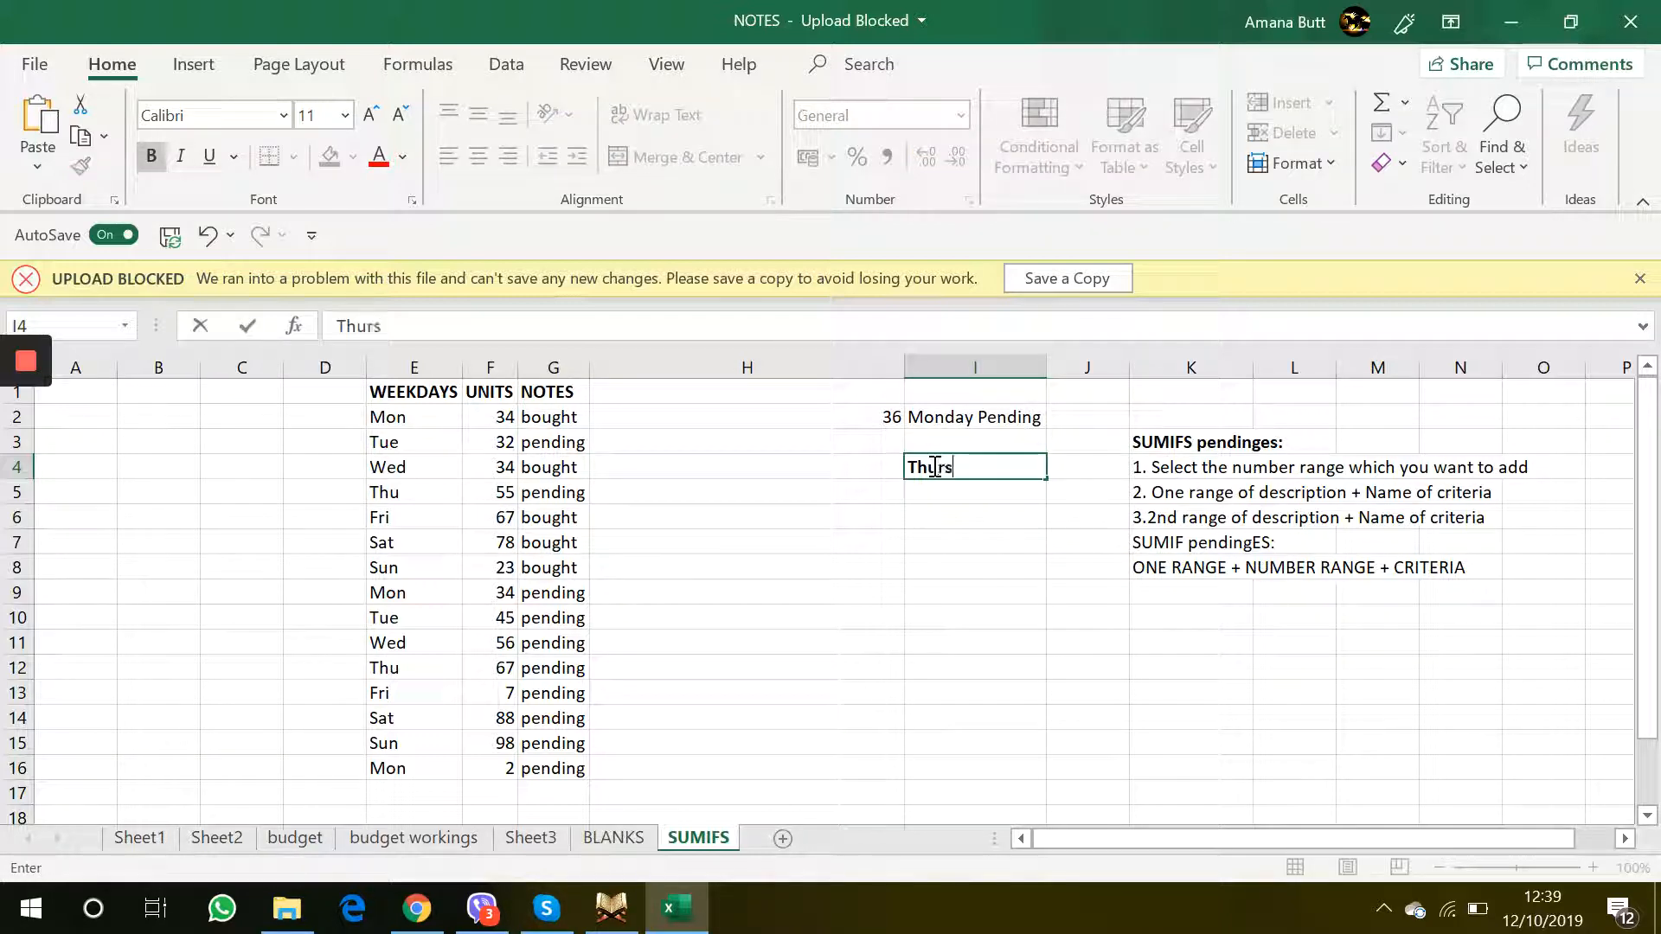
type("day bought")
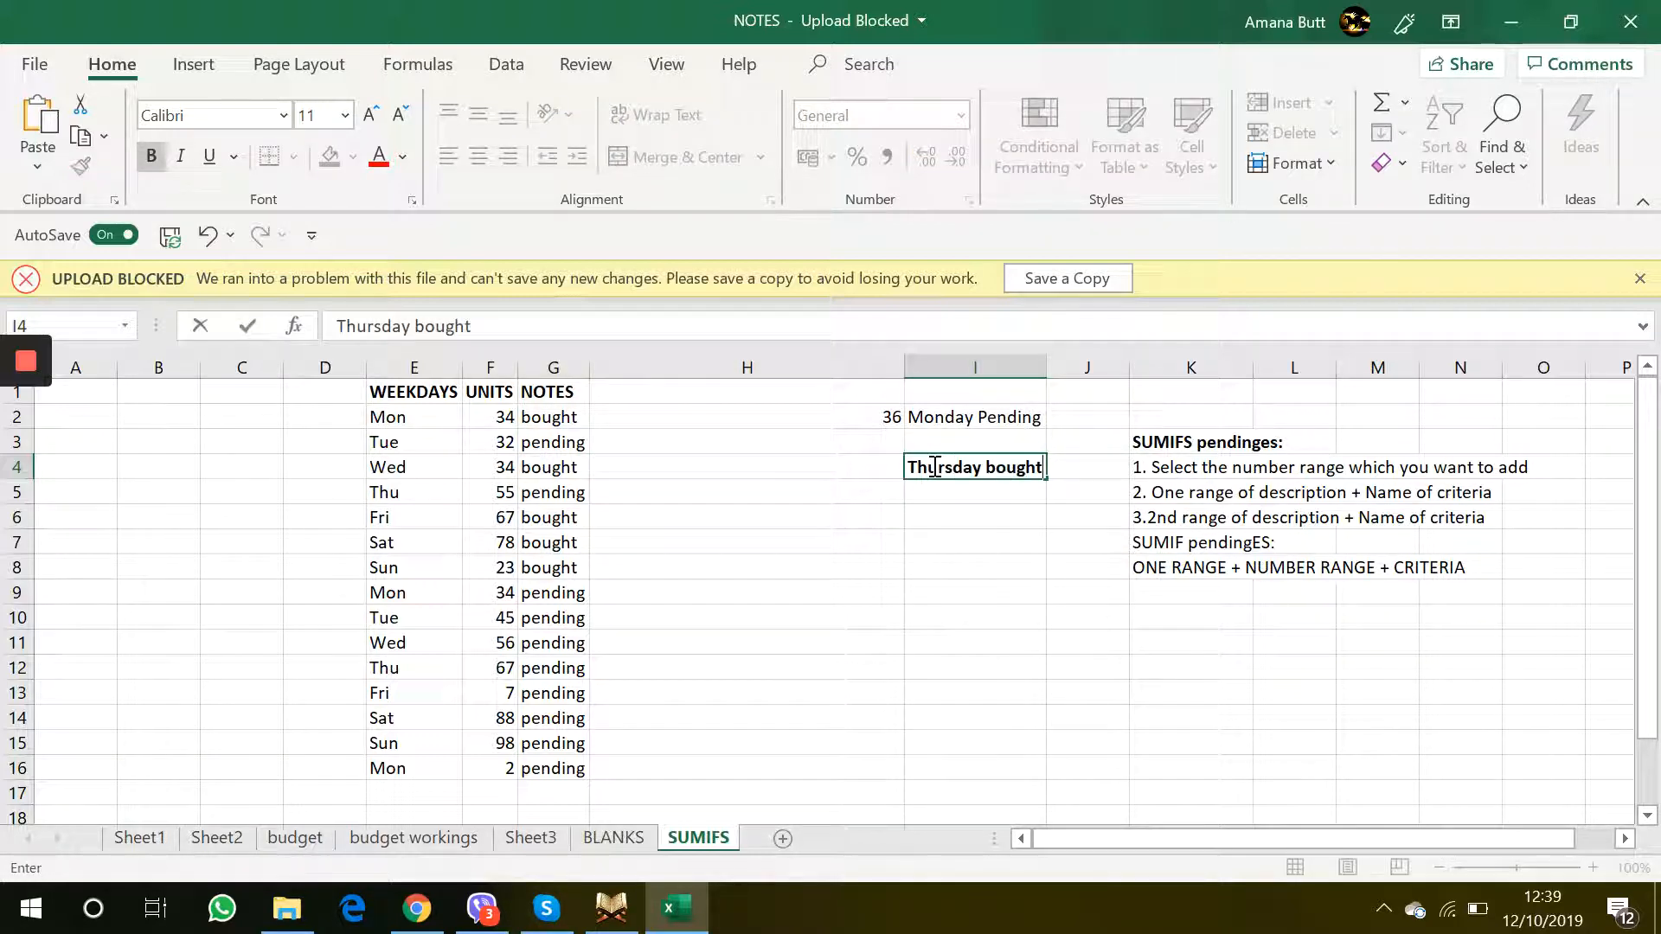
left_click(979, 538)
left_click(1003, 466)
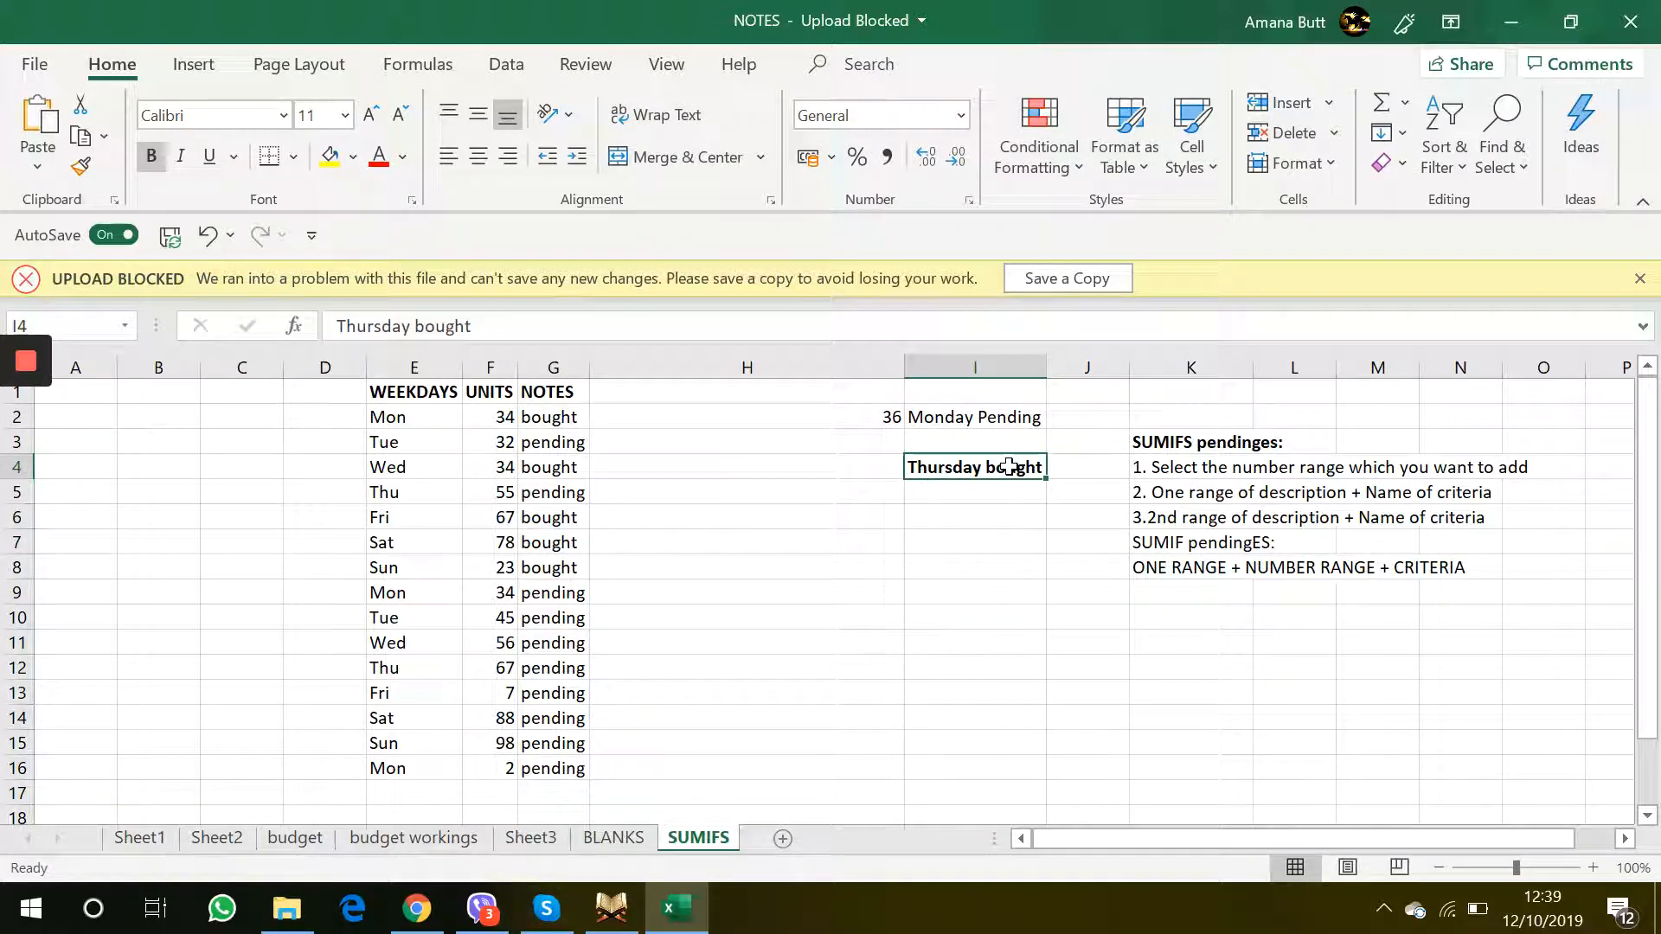
left_click(874, 482)
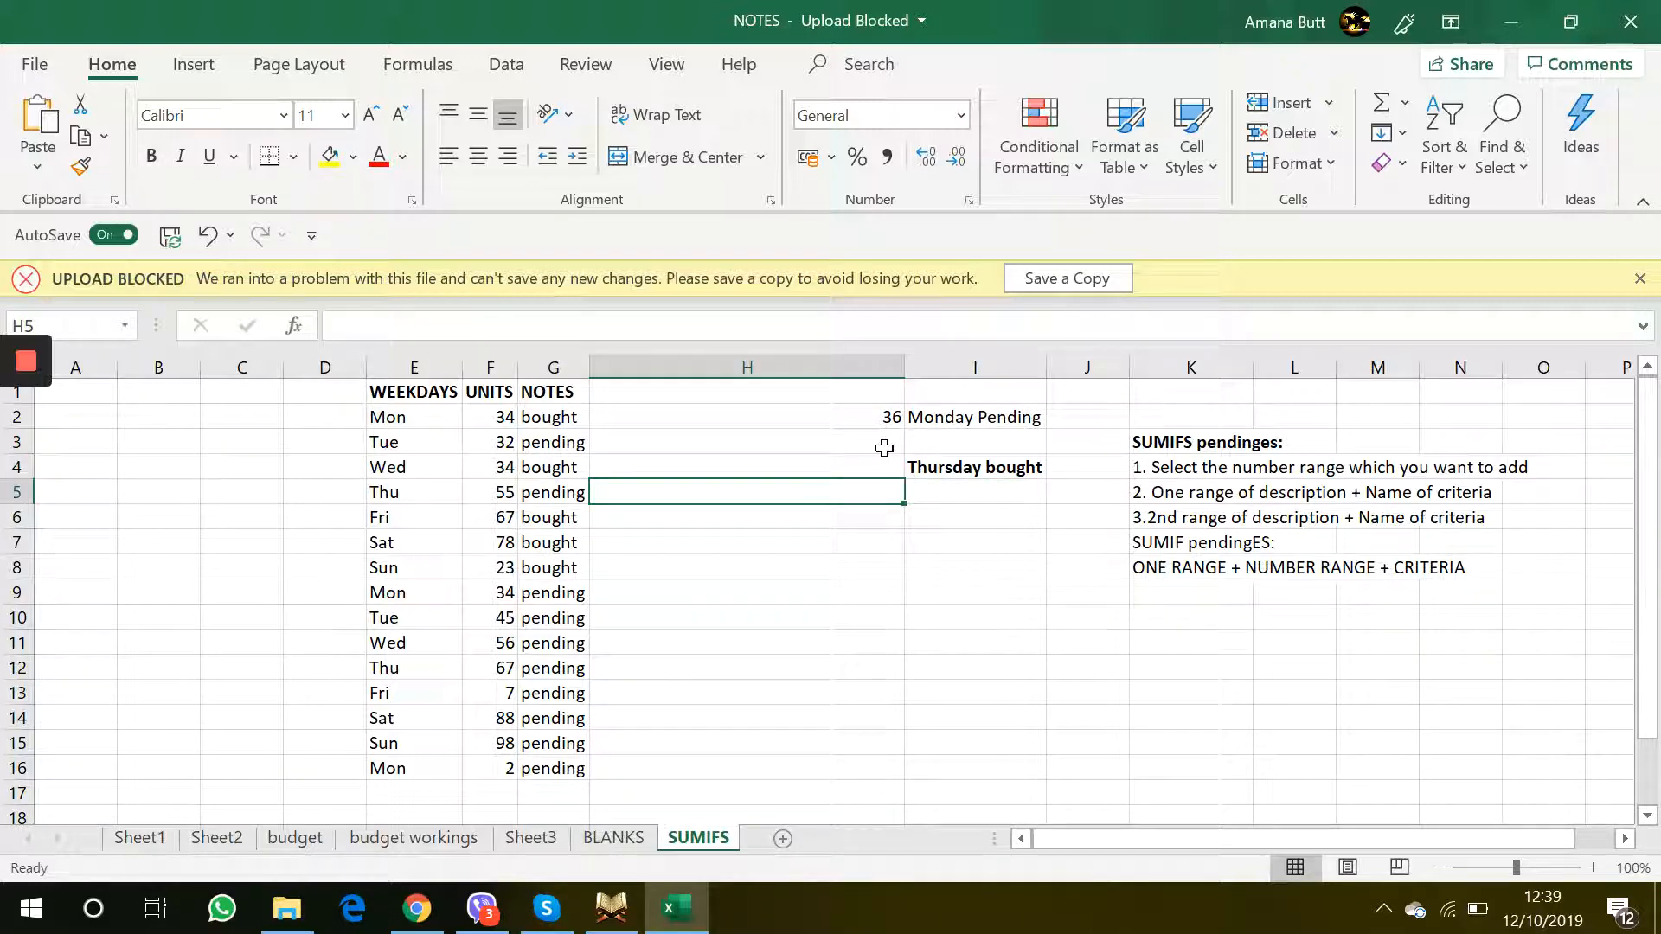
left_click(884, 448)
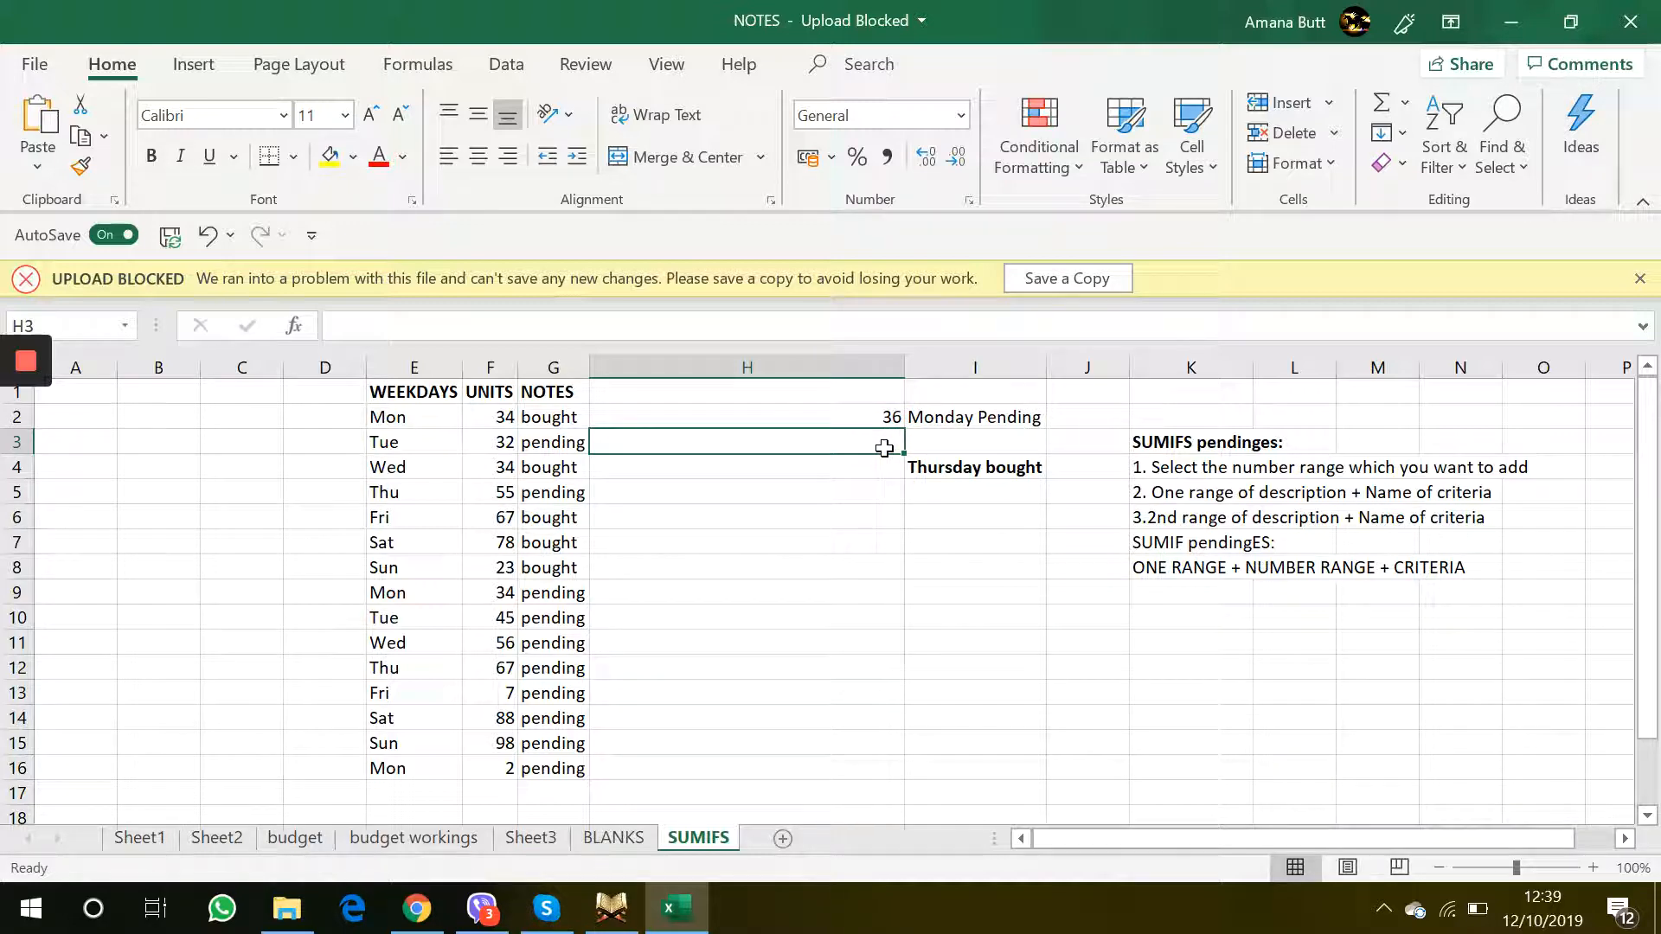
Start a SUMIFS formula in cell H4 with the units F2:F16 as the sum range
type("=")
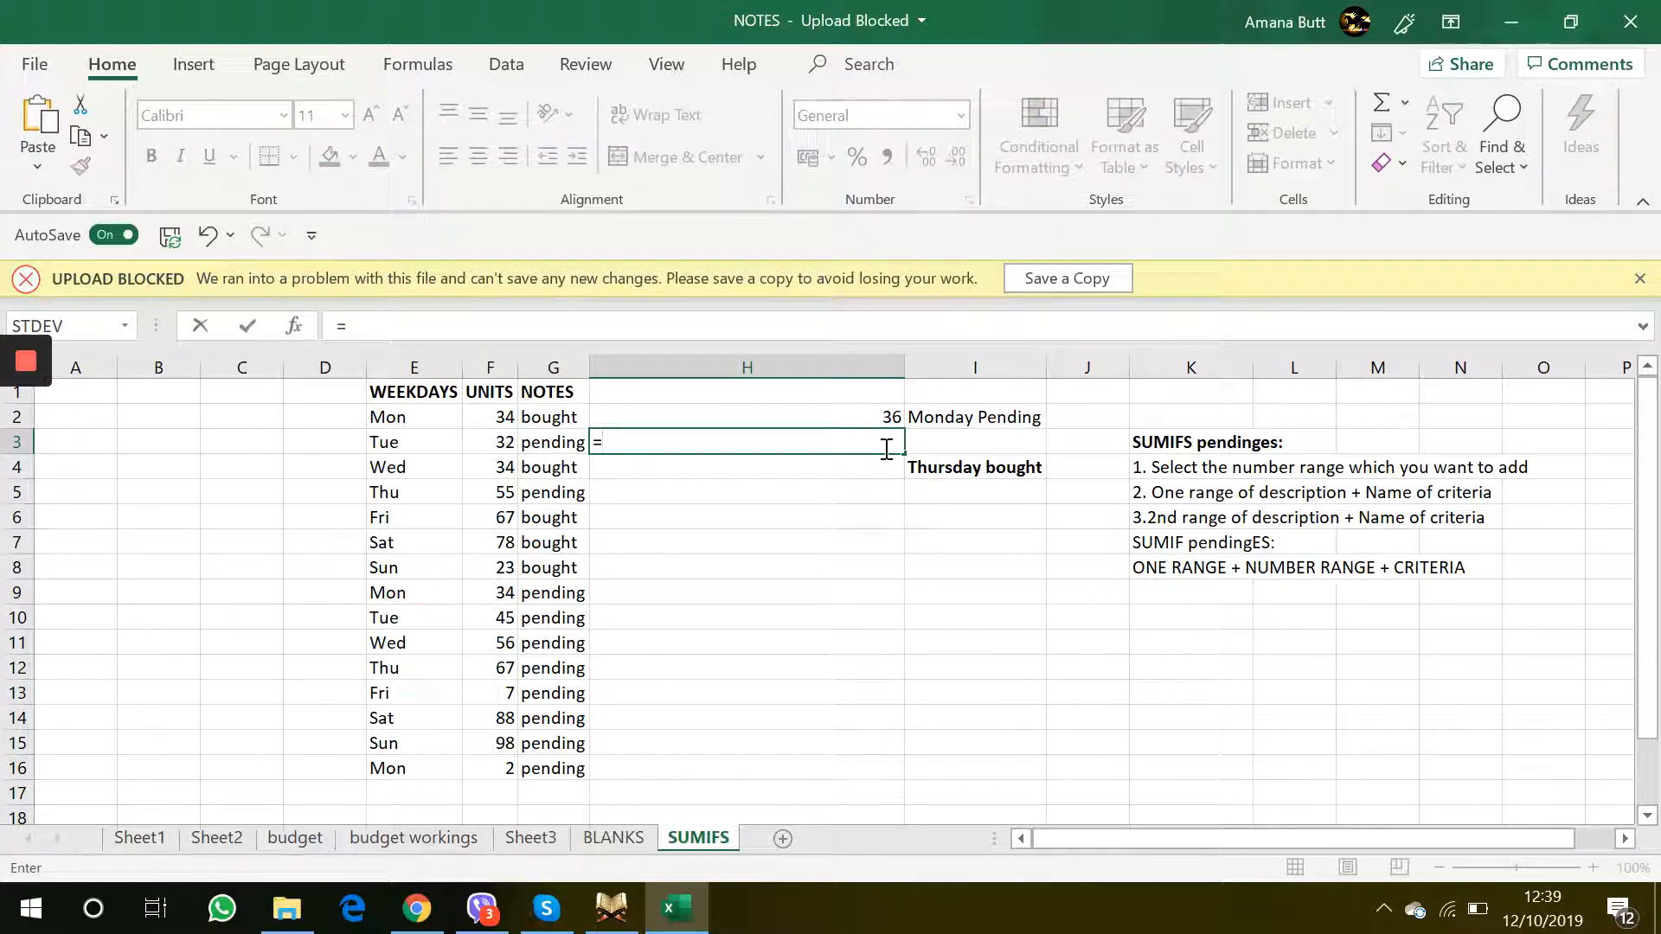
key("Escape")
key("Down")
type("=")
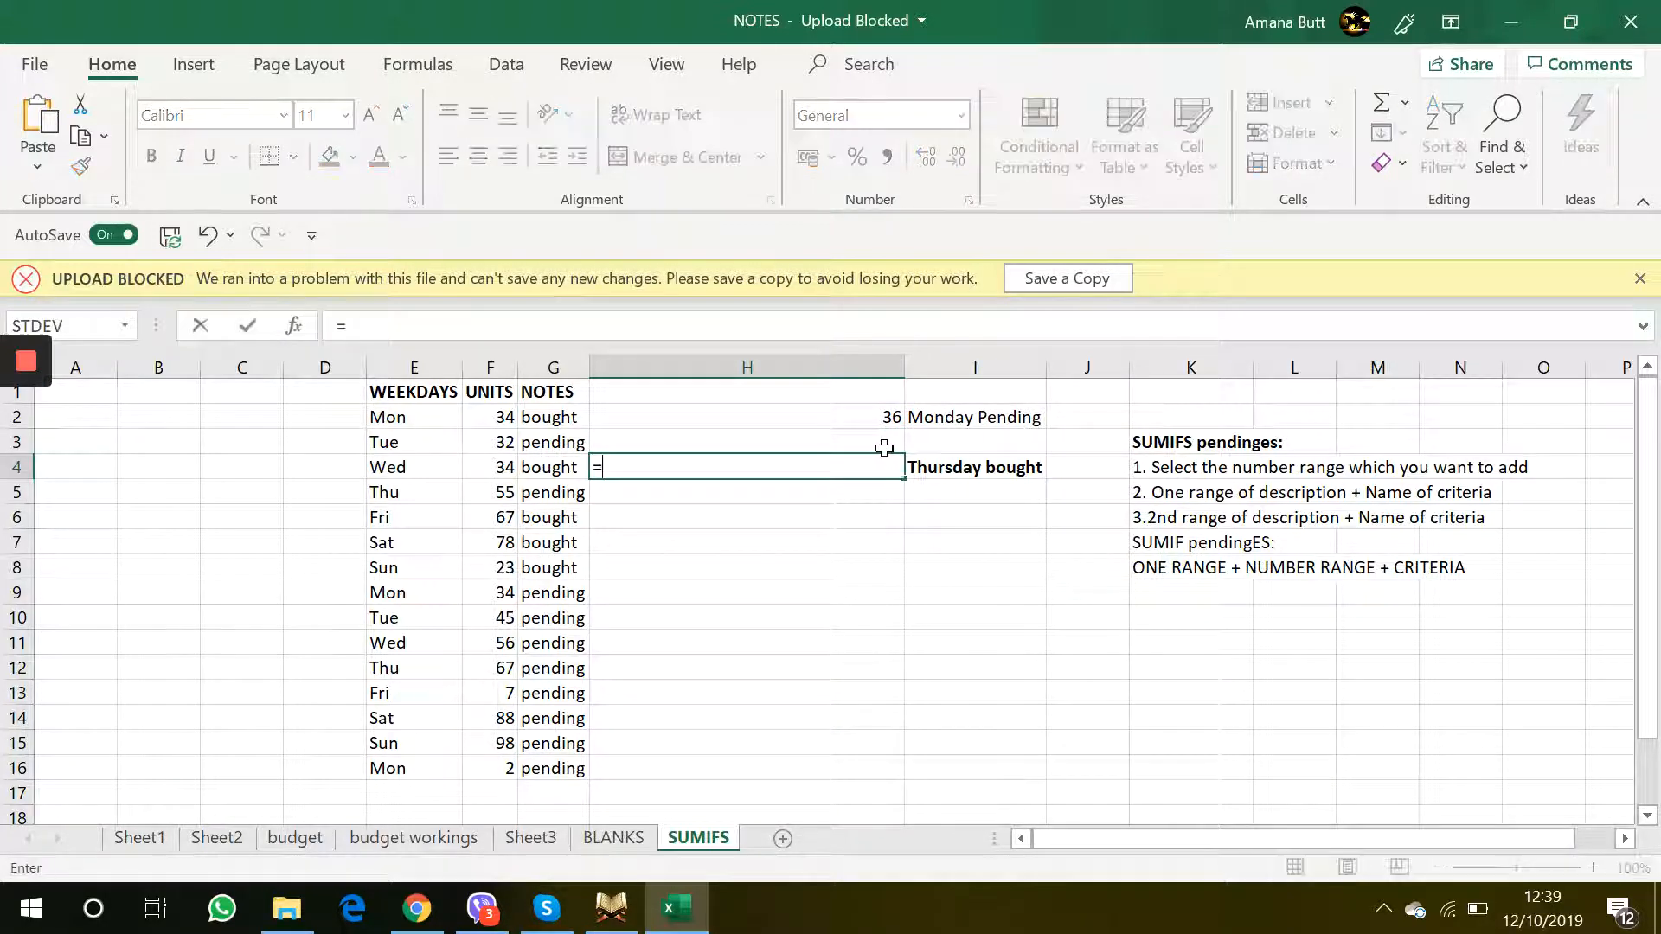
type("sum")
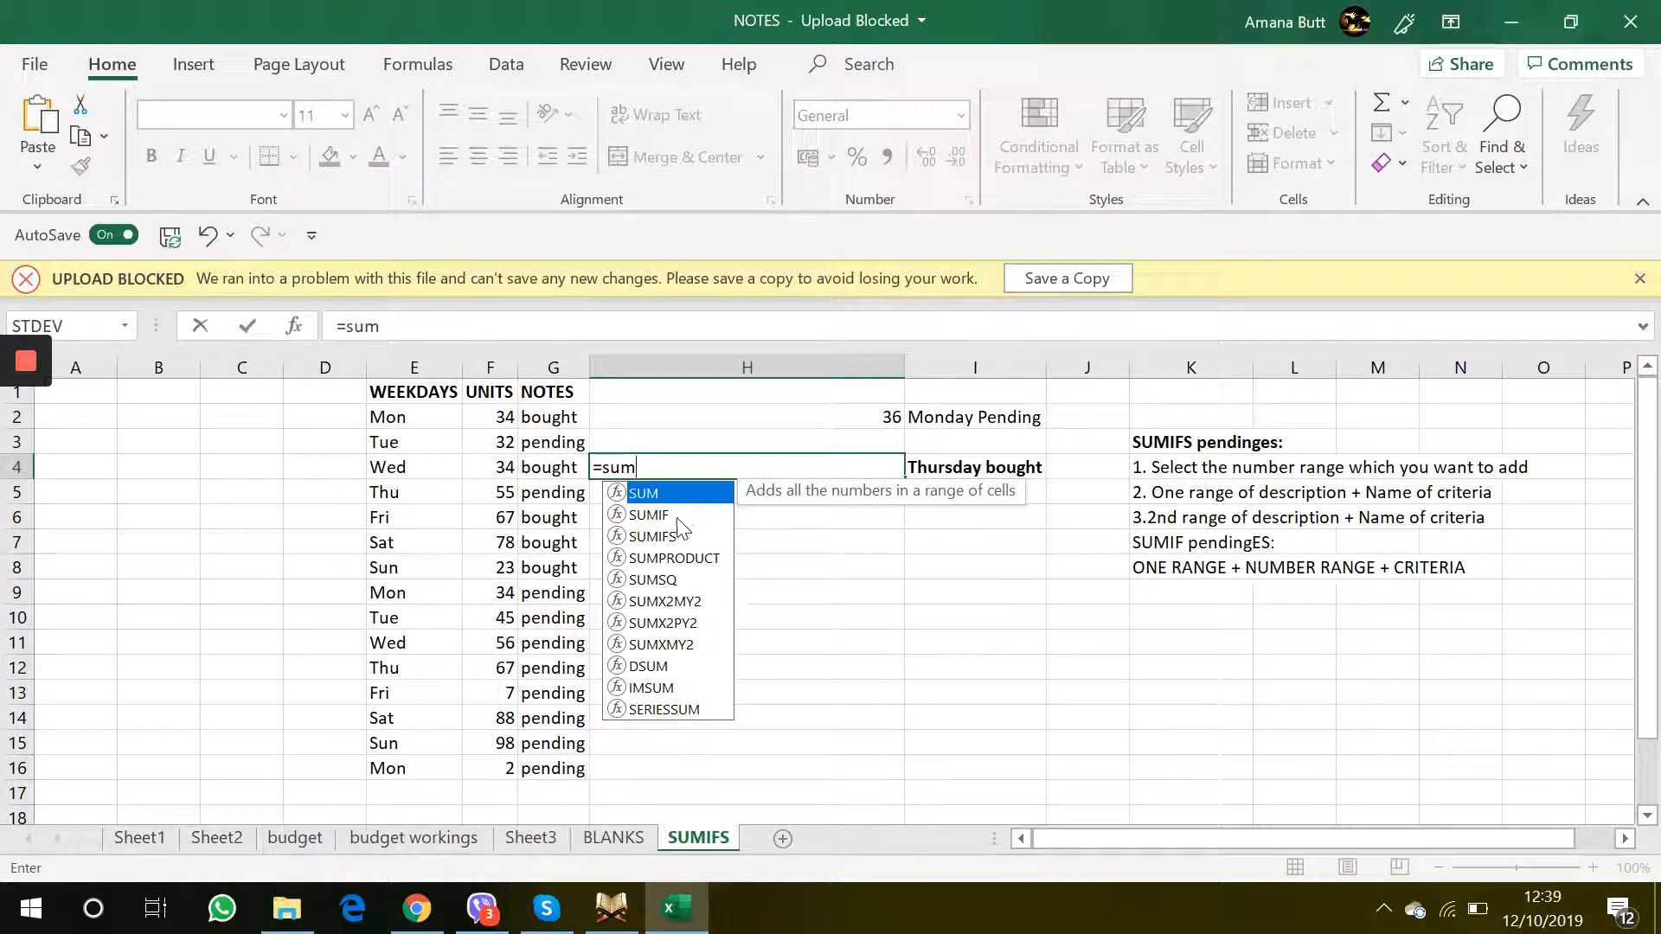
double_click(667, 537)
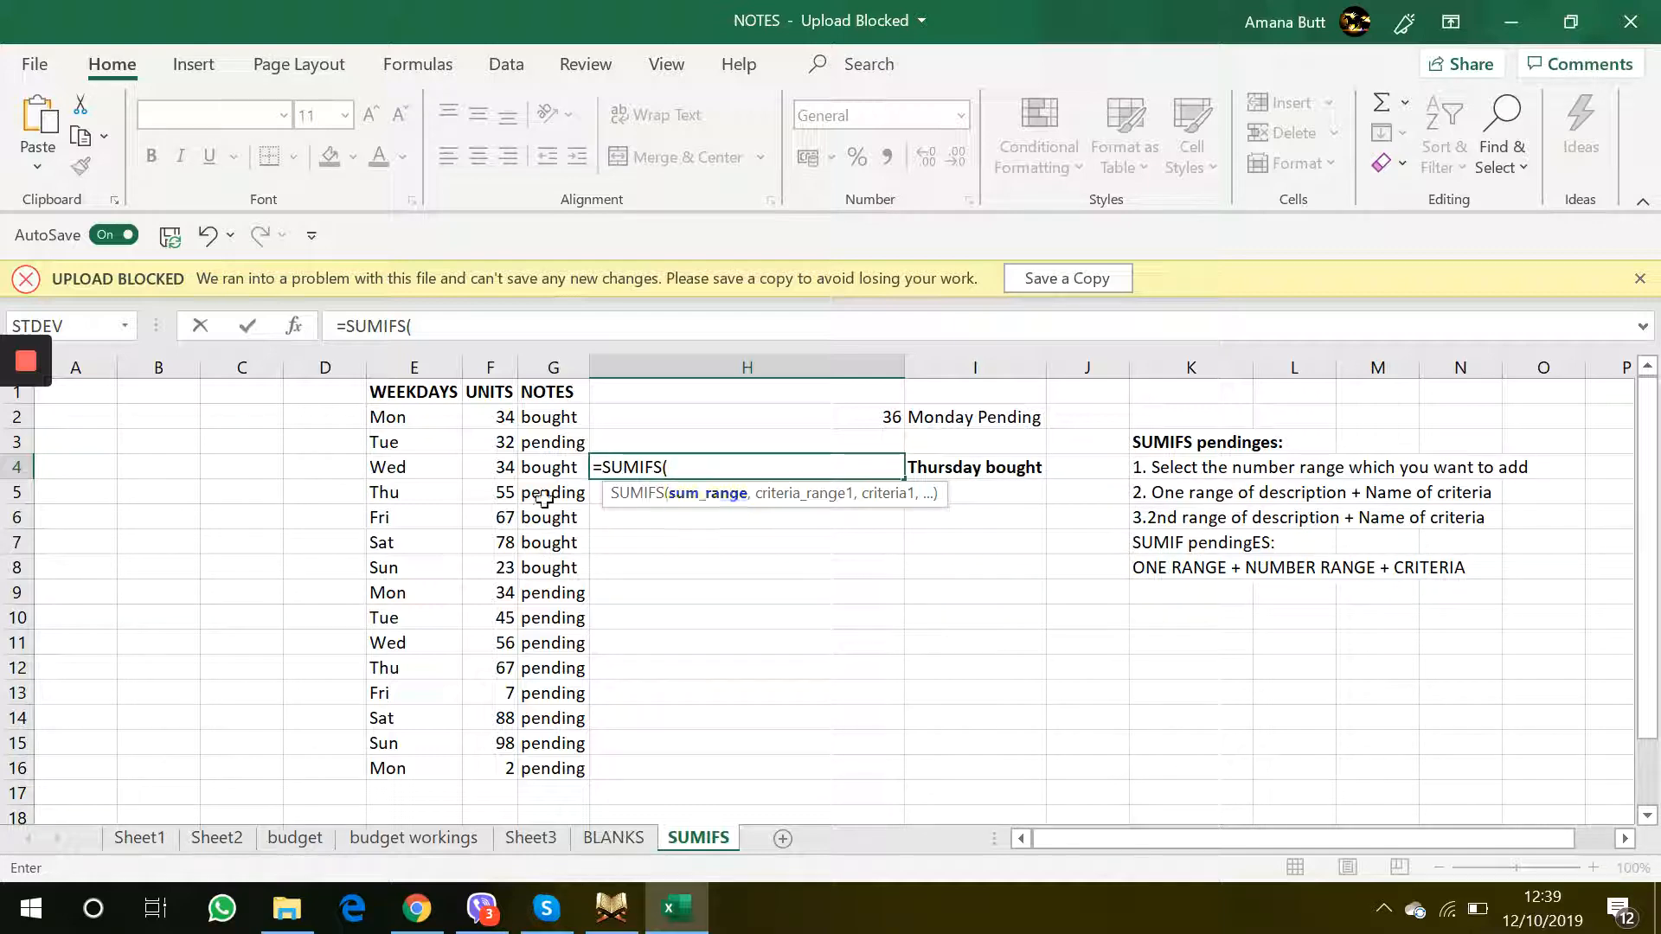
left_click_drag(493, 417, 501, 763)
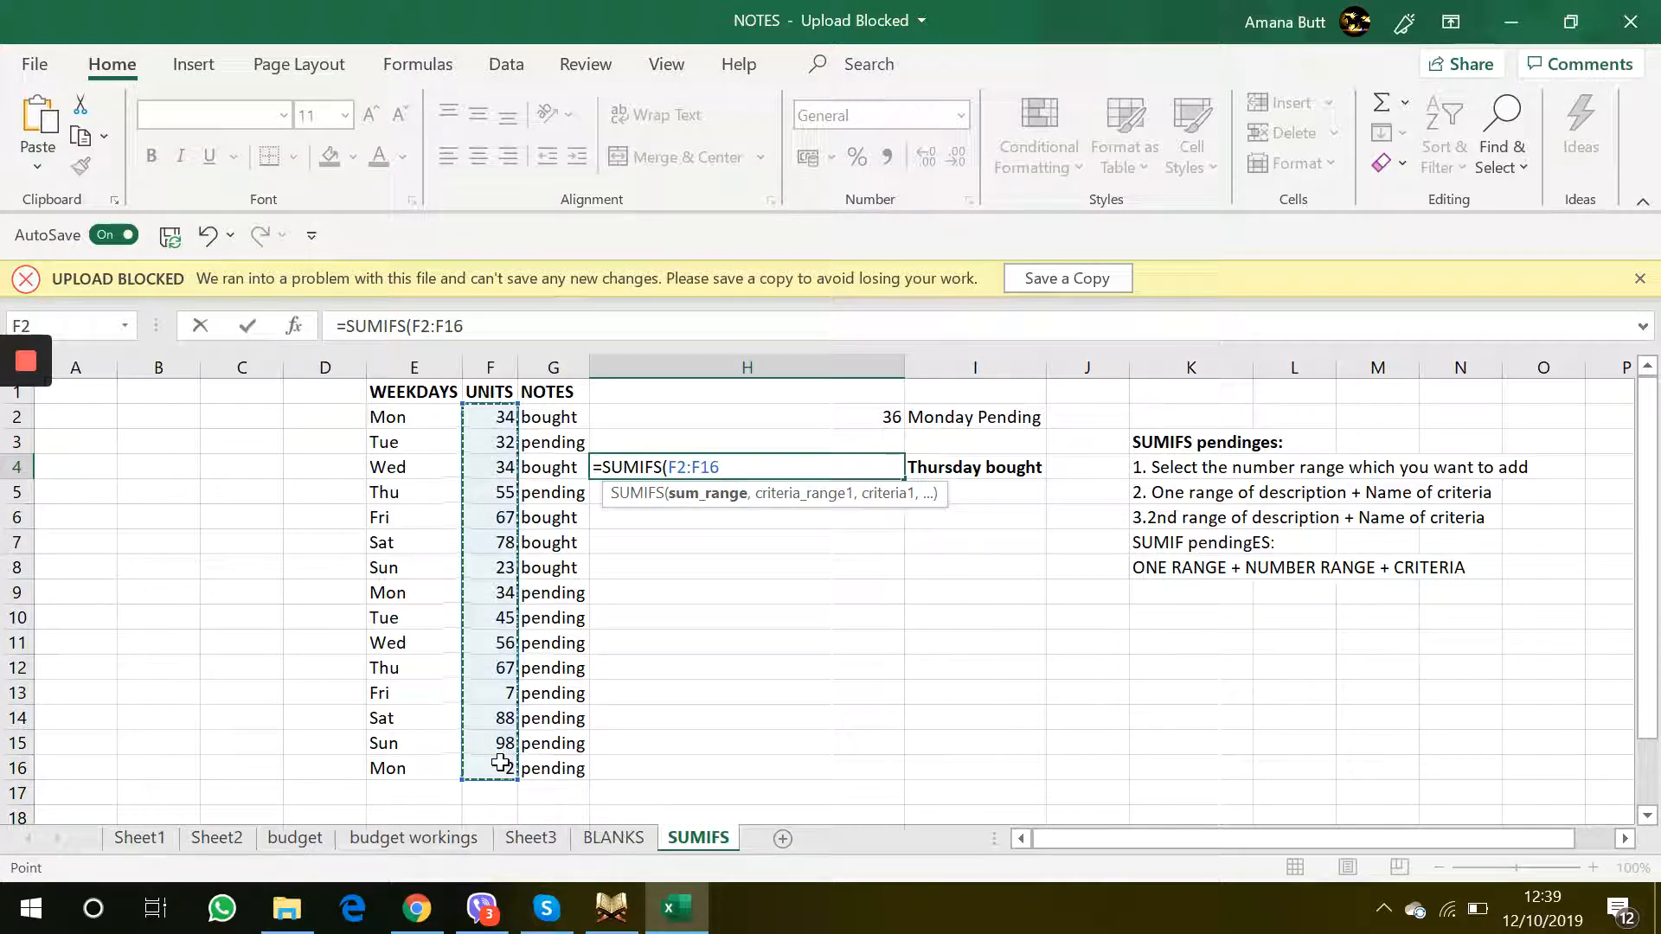
type(",")
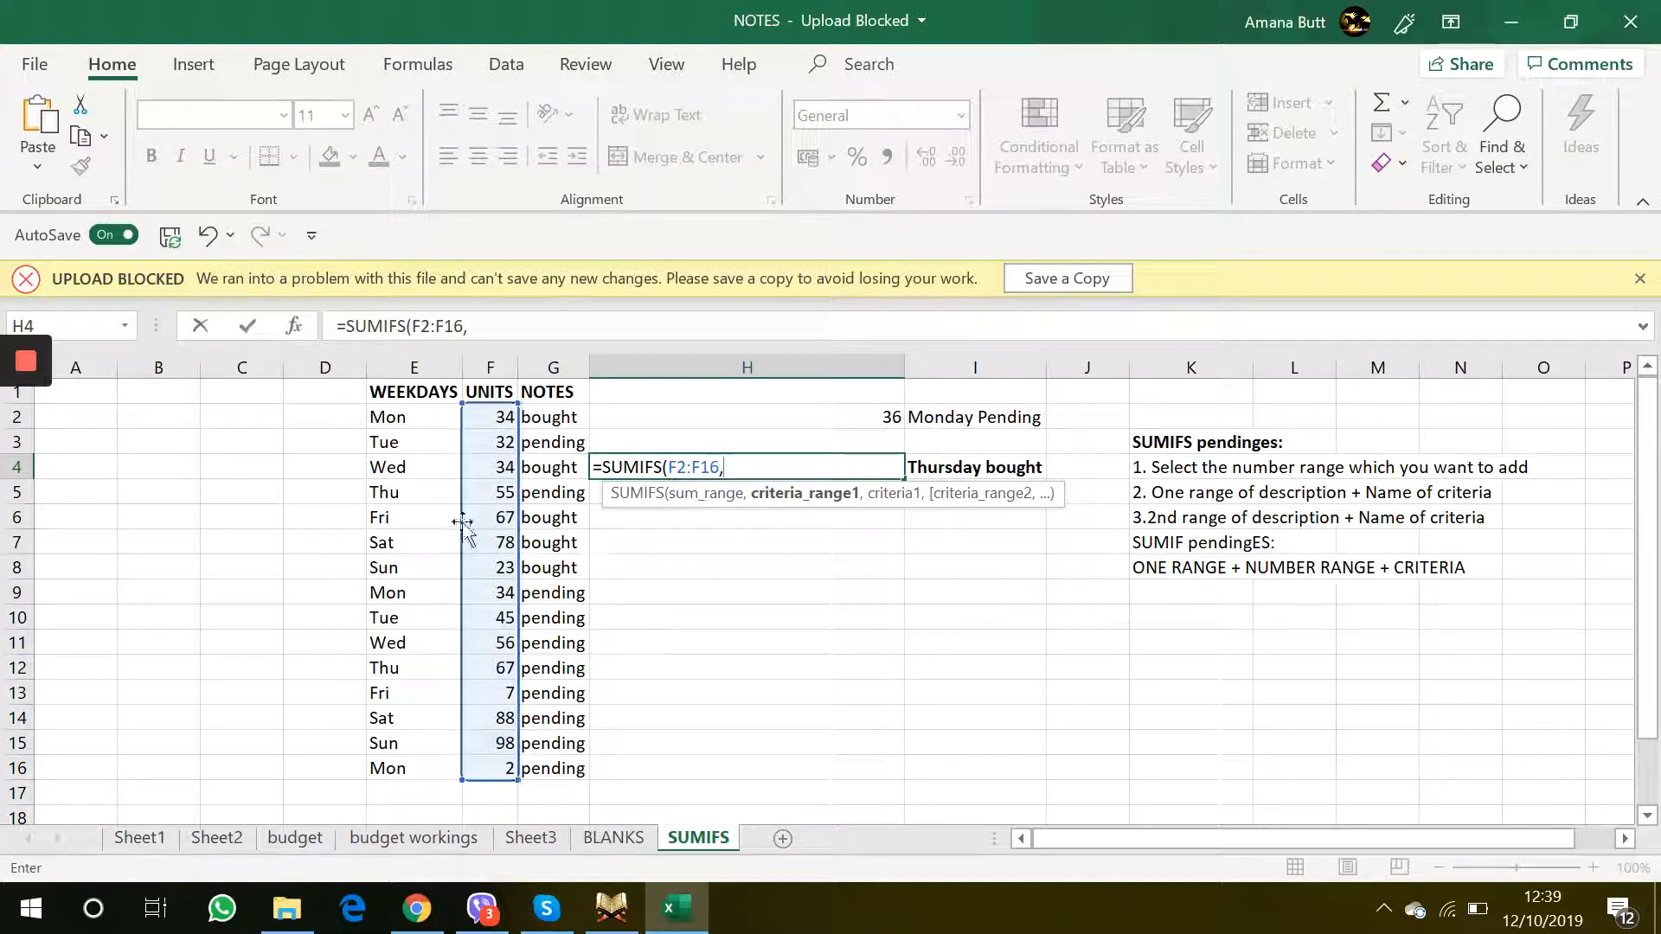
Add the weekdays E2:E16 as the first criteria range of the H4 formula, with cell E5 (Thu) as its criterion
left_click_drag(432, 418, 428, 769)
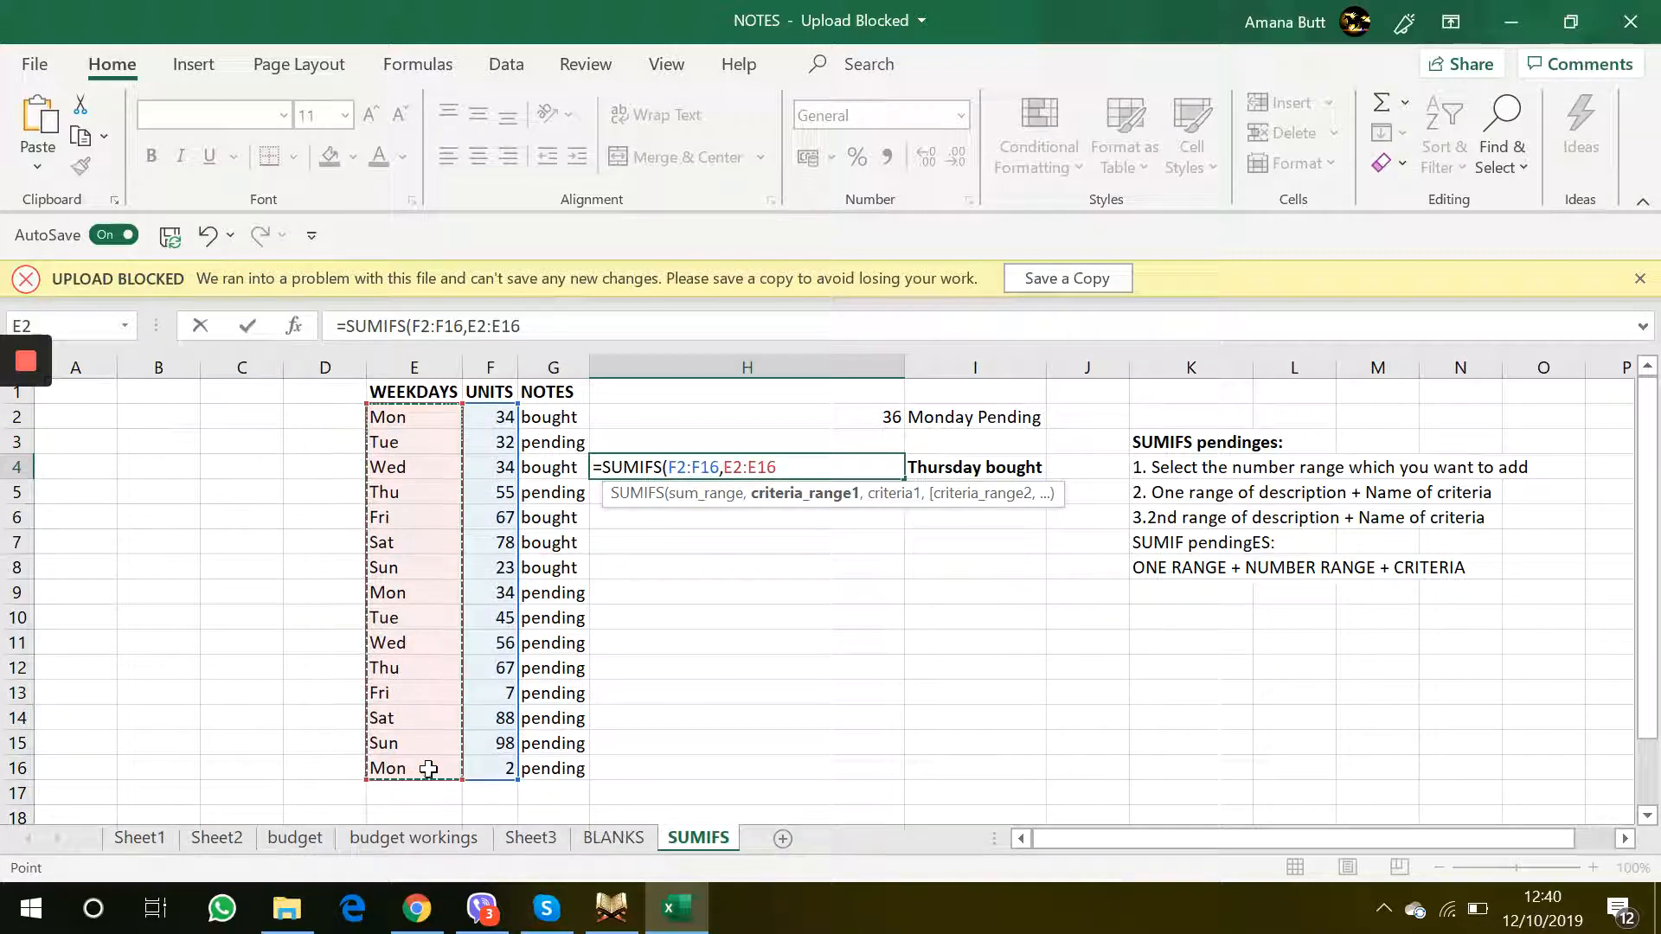
type(",")
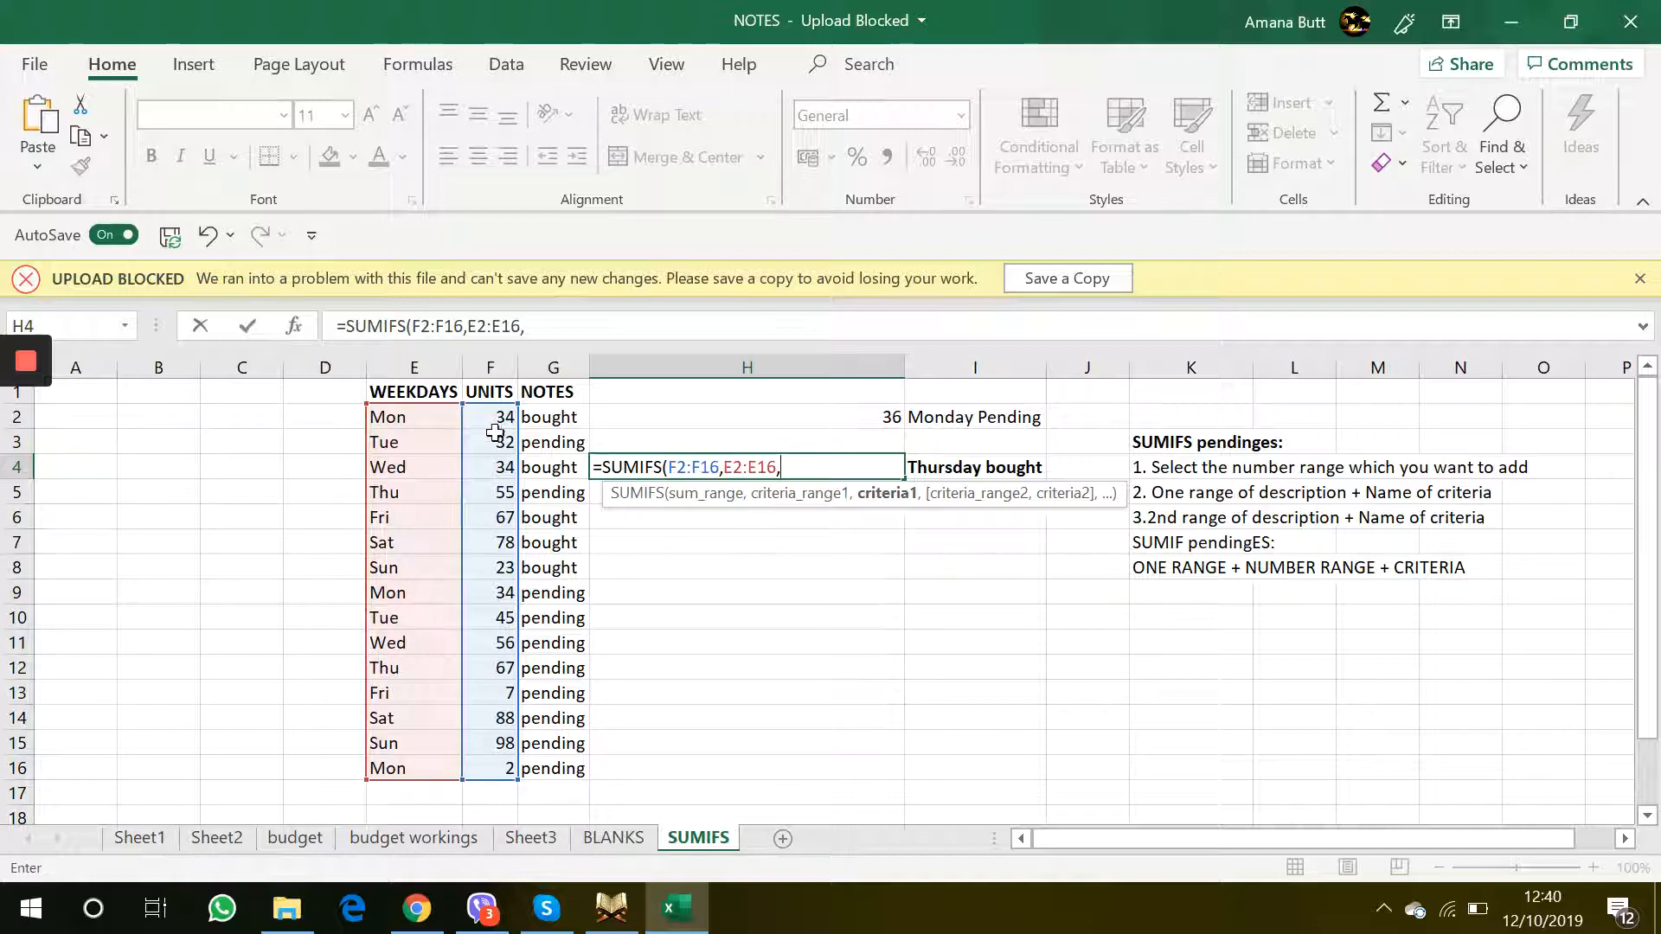
left_click(422, 491)
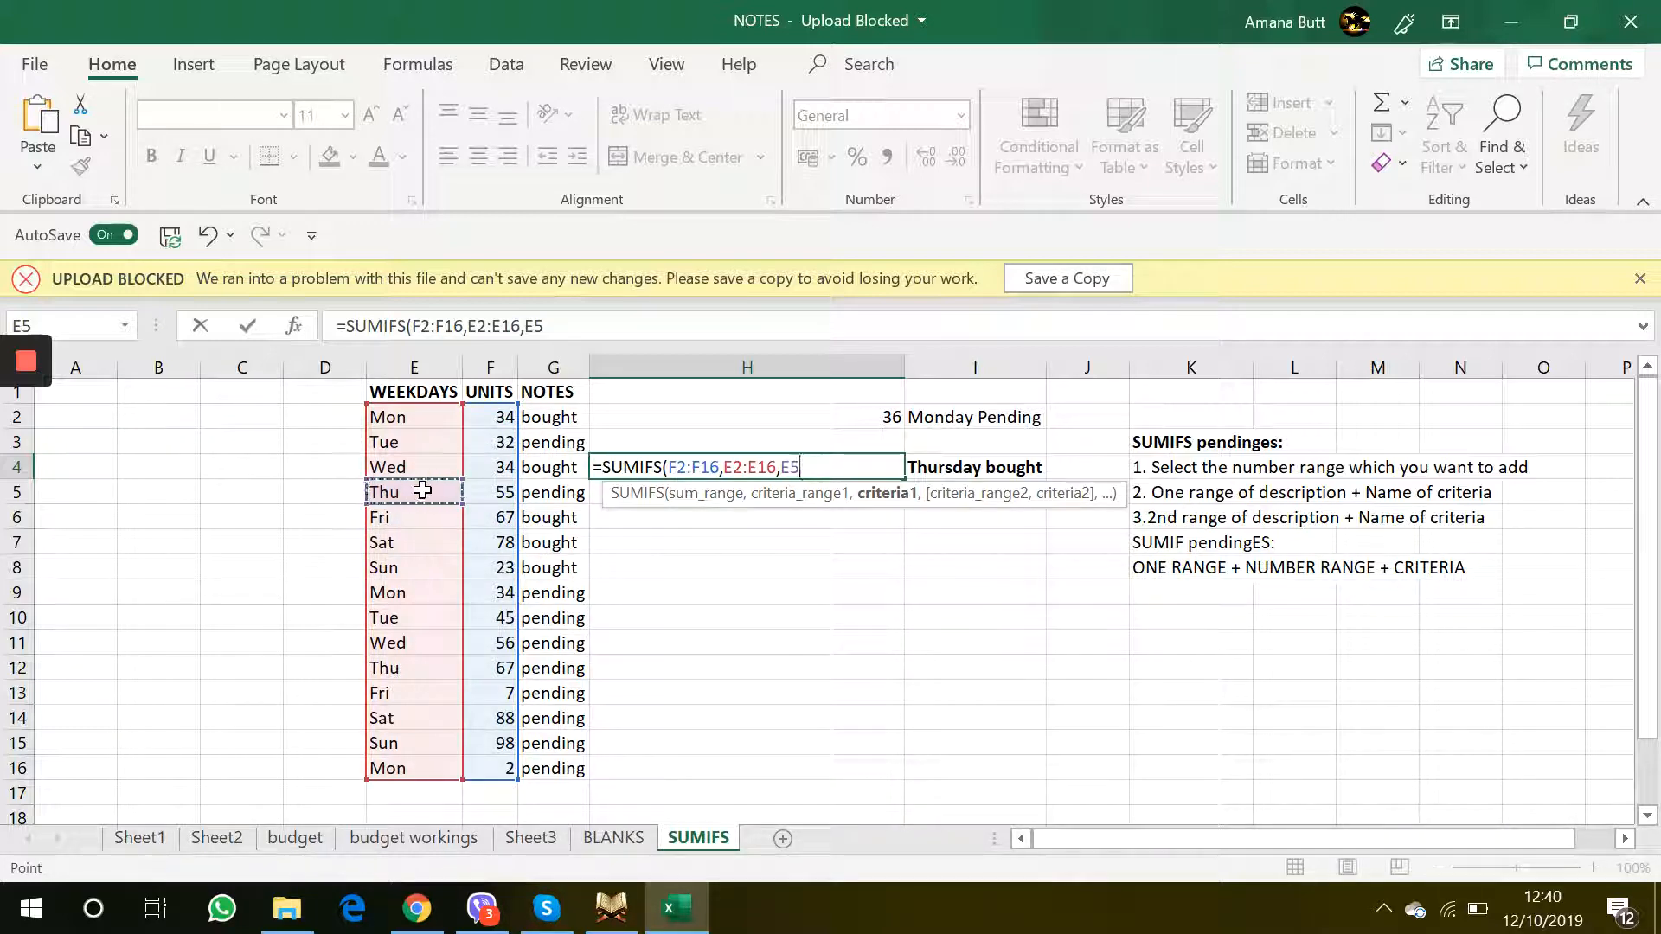
type(",")
Complete the H4 formula with the notes G2:G16 as the second criteria range and cell G2 (bought) as its criterion
left_click(570, 418)
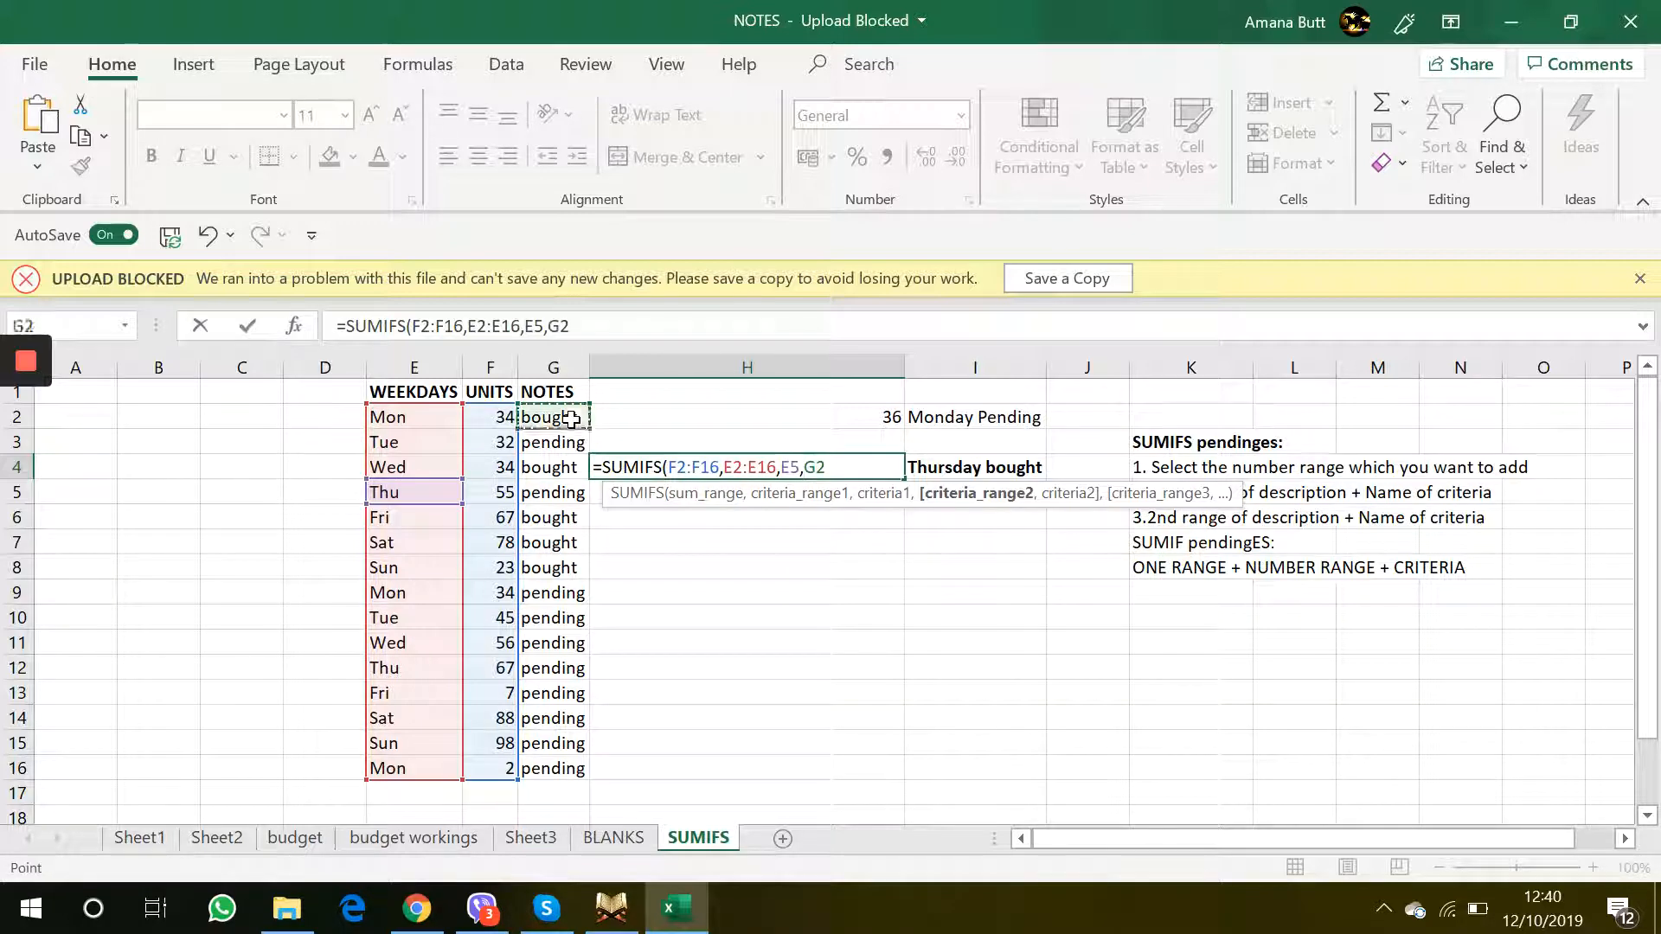
left_click_drag(571, 419, 551, 763)
type(",")
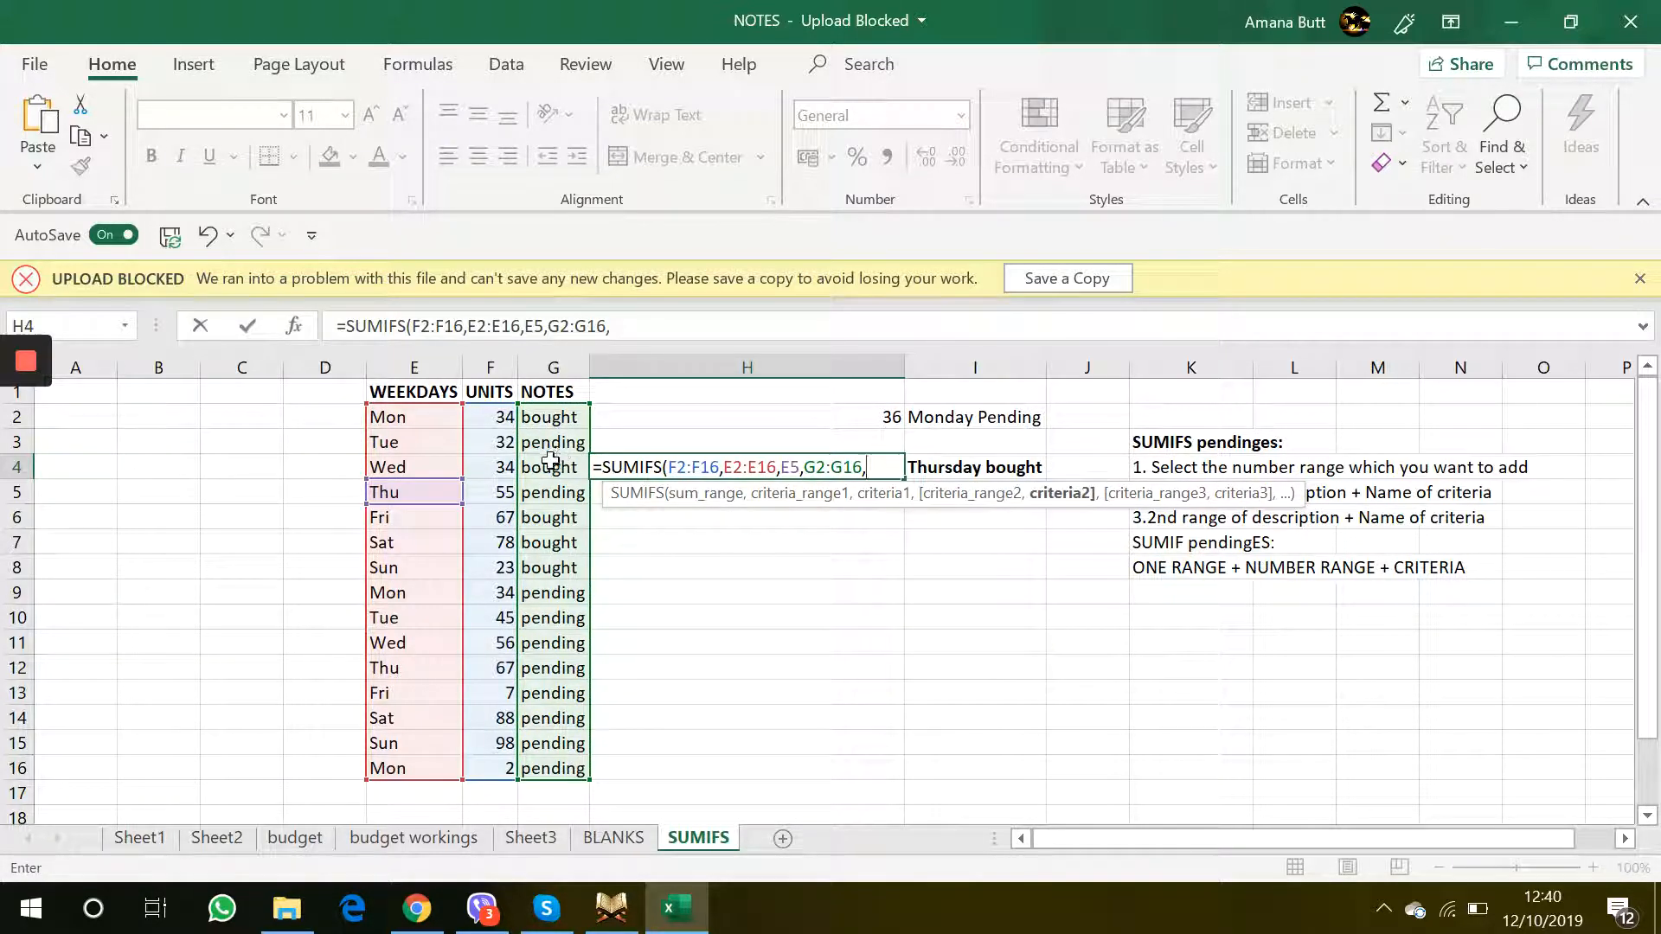
left_click(566, 417)
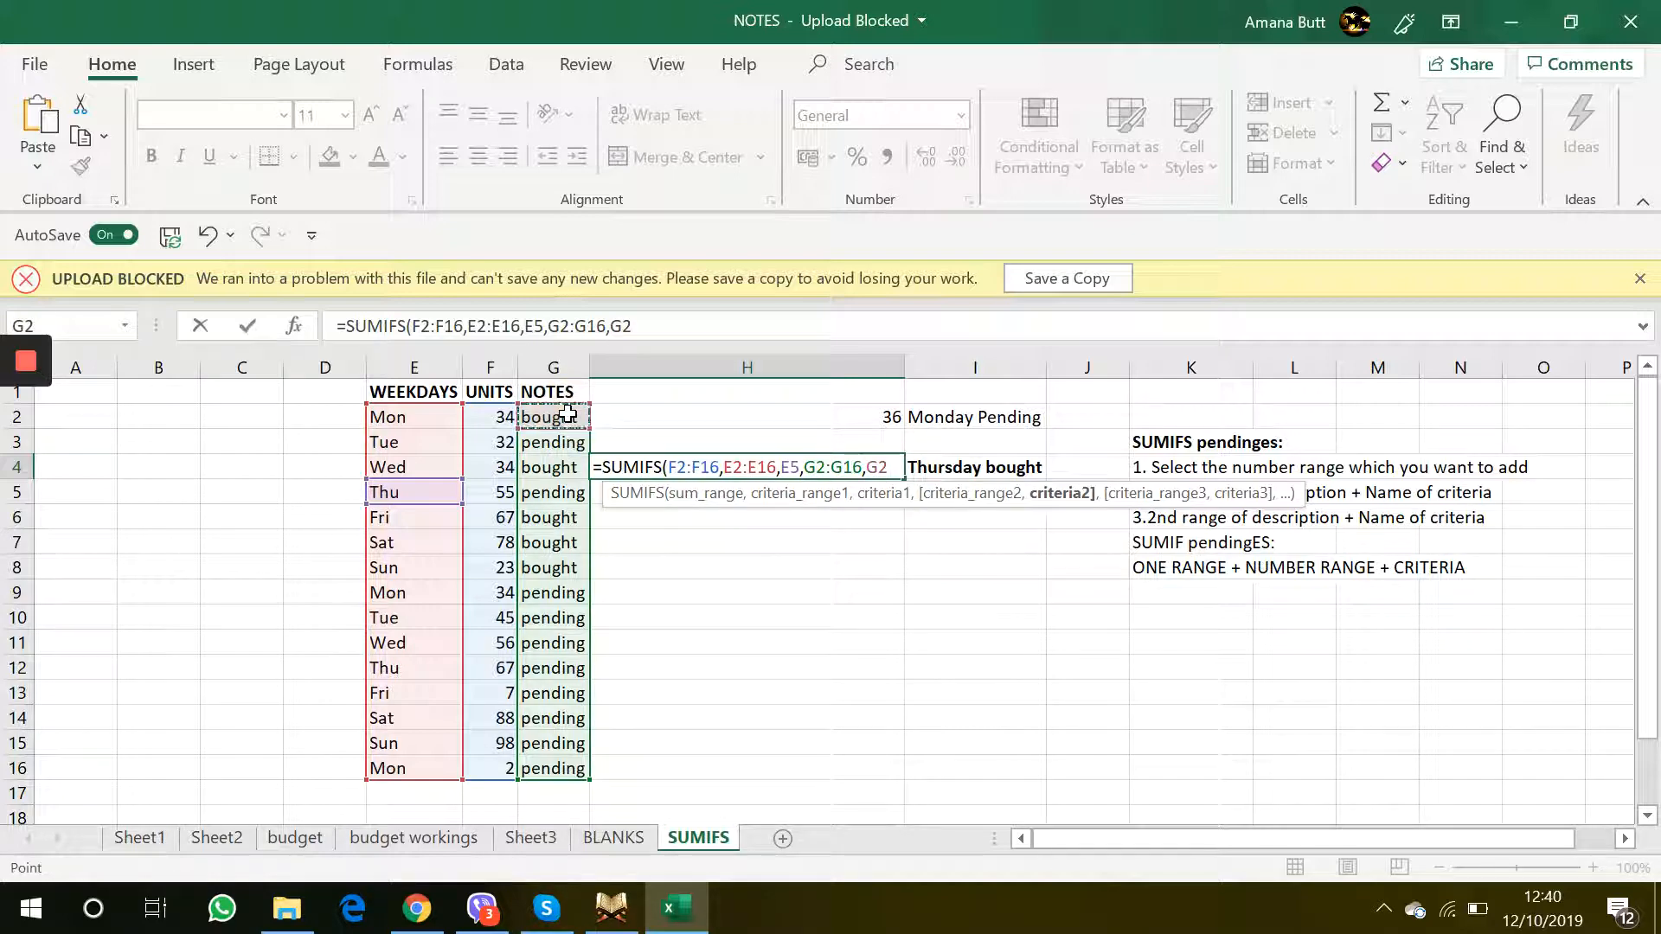
key("Return")
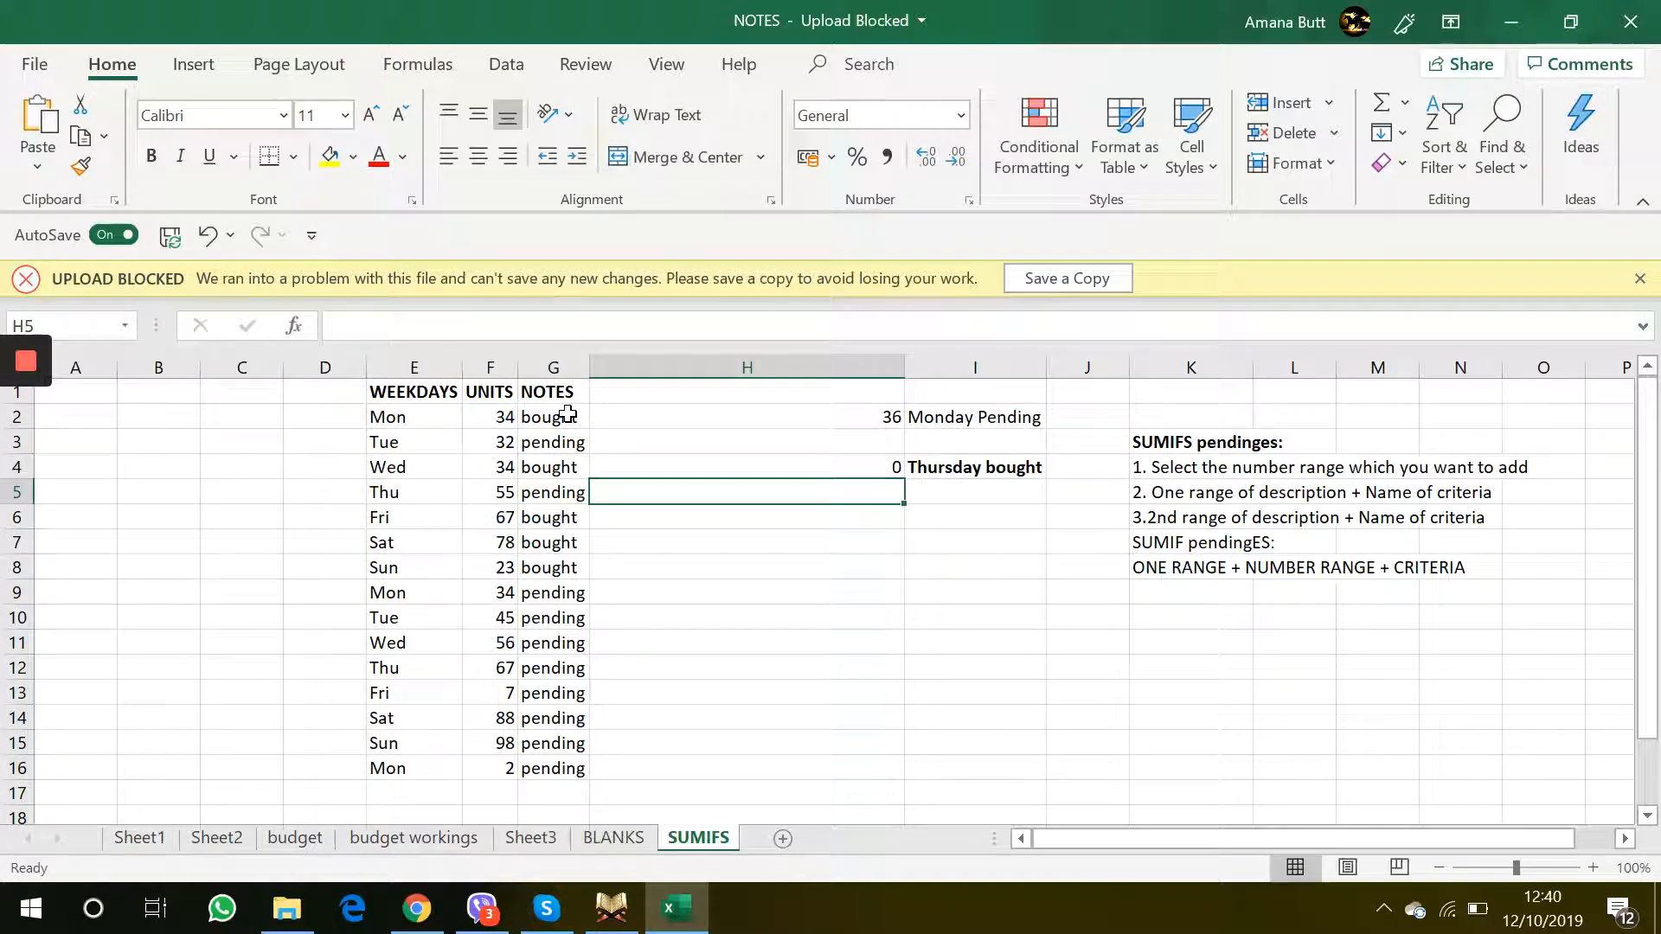
Check the formula in H4 against the Thursday rows E5:G5 and E12:G12
left_click(757, 470)
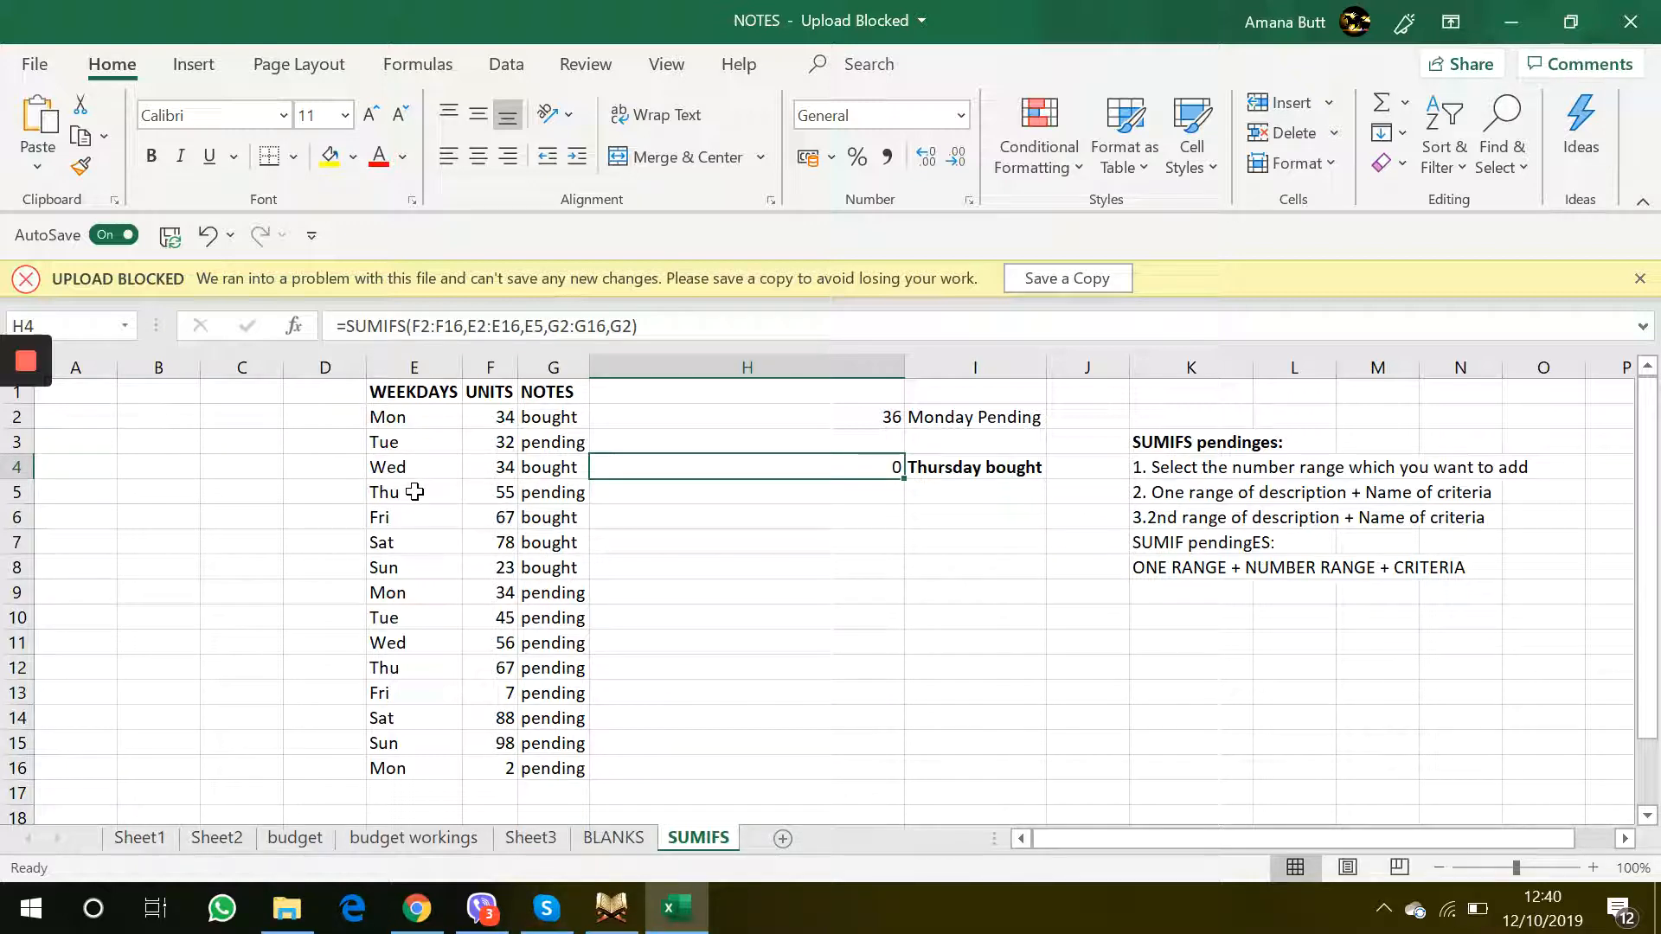
left_click_drag(416, 493, 547, 491)
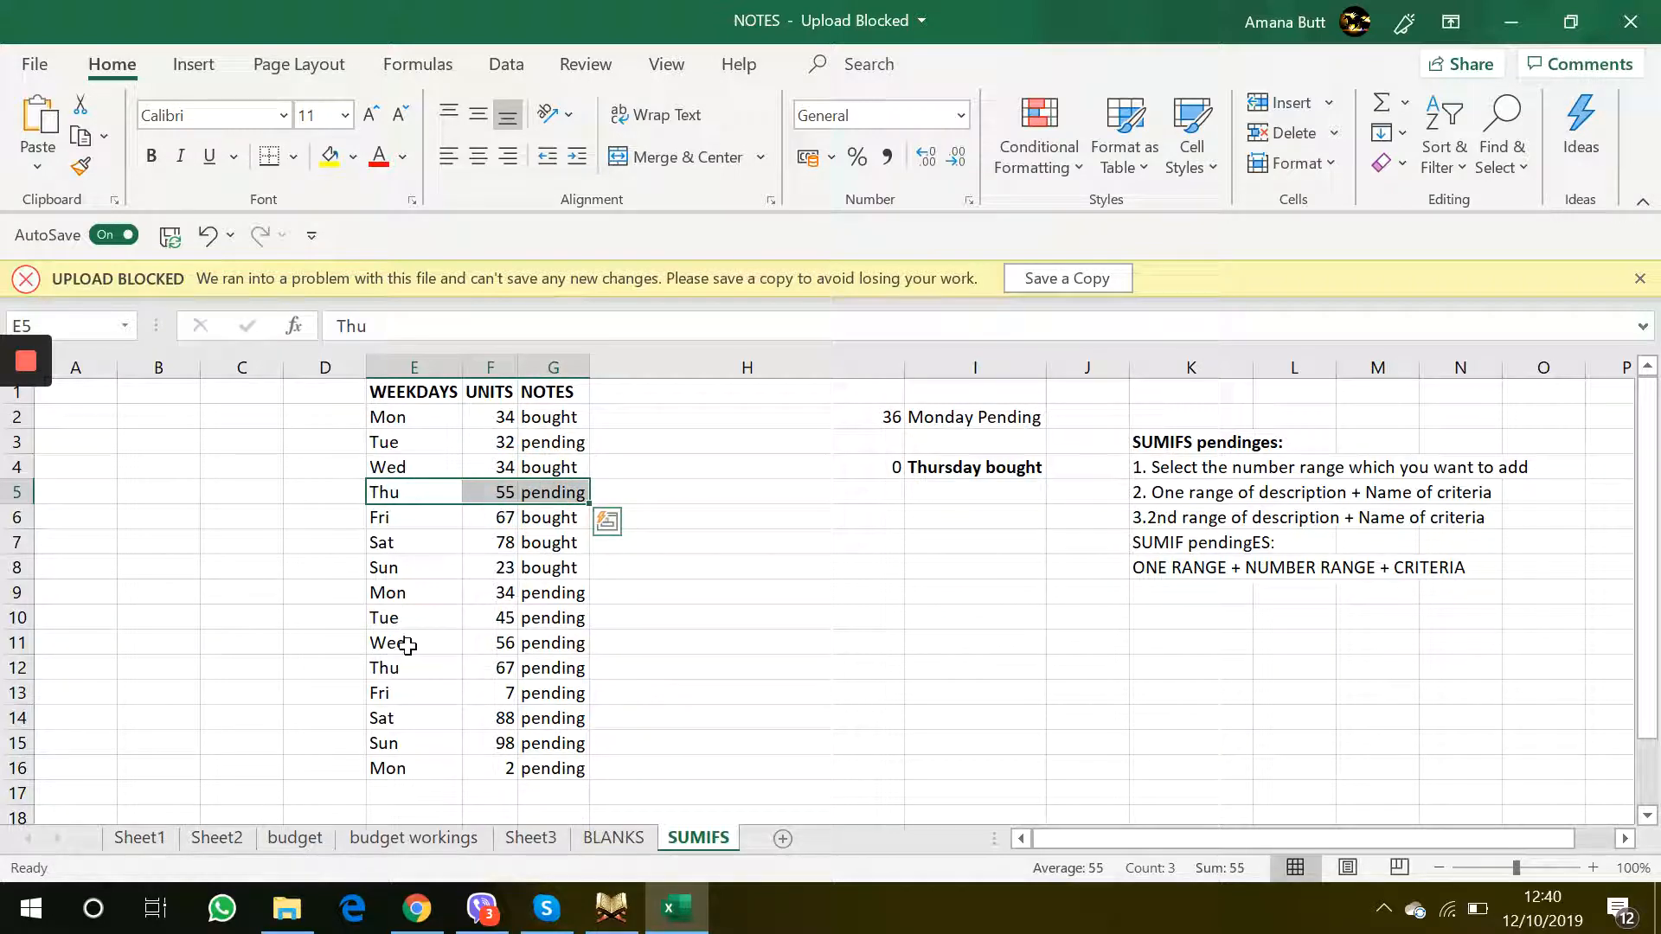
left_click_drag(407, 666, 548, 662)
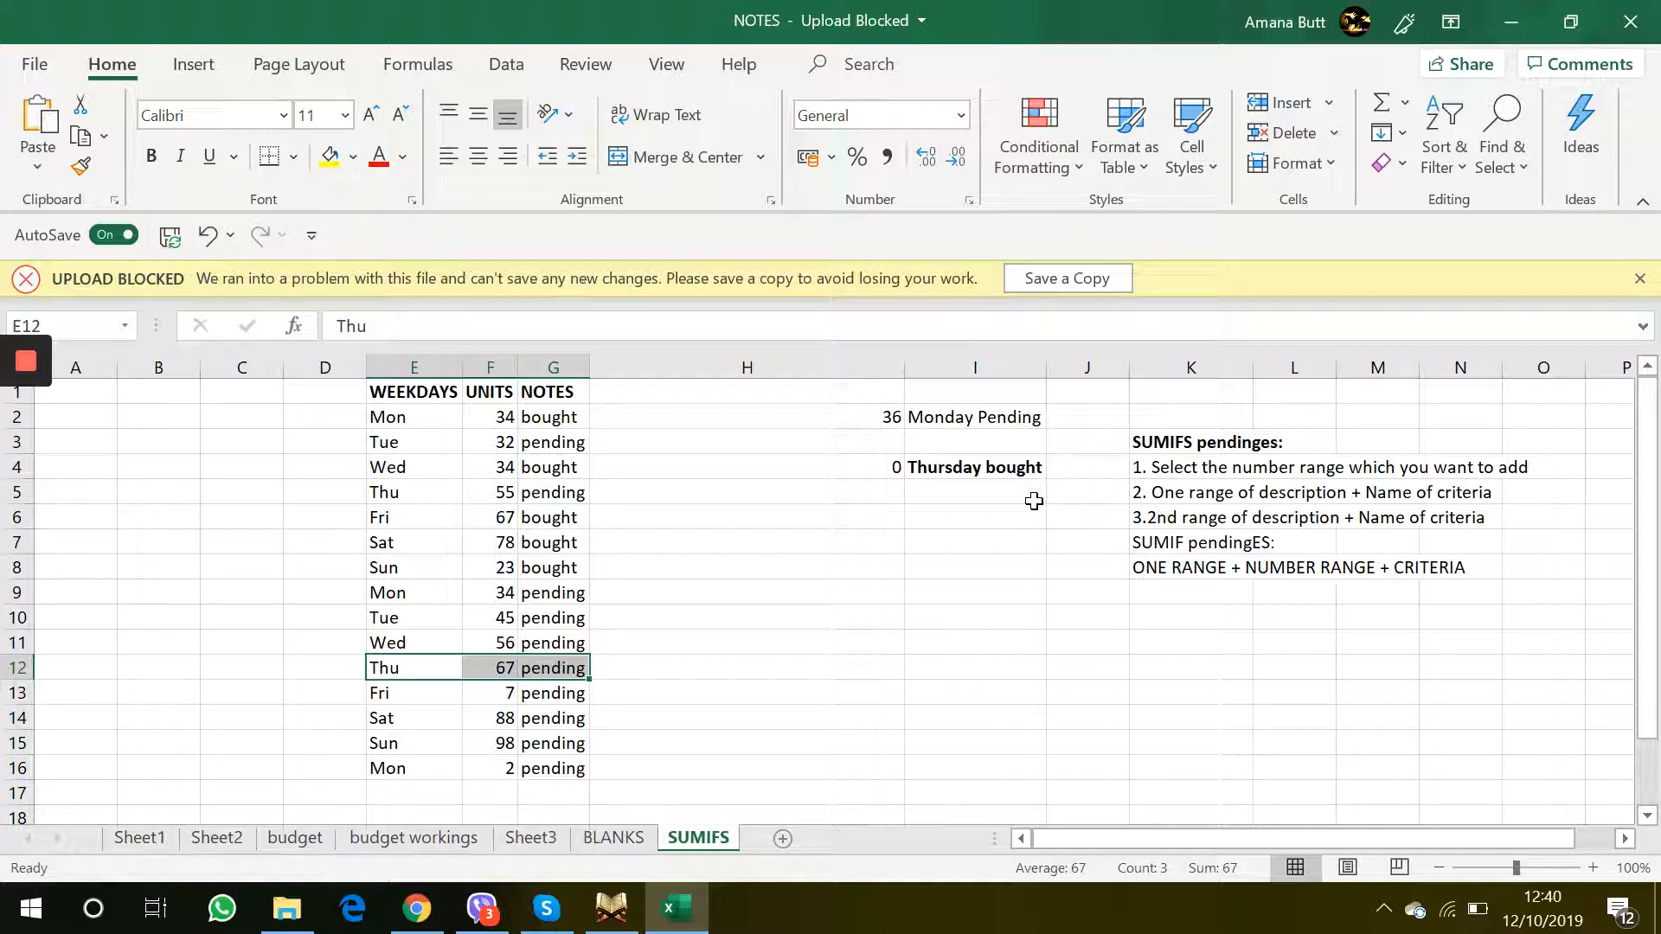
left_click(970, 499)
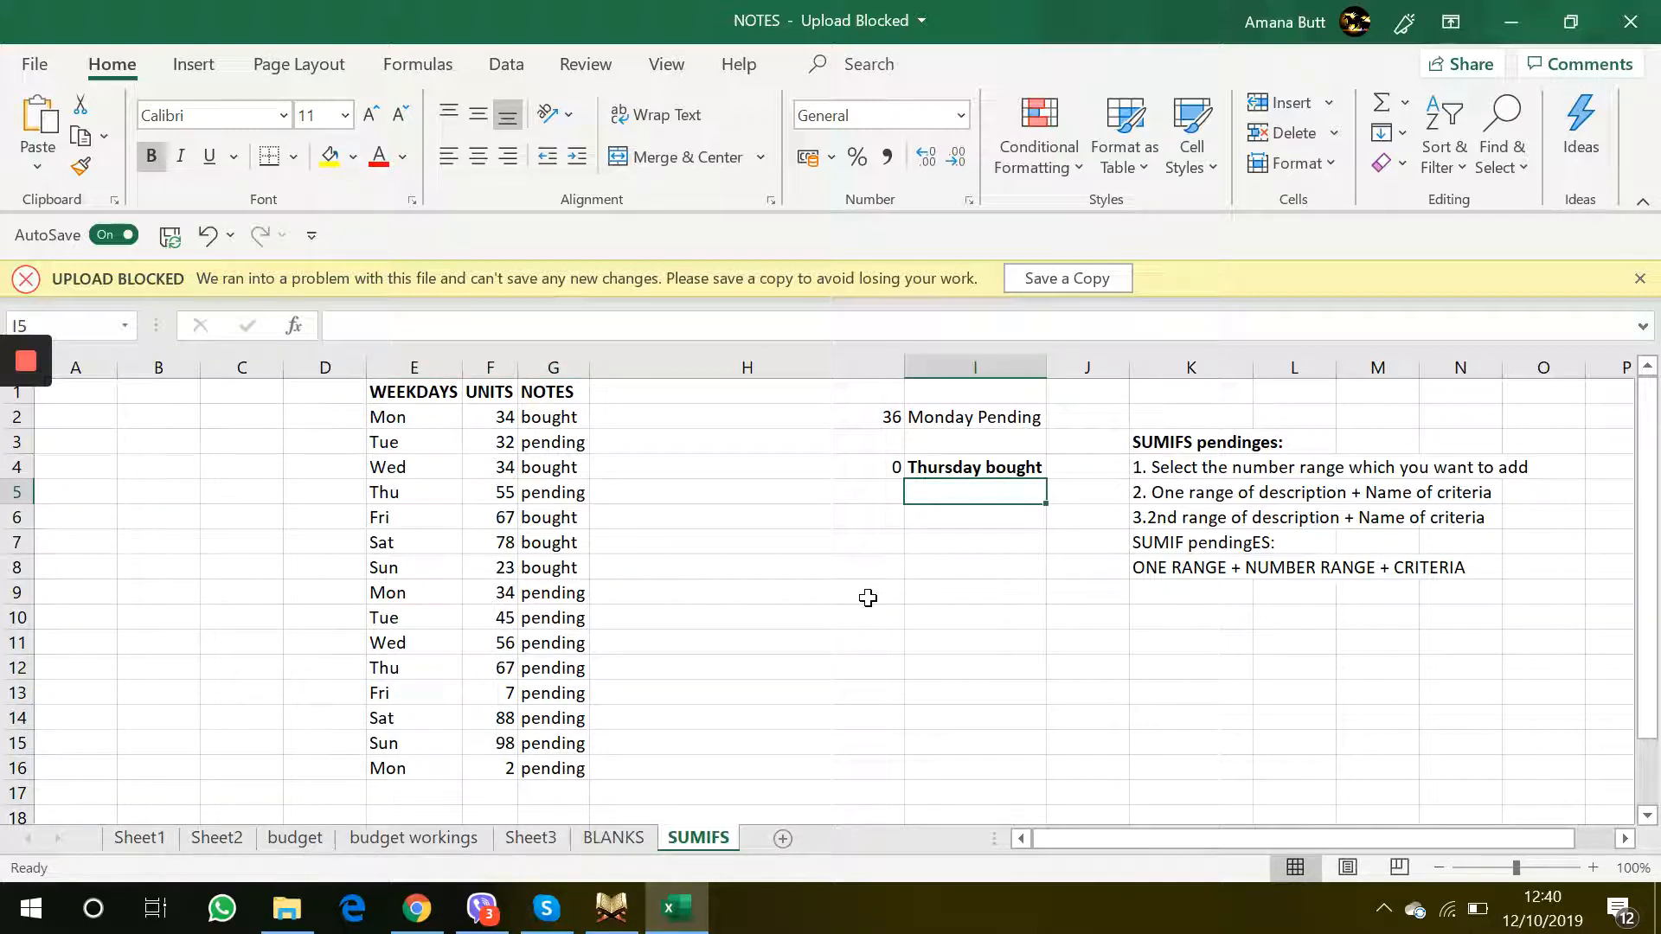
Start a SUMIFS formula in cell H5 with the units F2:F16 as the sum range
left_click(778, 499)
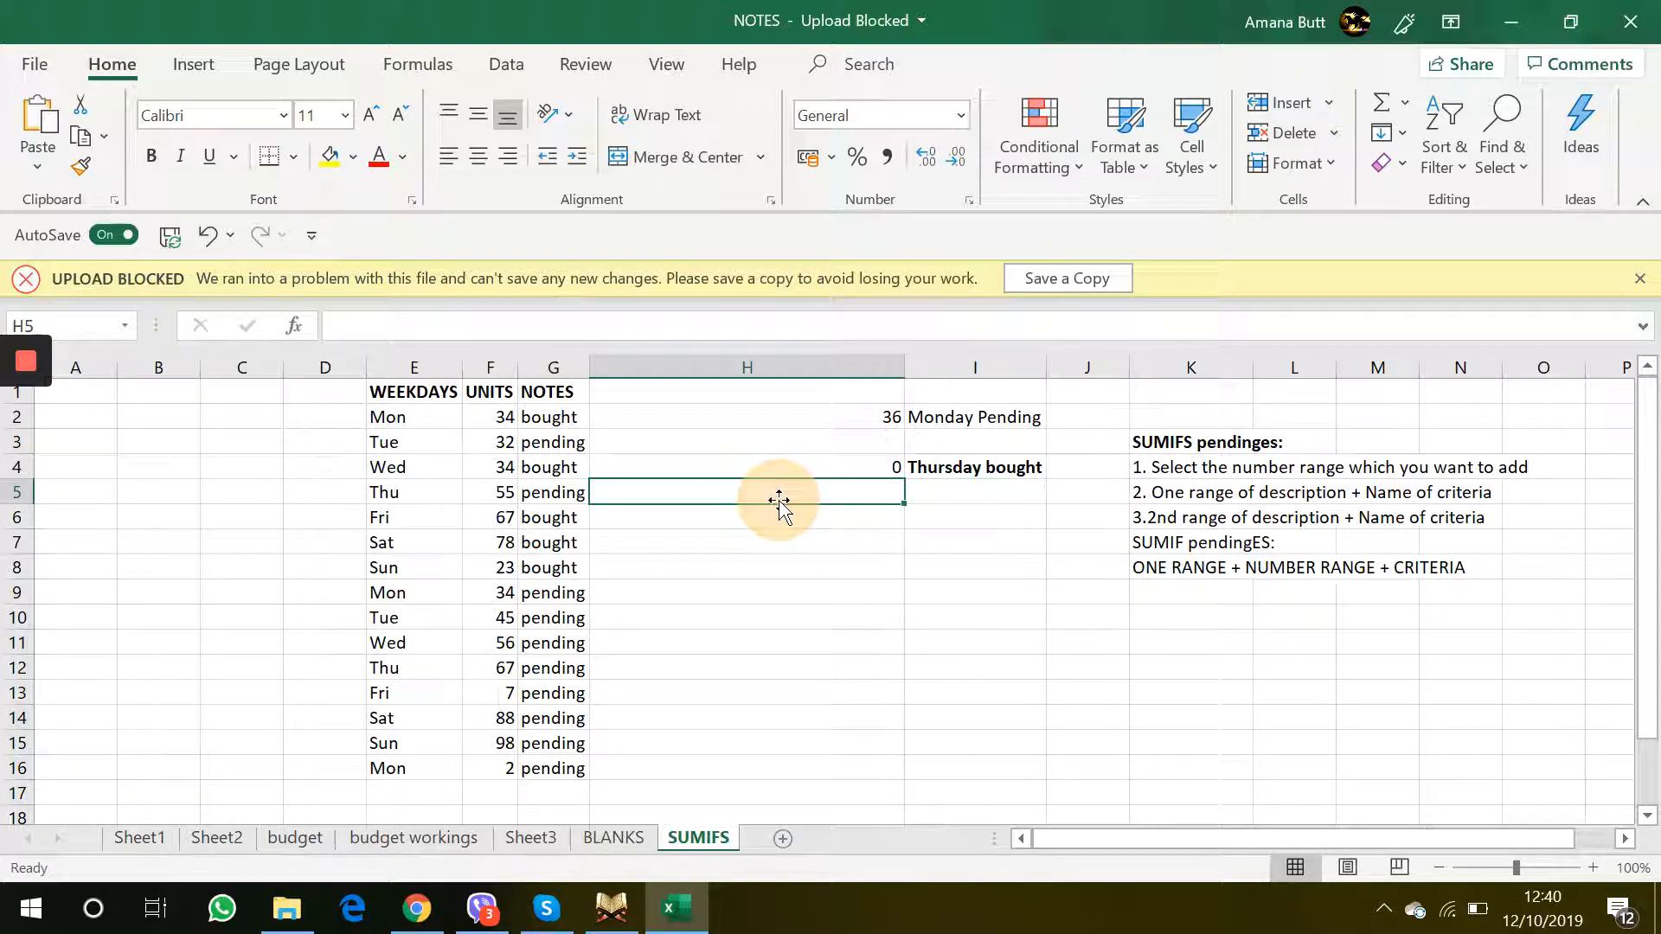
type("=sum")
type("if")
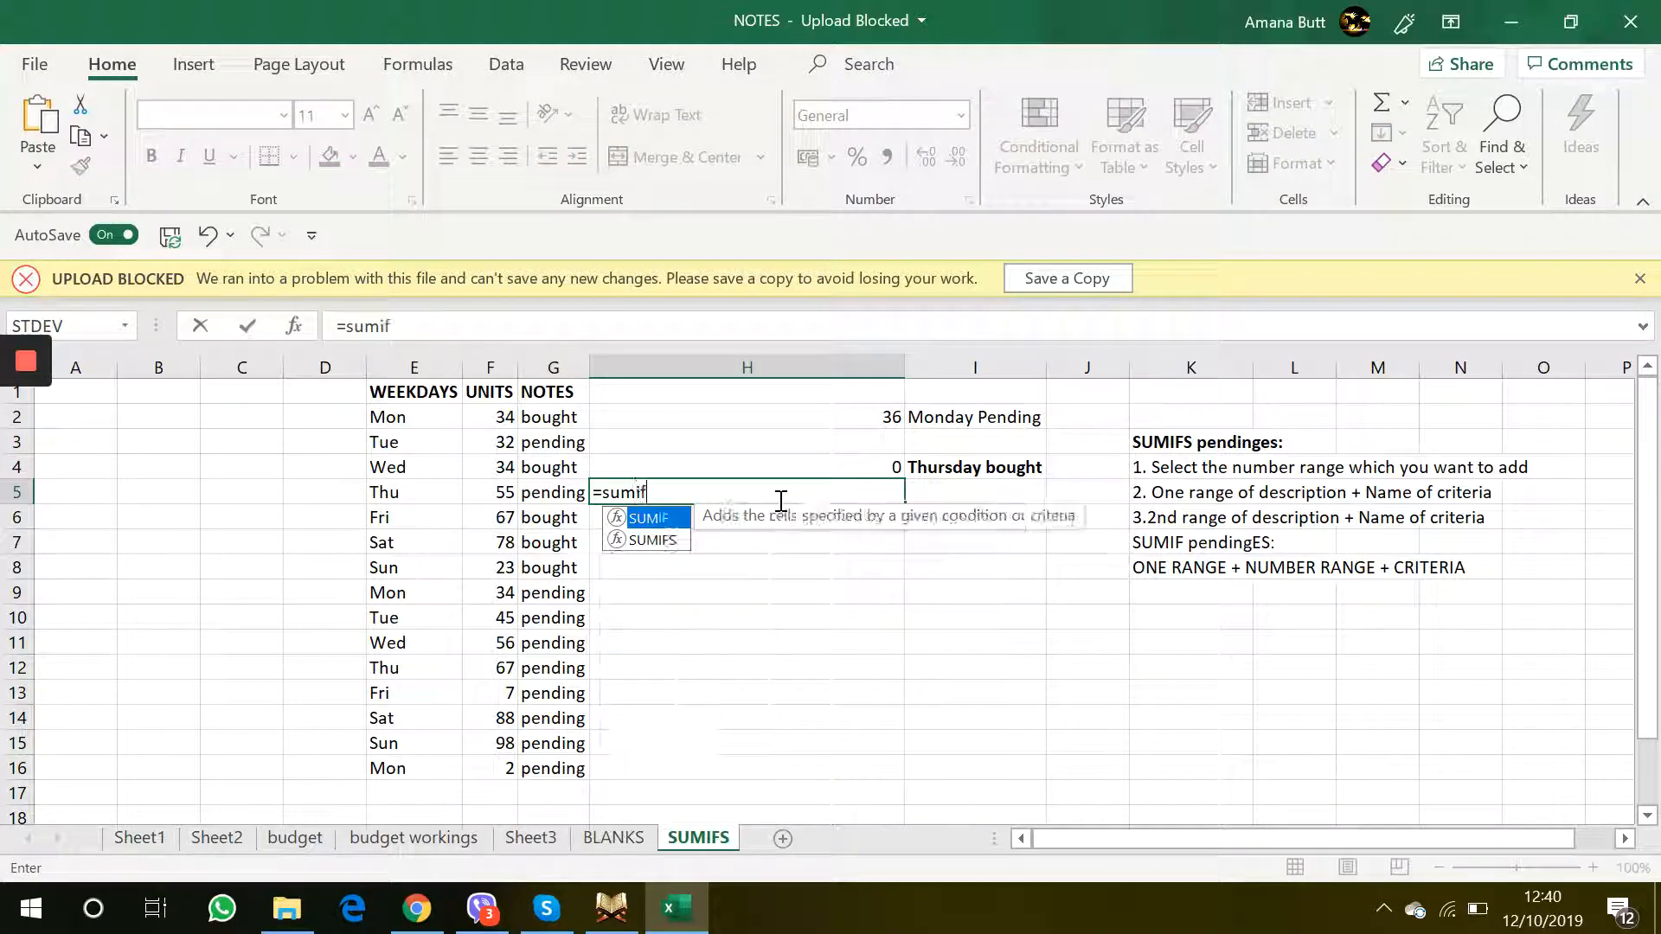
double_click(686, 540)
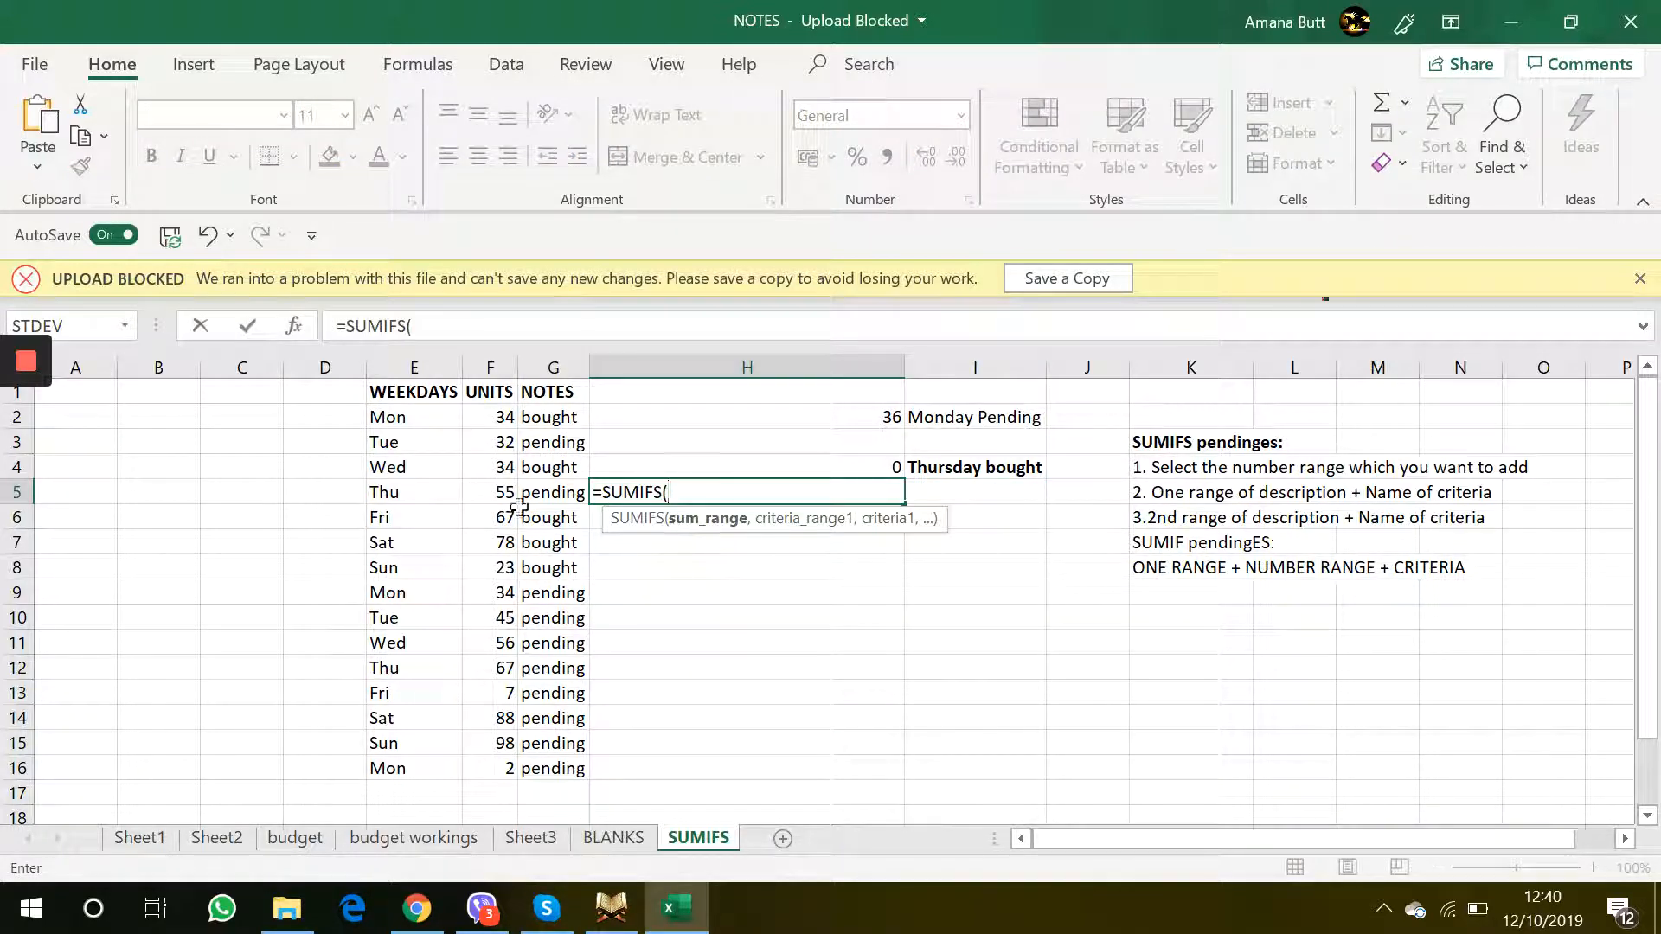
left_click_drag(498, 417, 497, 772)
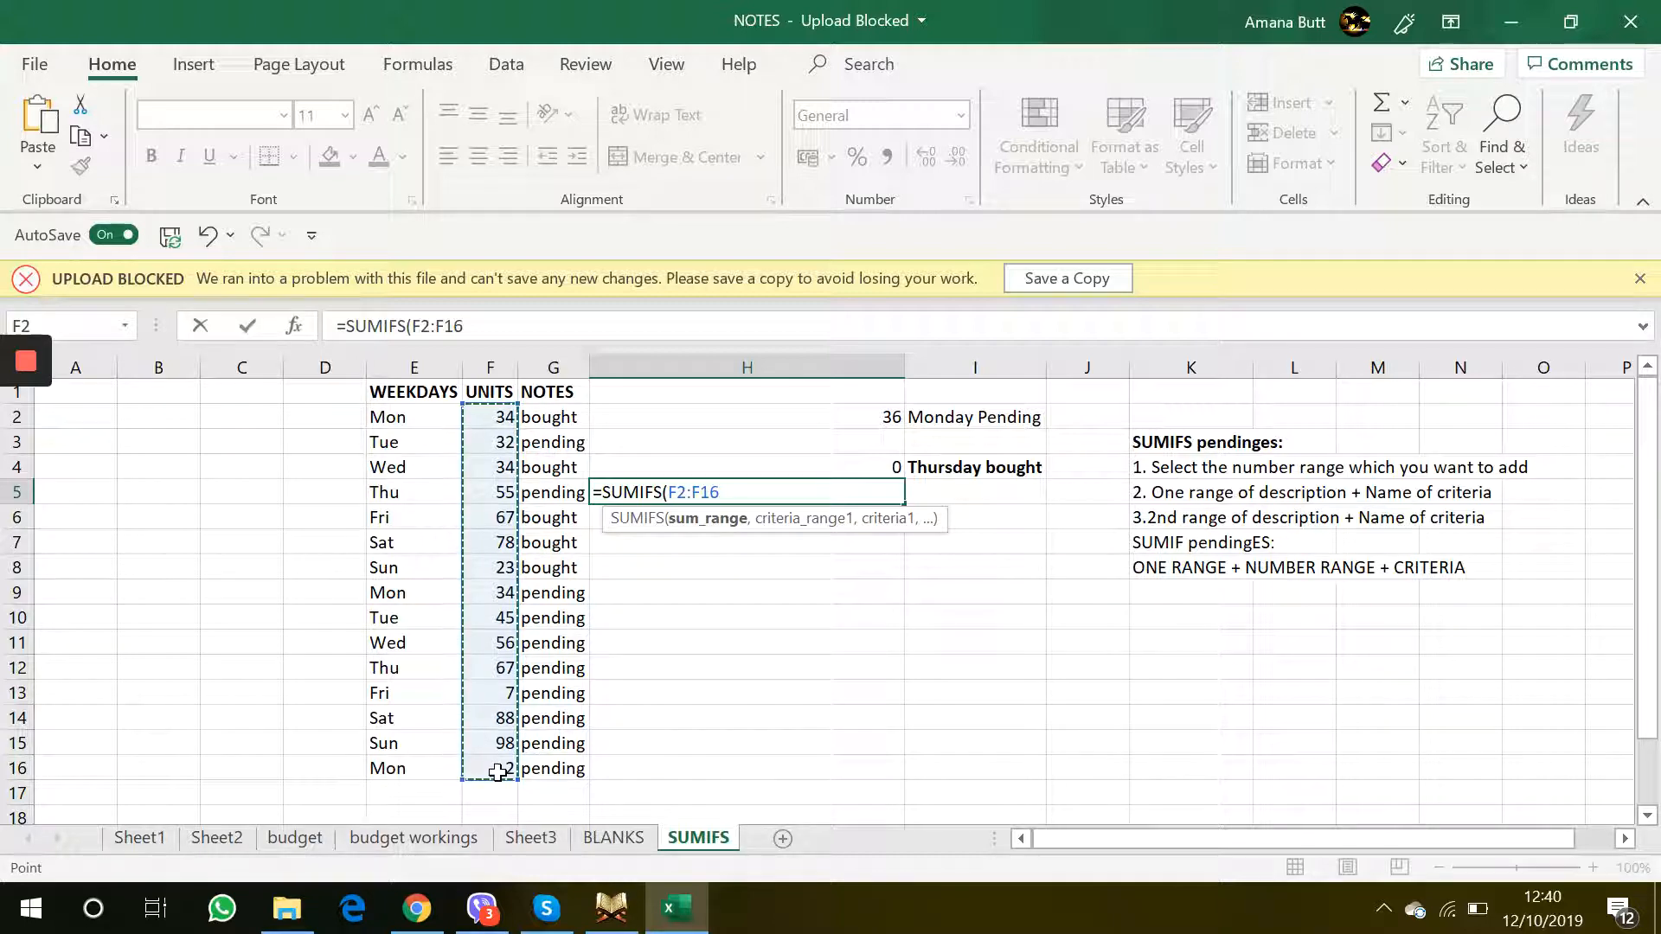
type(",")
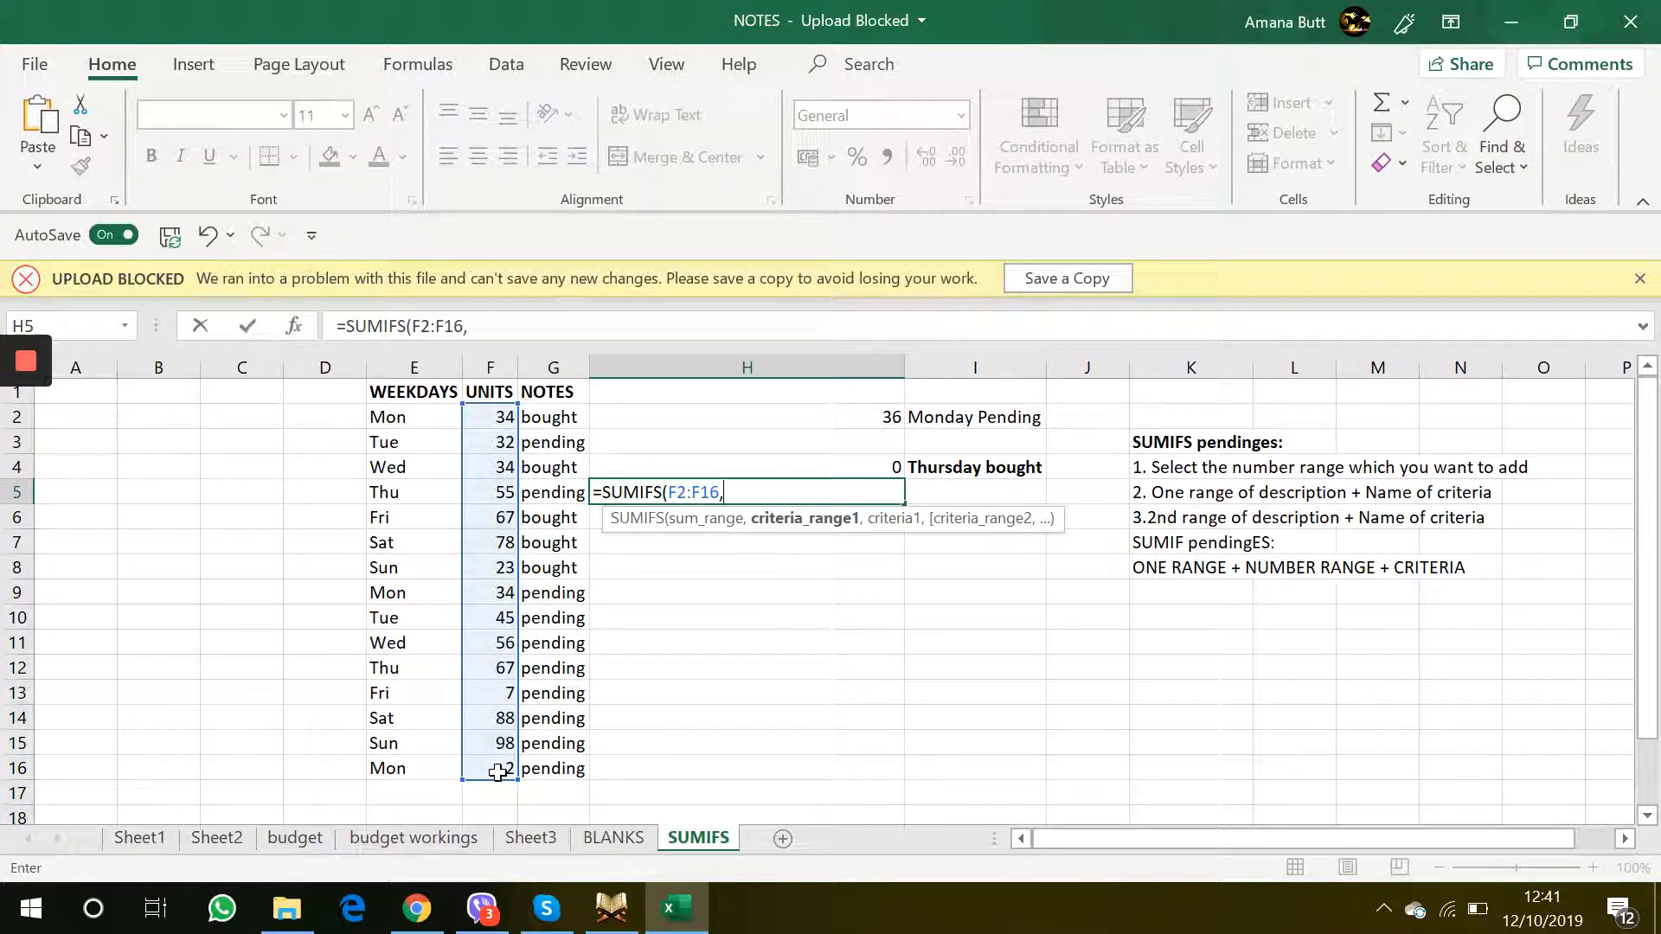
left_click(497, 773)
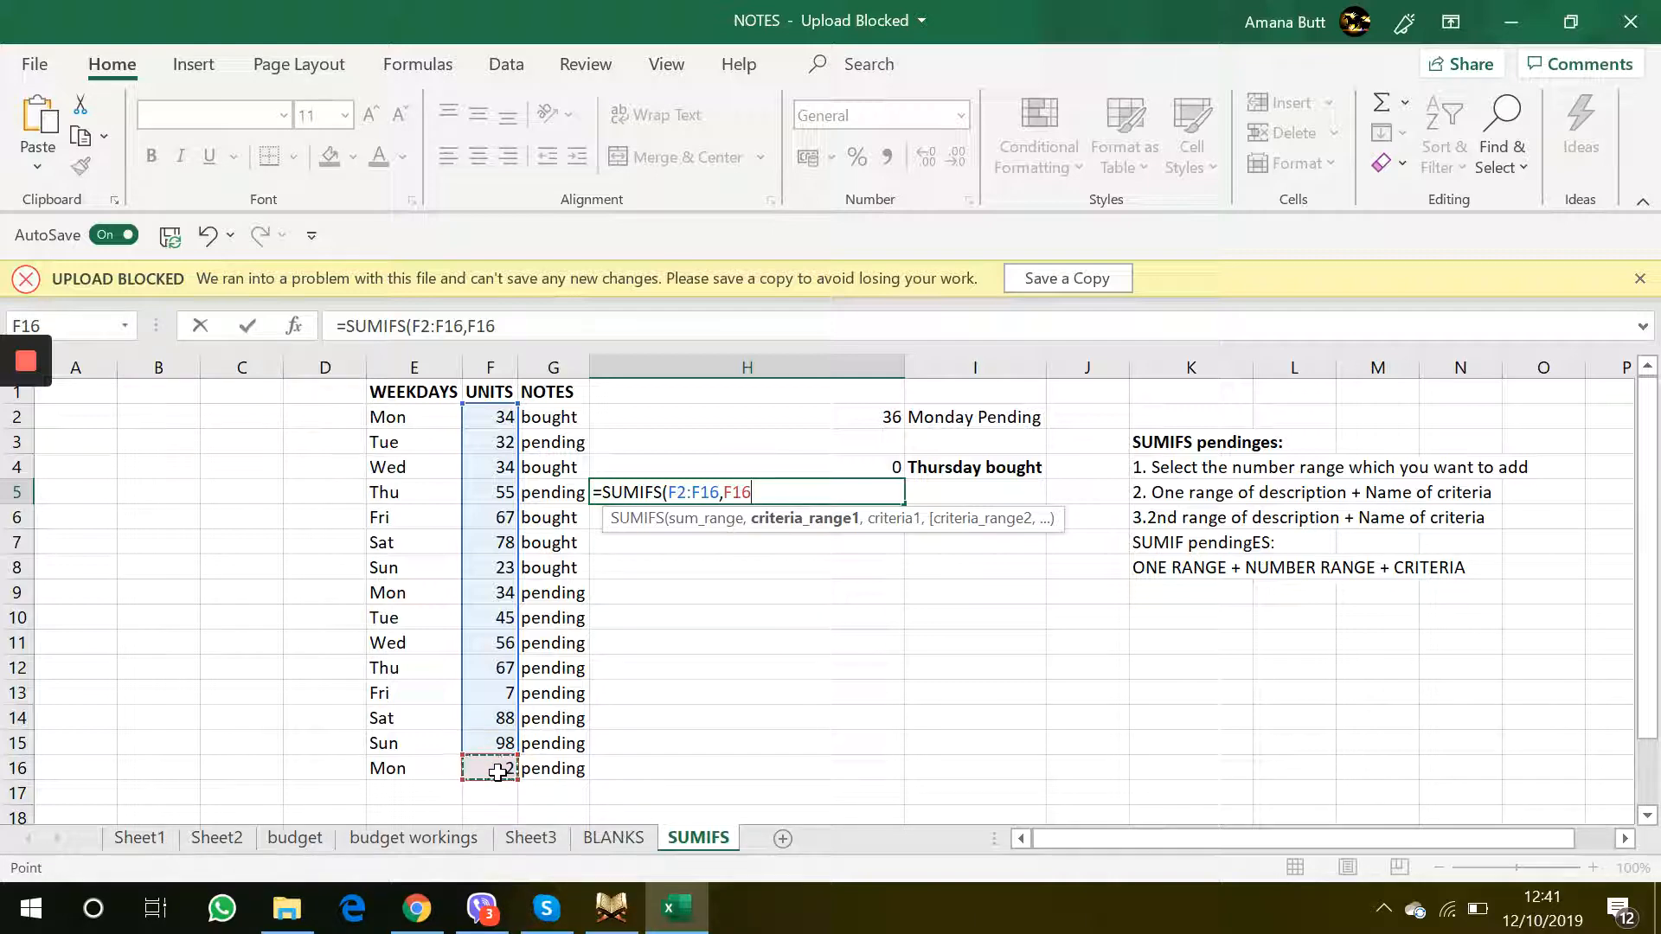
key("BackSpace")
key("BackSpace")
key("BackSpace")
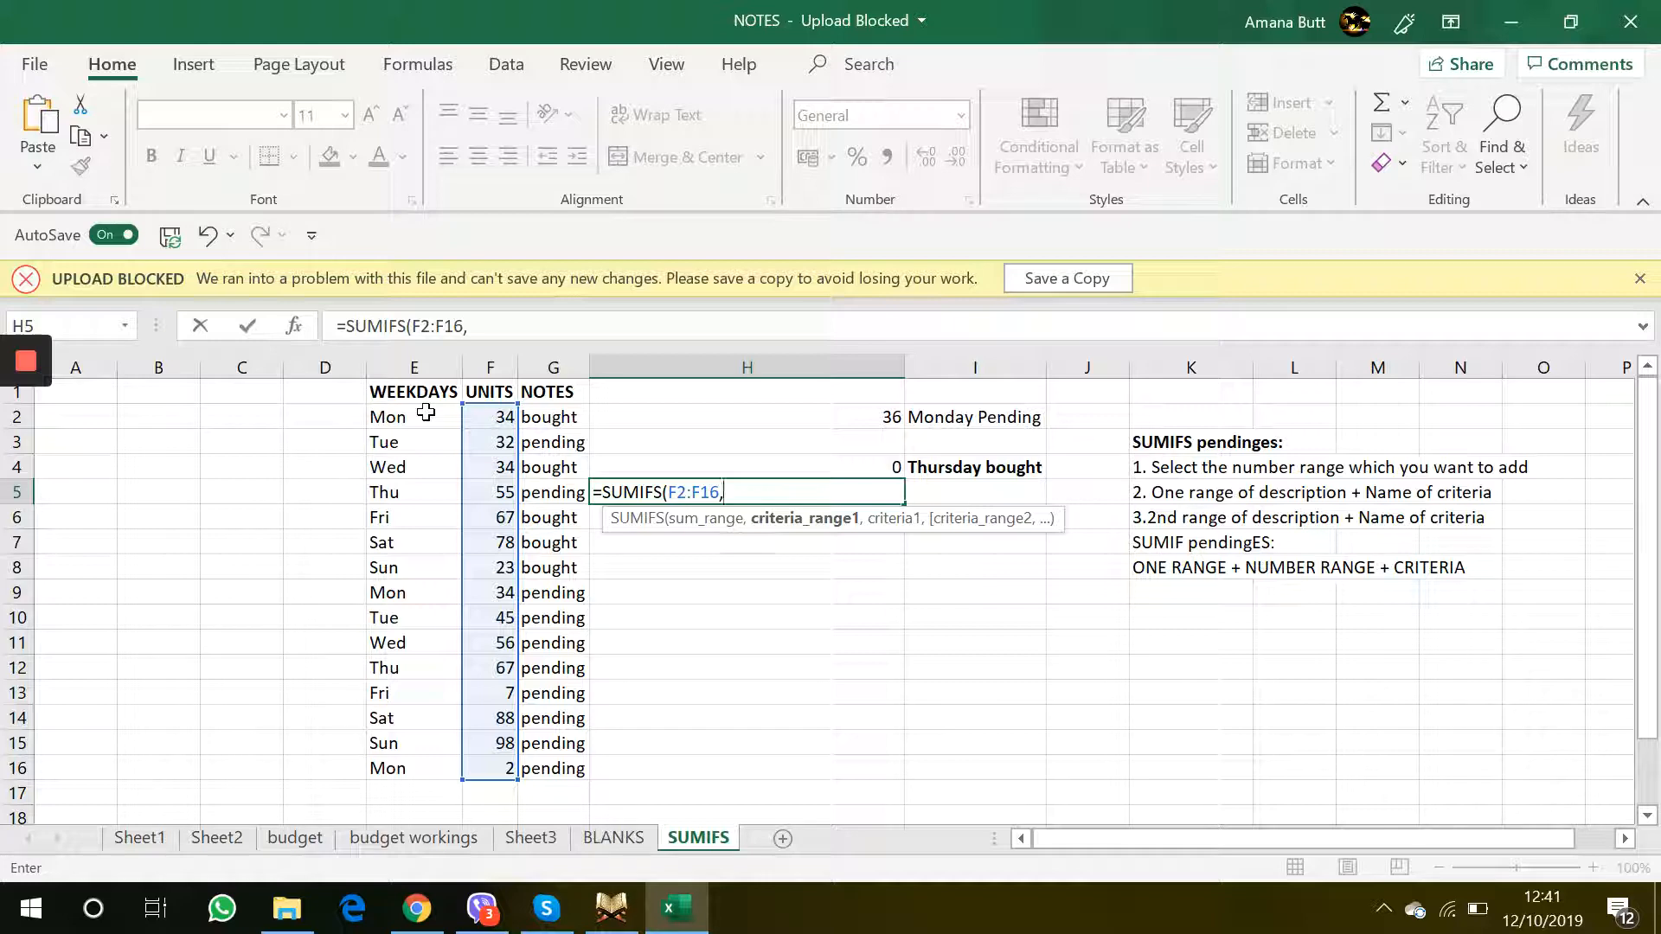
Add the weekdays E2:E16 as the first criteria range of the H5 formula, with cell E11 (Wed) as its criterion
left_click_drag(425, 413, 425, 761)
type(",")
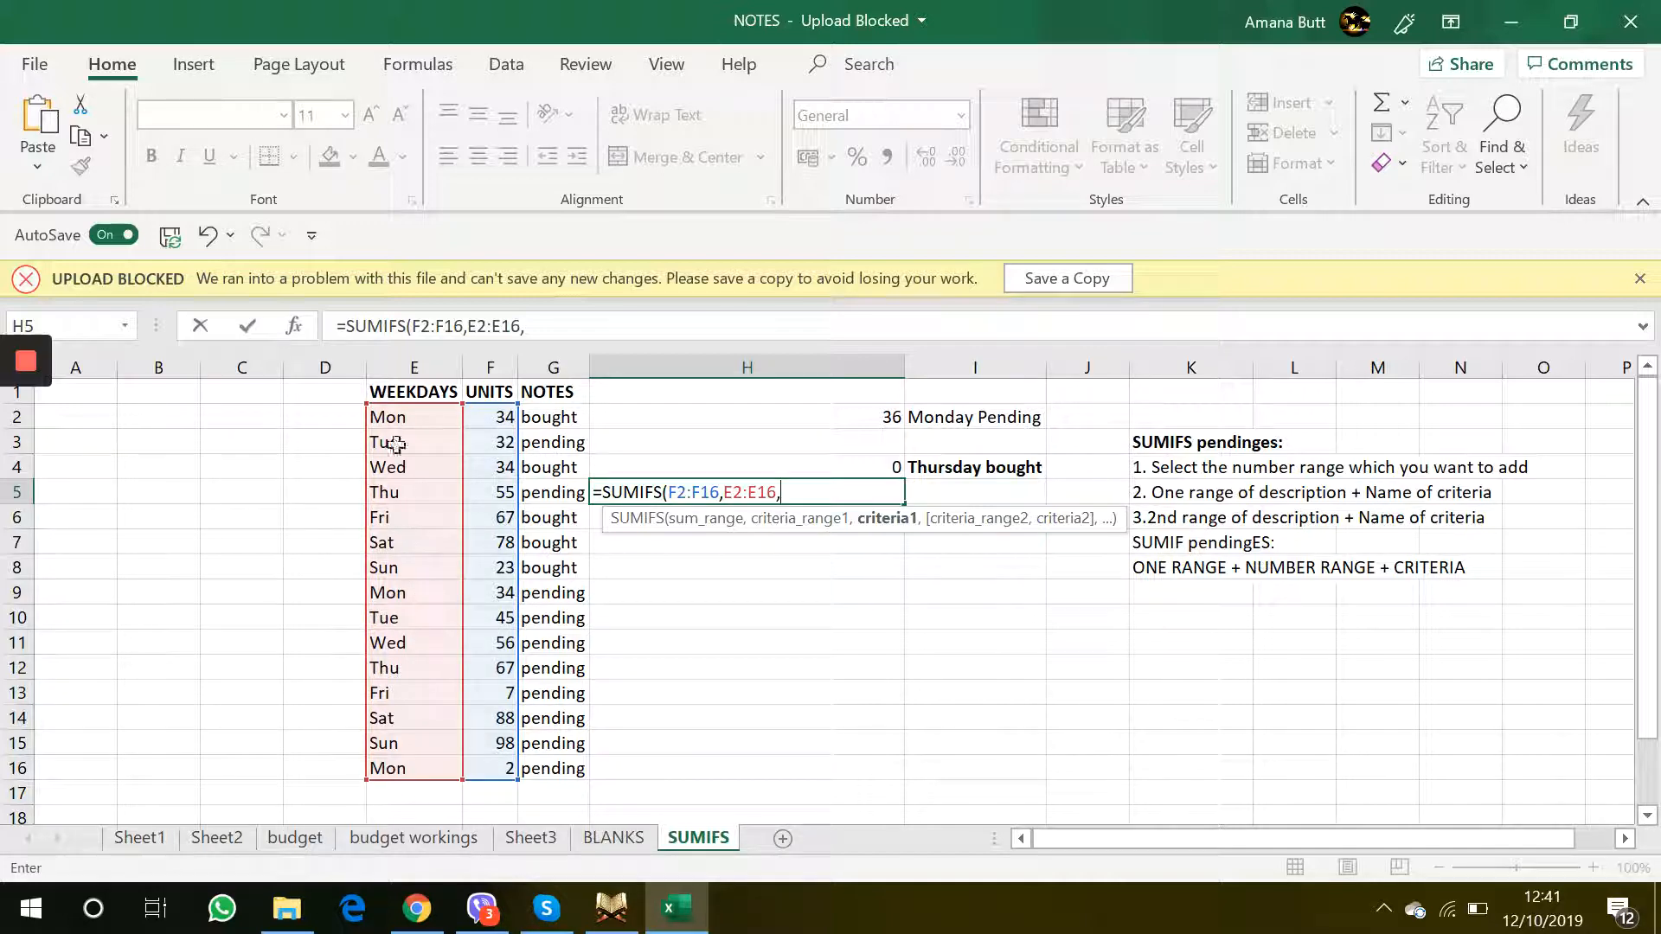
left_click(419, 644)
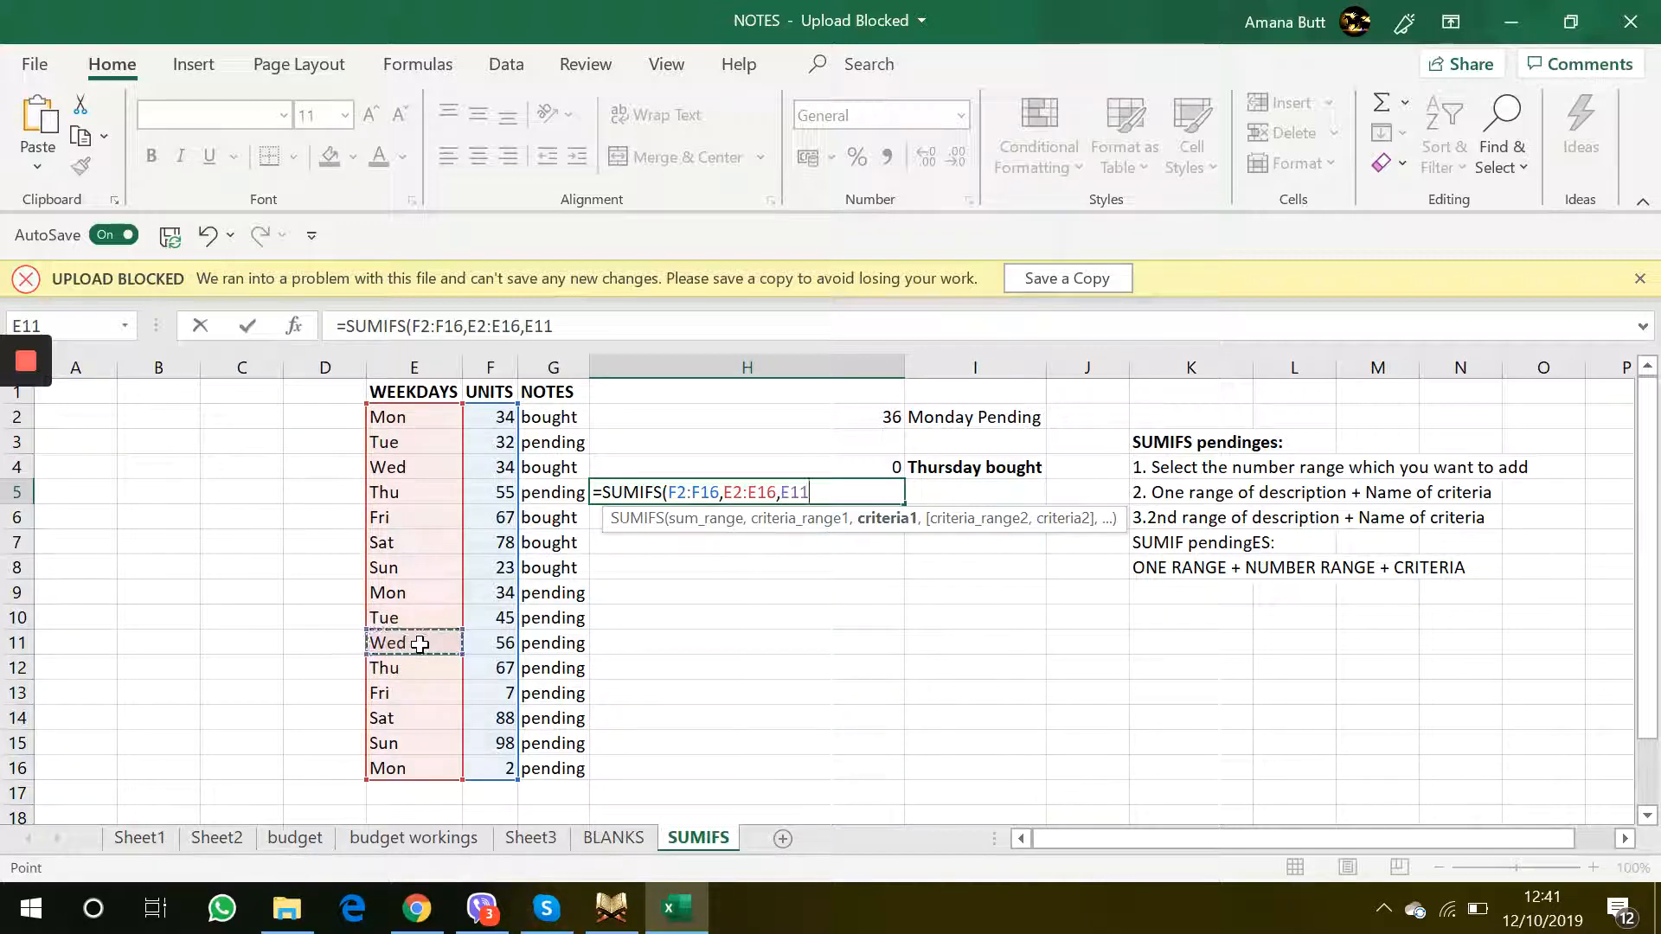
type(",")
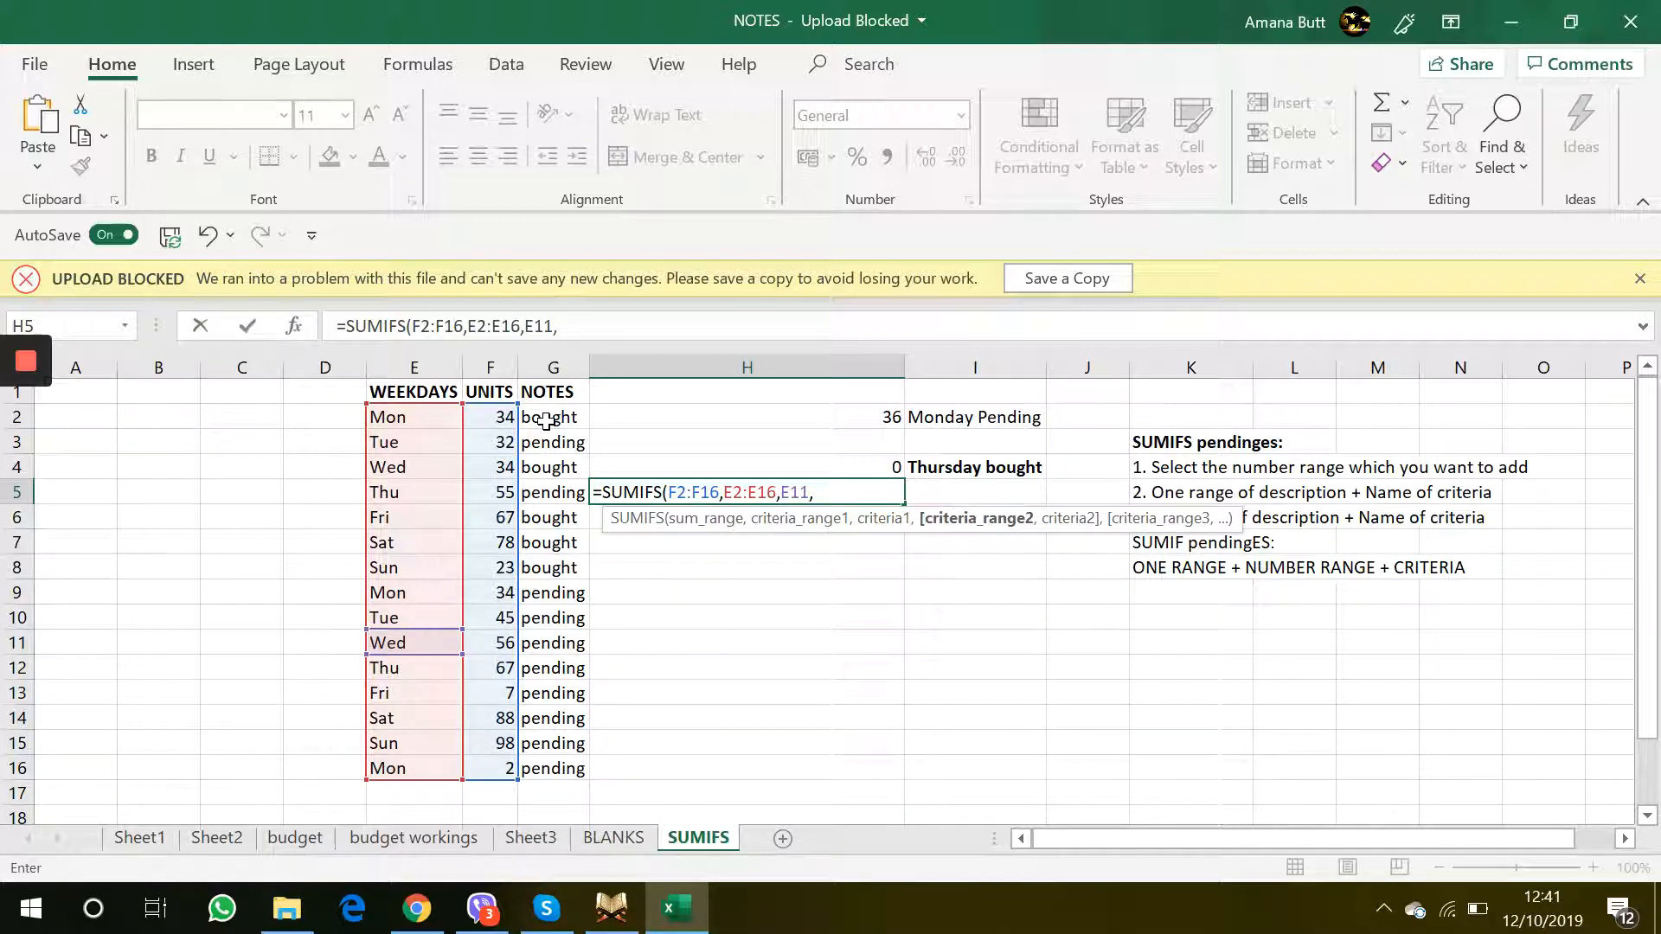
Complete the H5 formula with the notes G2:G16 as the second criteria range and cell G5 (pending) as its criterion
left_click_drag(545, 421, 556, 771)
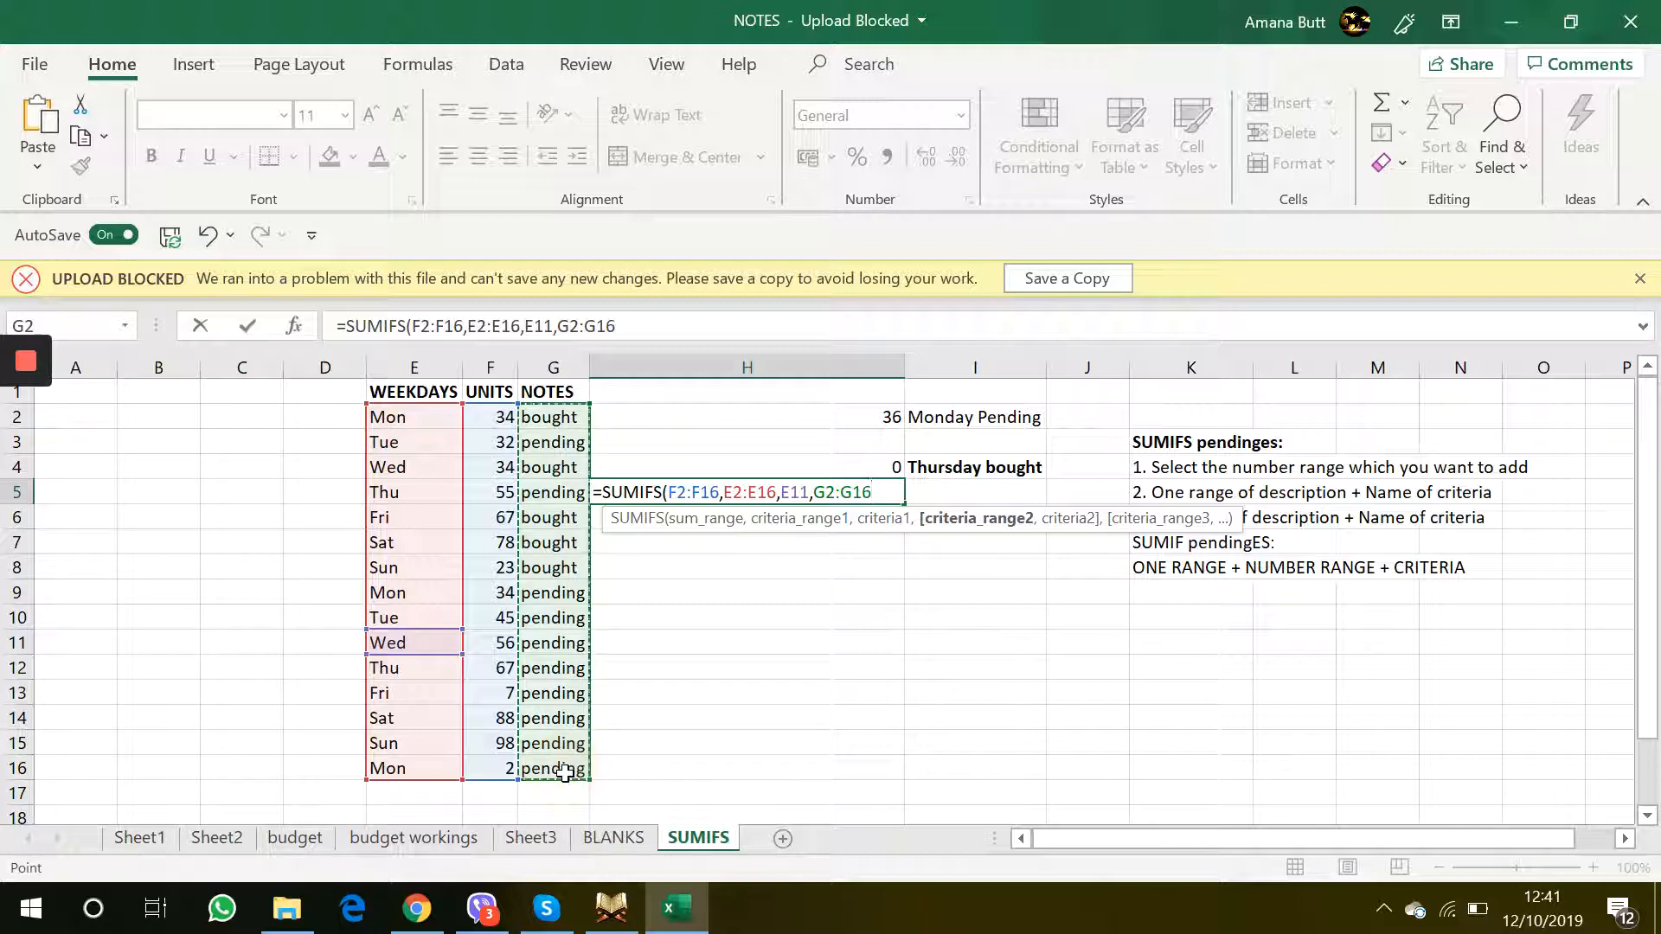
type(",")
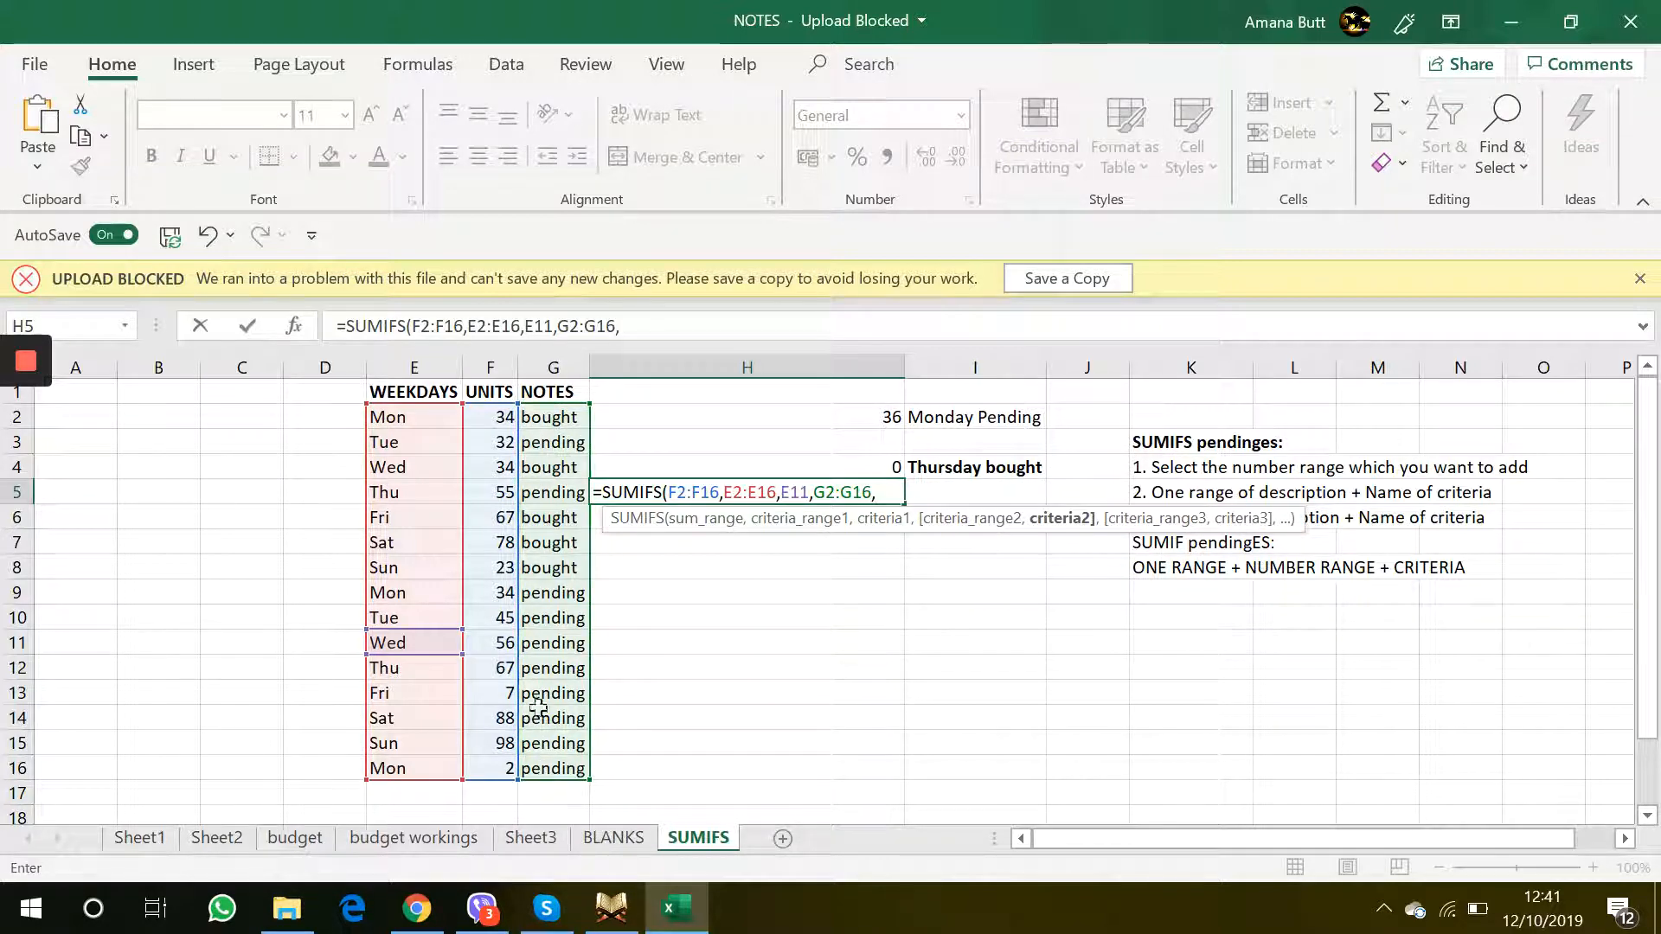
left_click(550, 489)
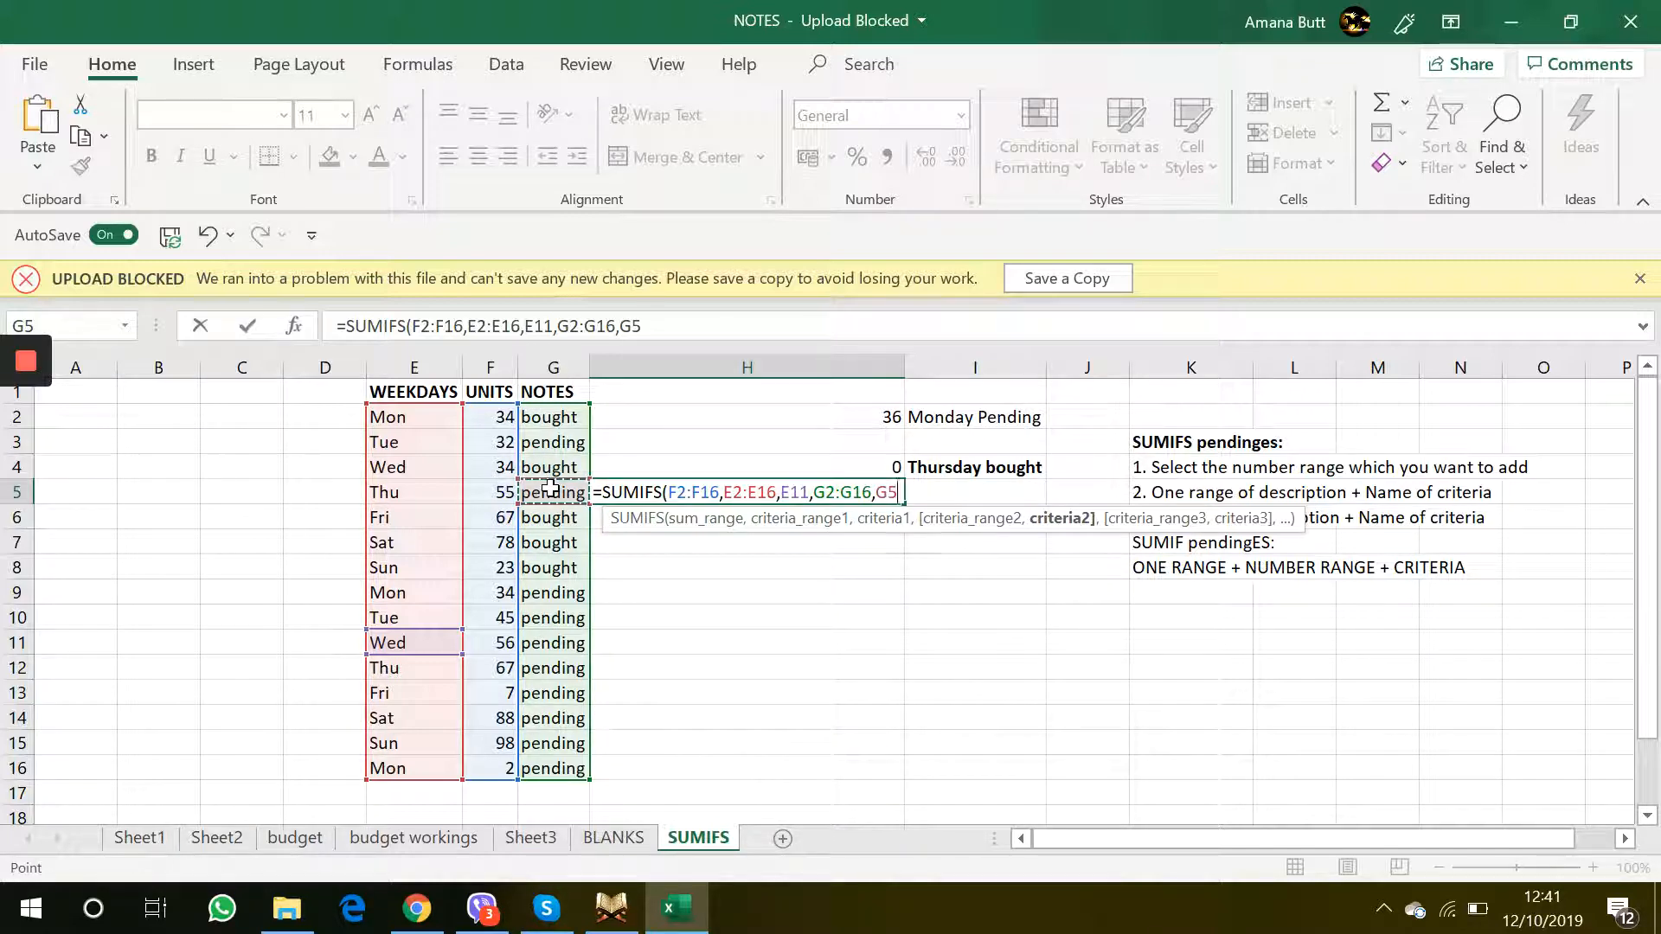
key("Return")
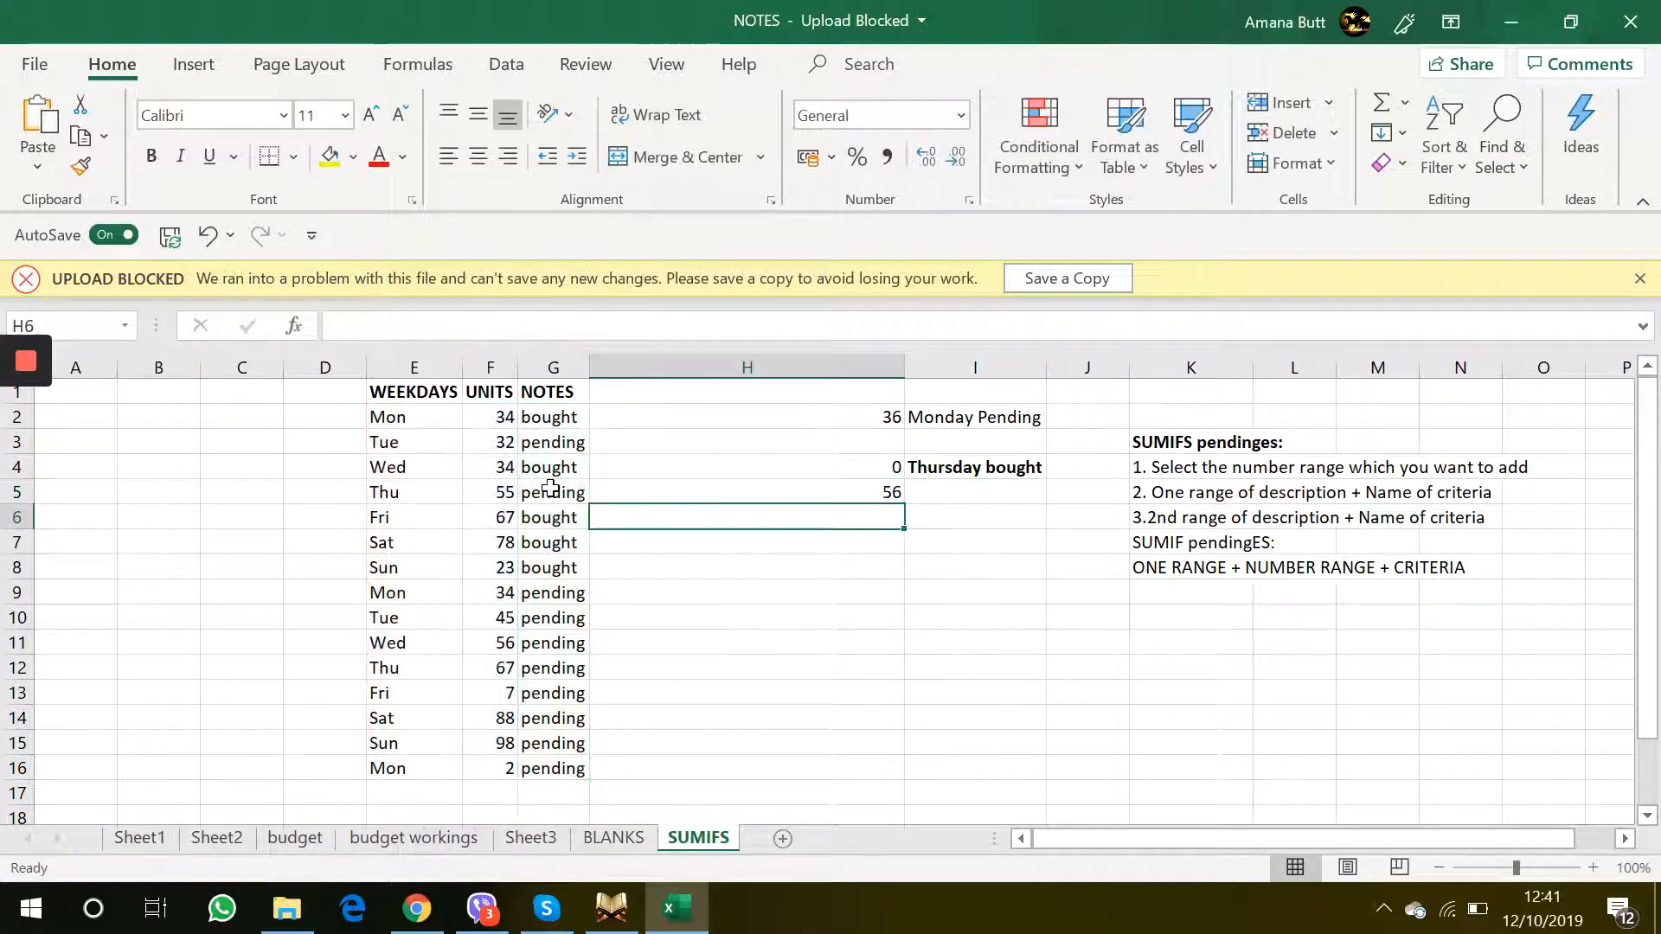
Check the formula in H5 against the Wednesday rows E11:G11 and E4:G4
left_click(735, 491)
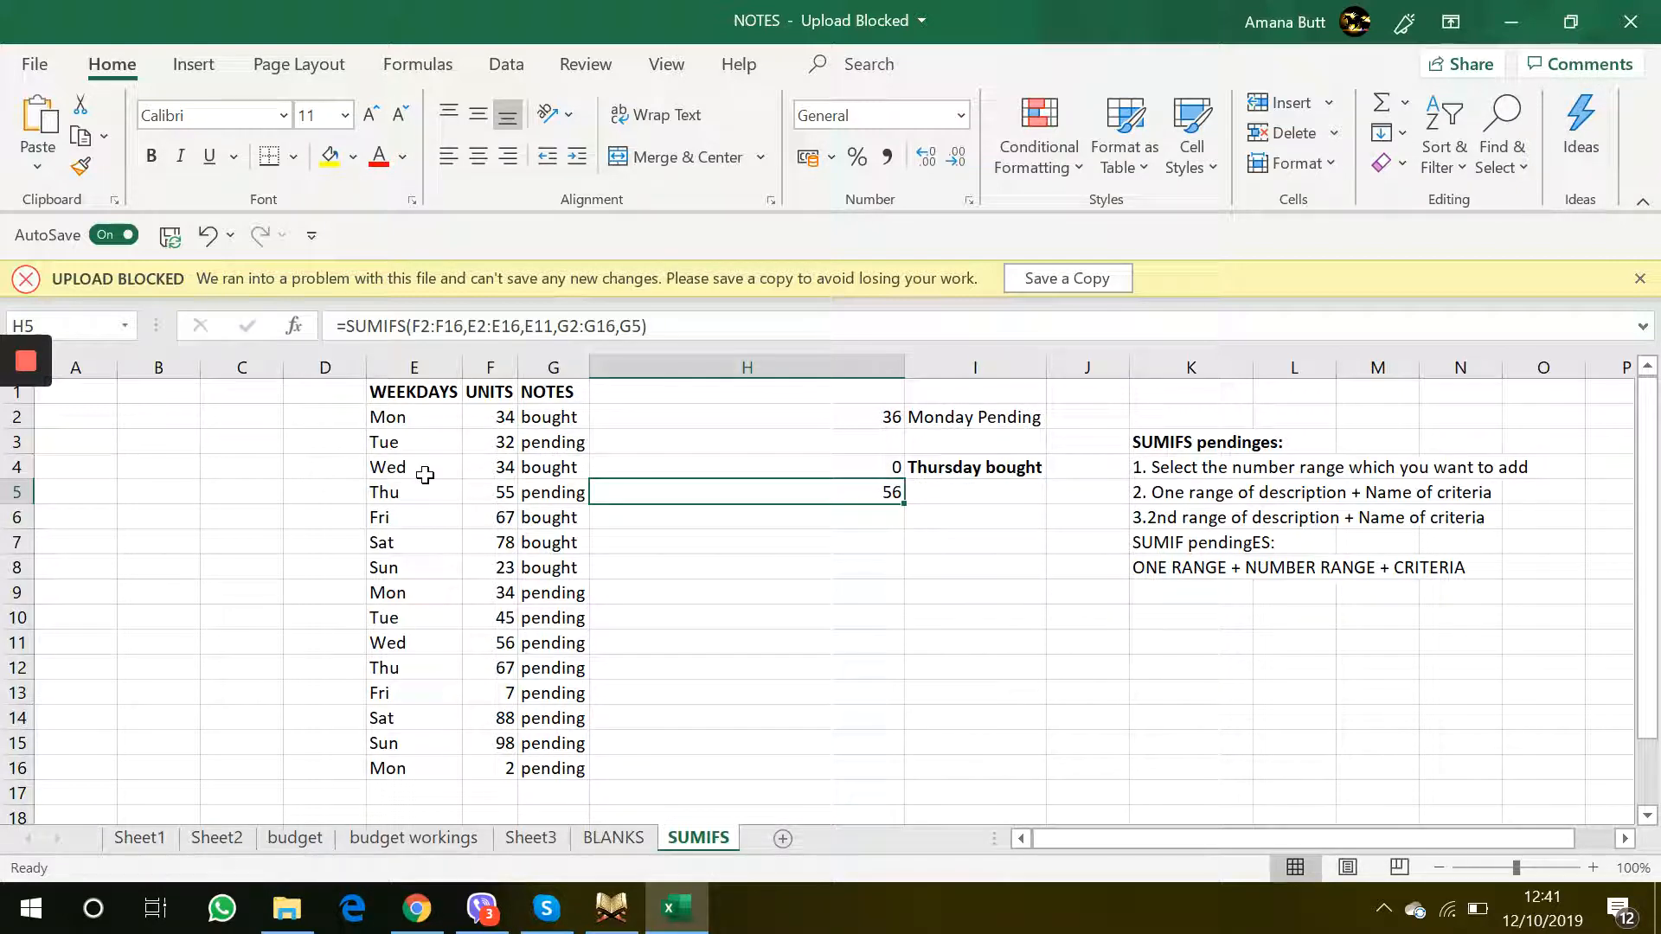
left_click_drag(379, 638, 571, 642)
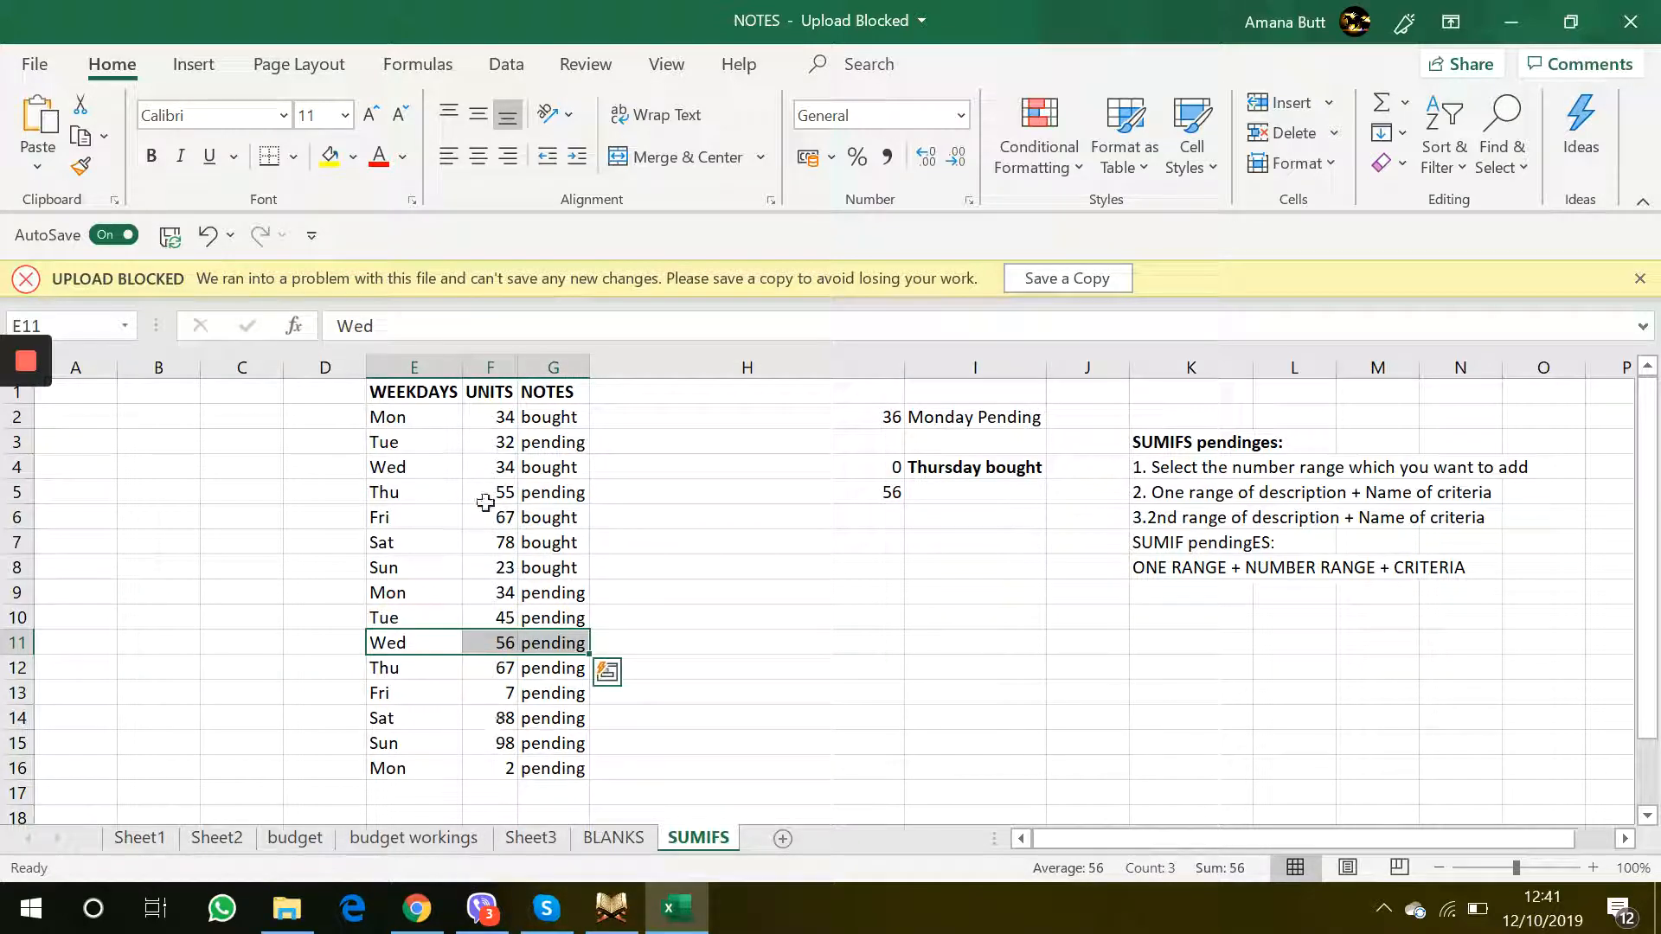
left_click_drag(426, 467, 558, 467)
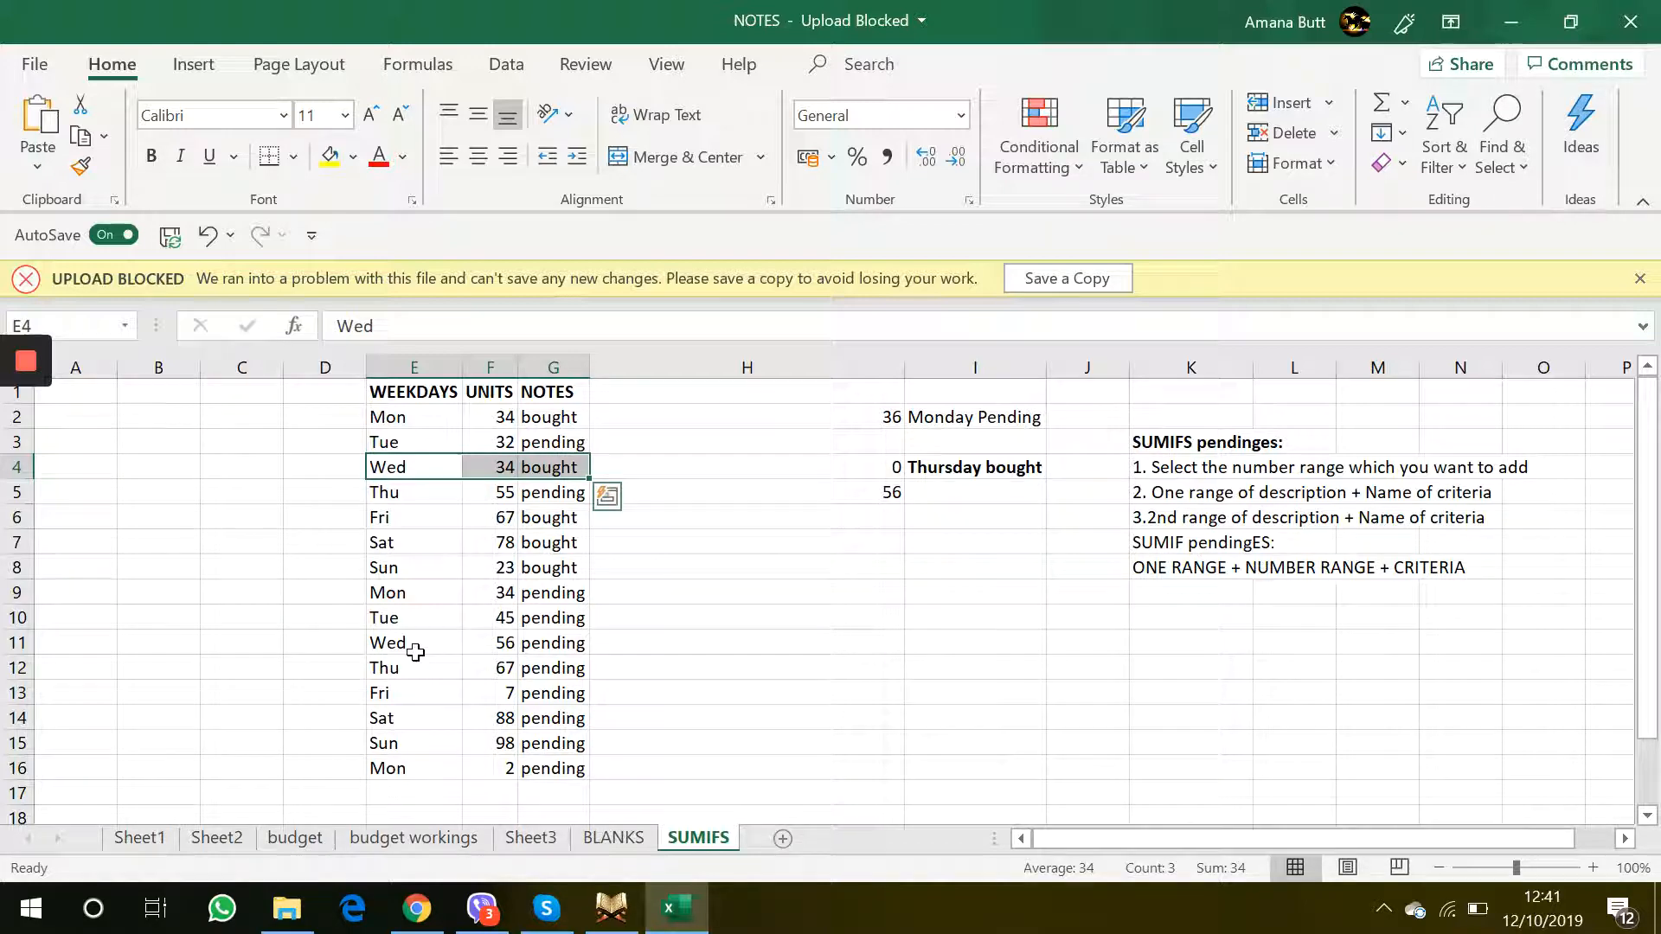
left_click_drag(409, 645, 530, 641)
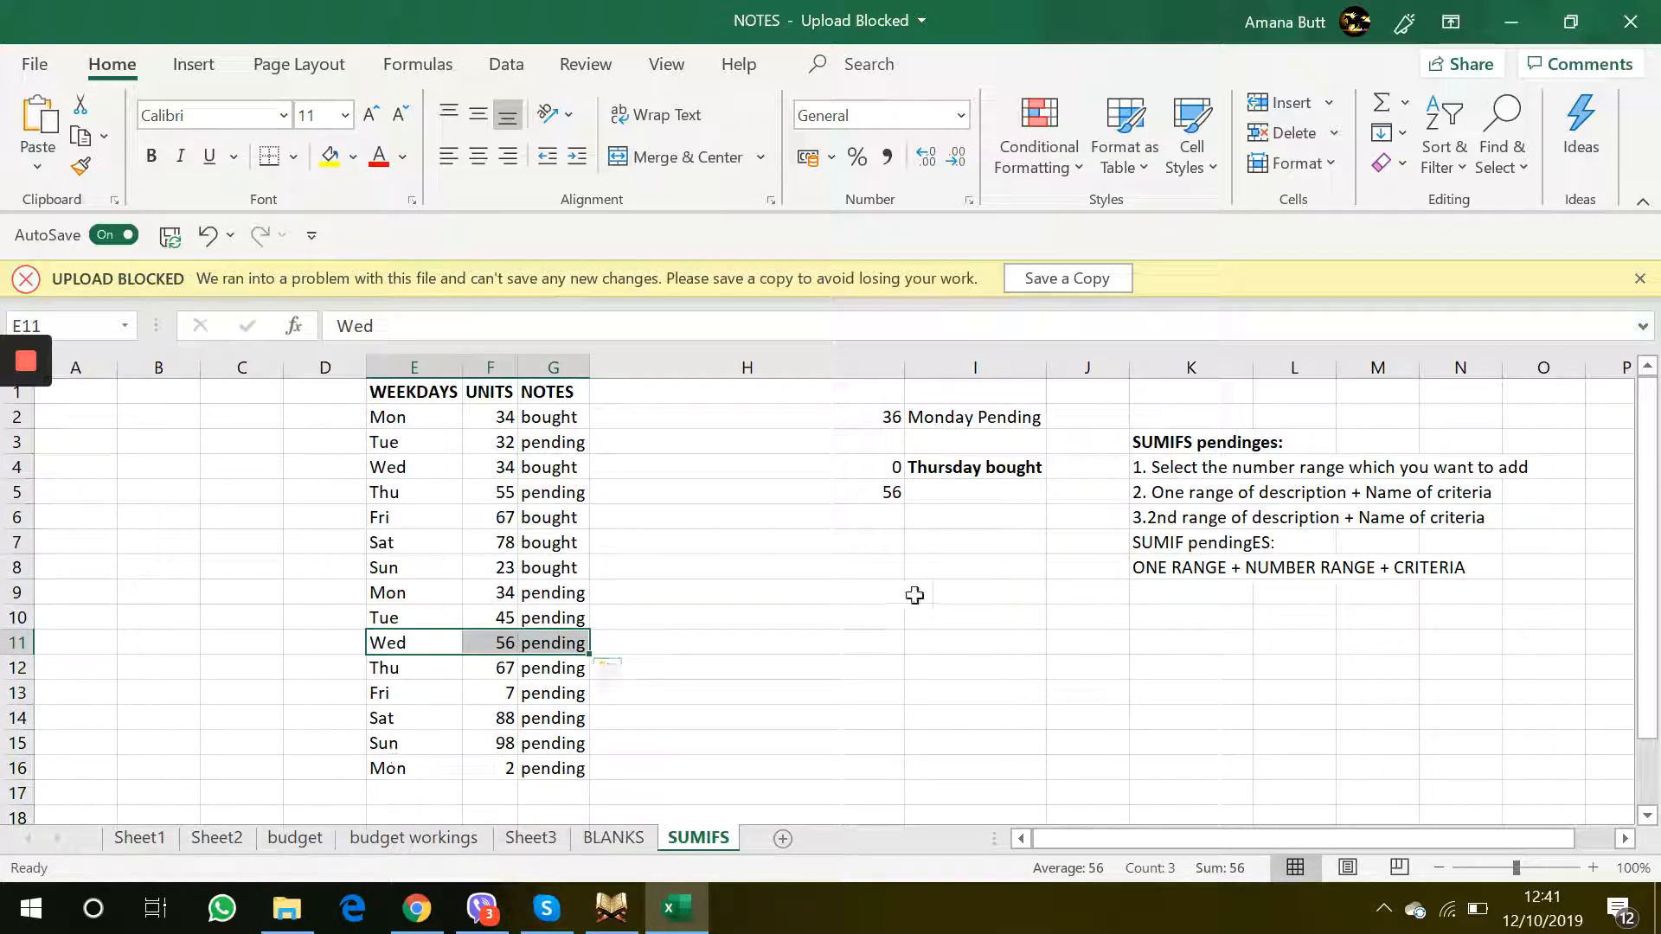
Label the H5 total by entering "Wednesday pending" in cell I5
left_click(986, 492)
type("w")
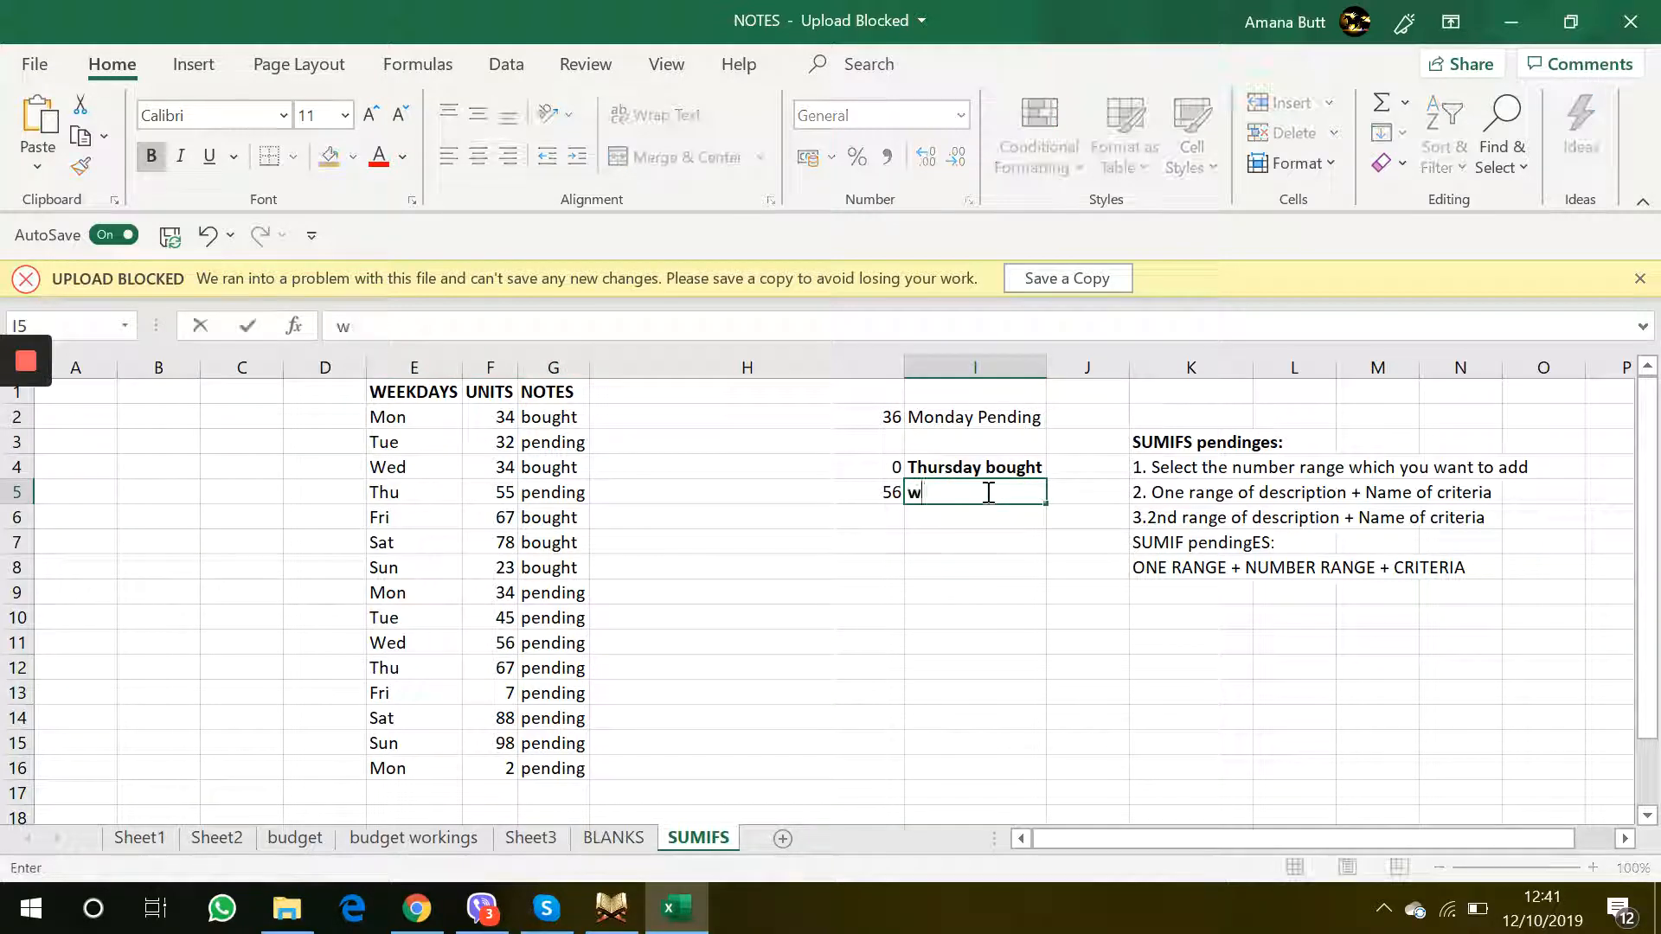
type("ednesday")
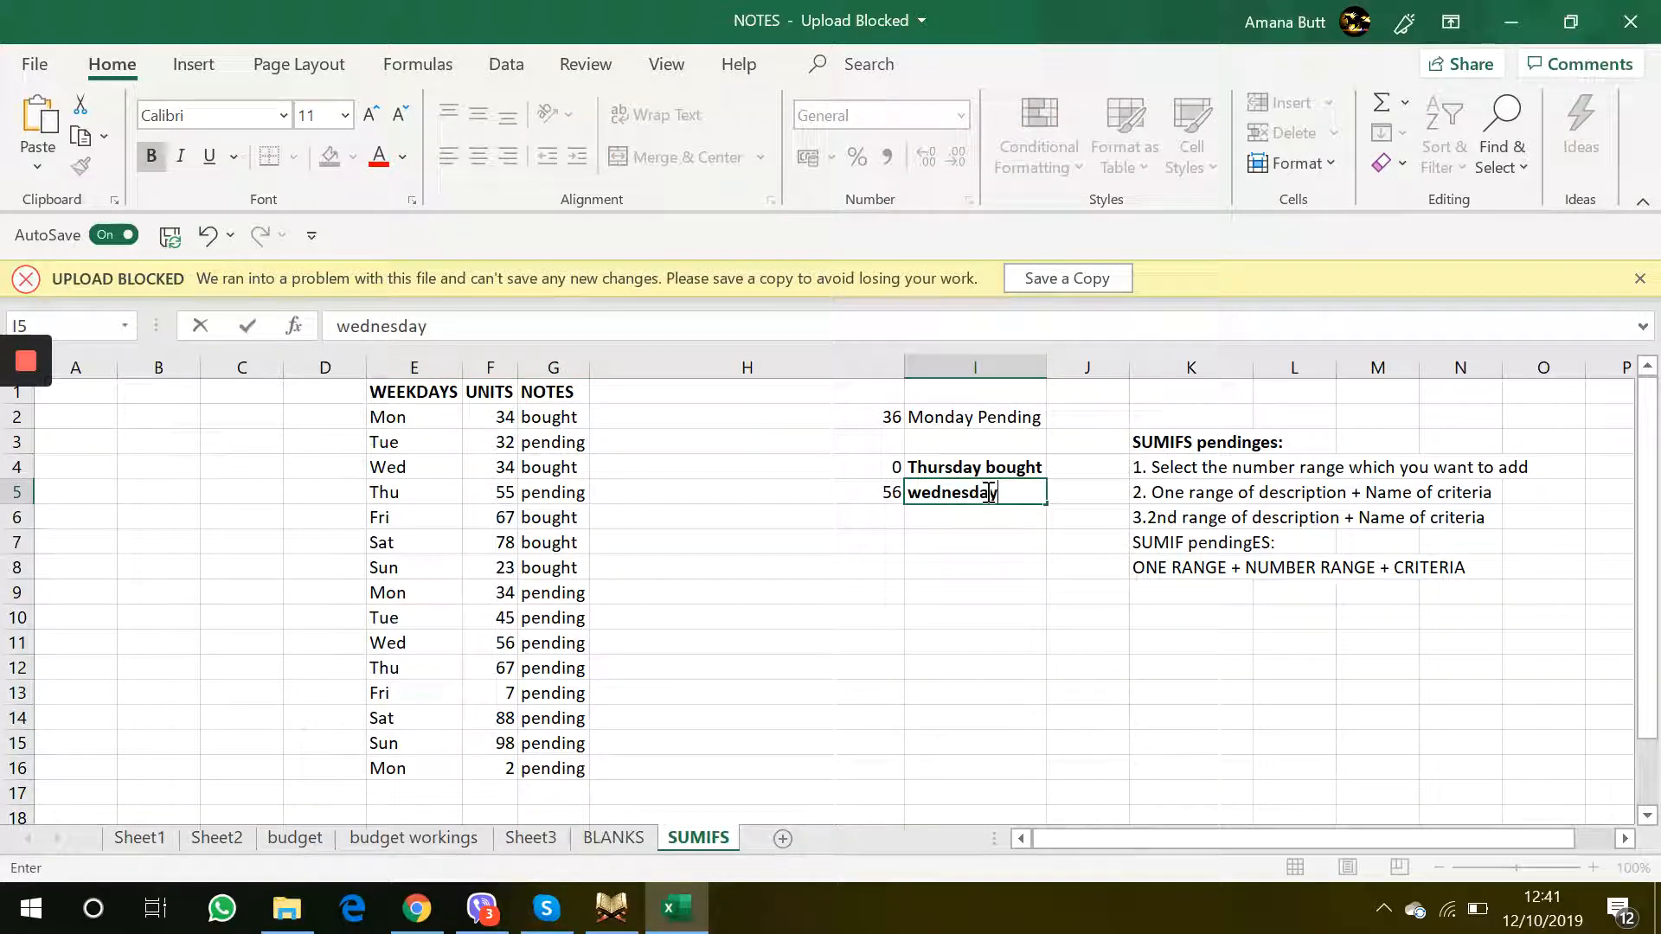
type(" pending")
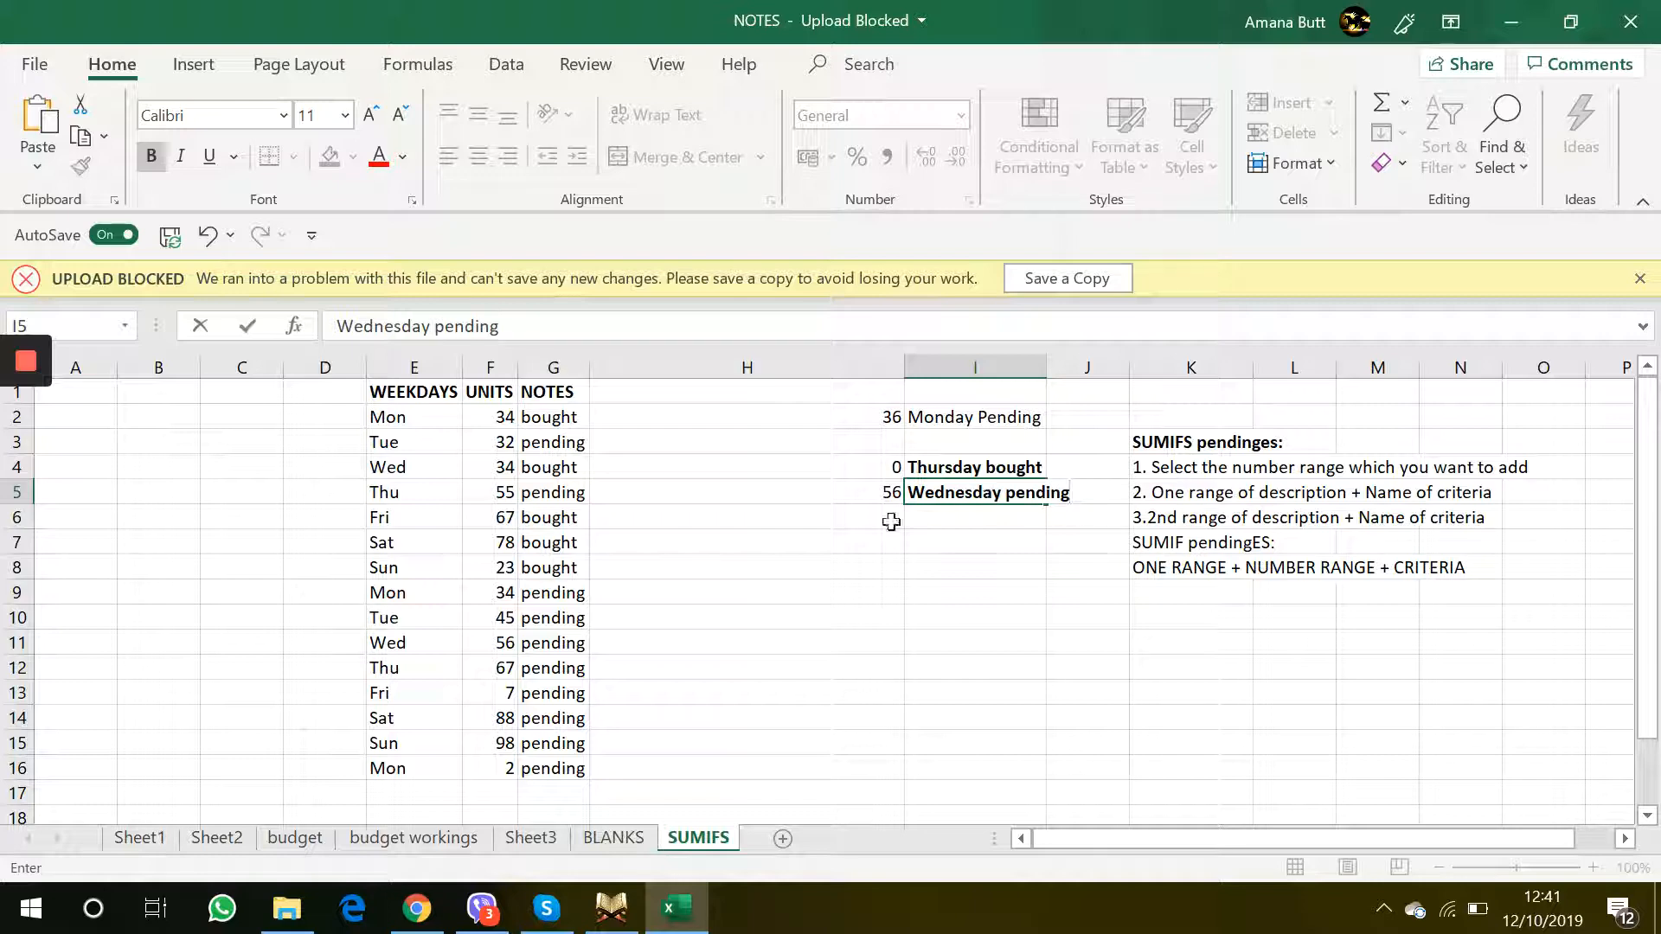
left_click(891, 521)
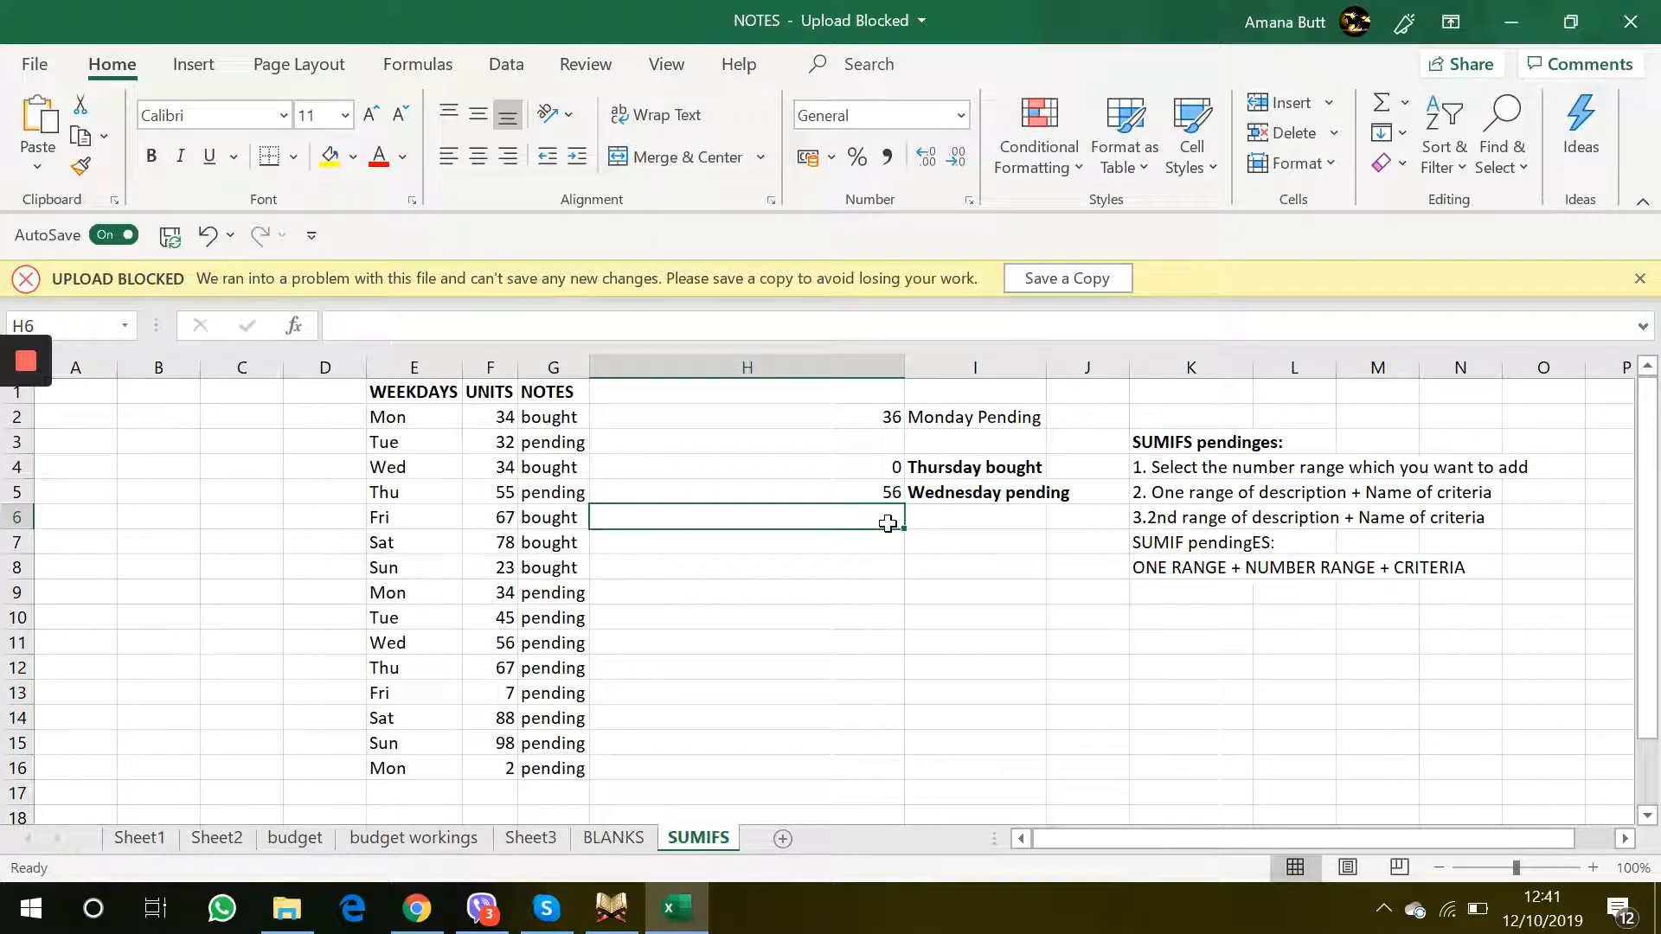